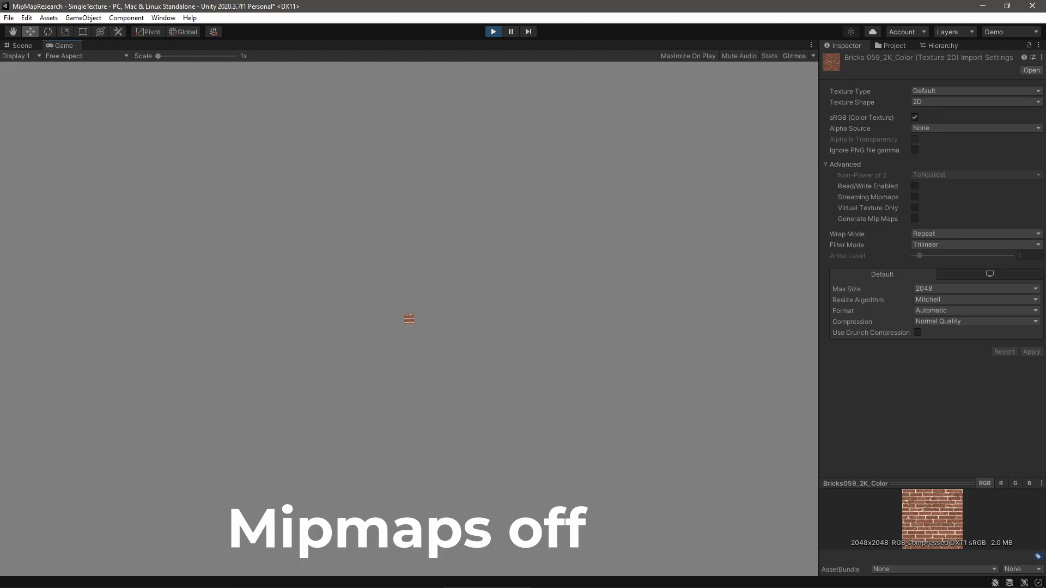
Zoom the Game view and enable Generate Mip Maps on the brick texture, applying it.
scroll(408, 319, "up", 5)
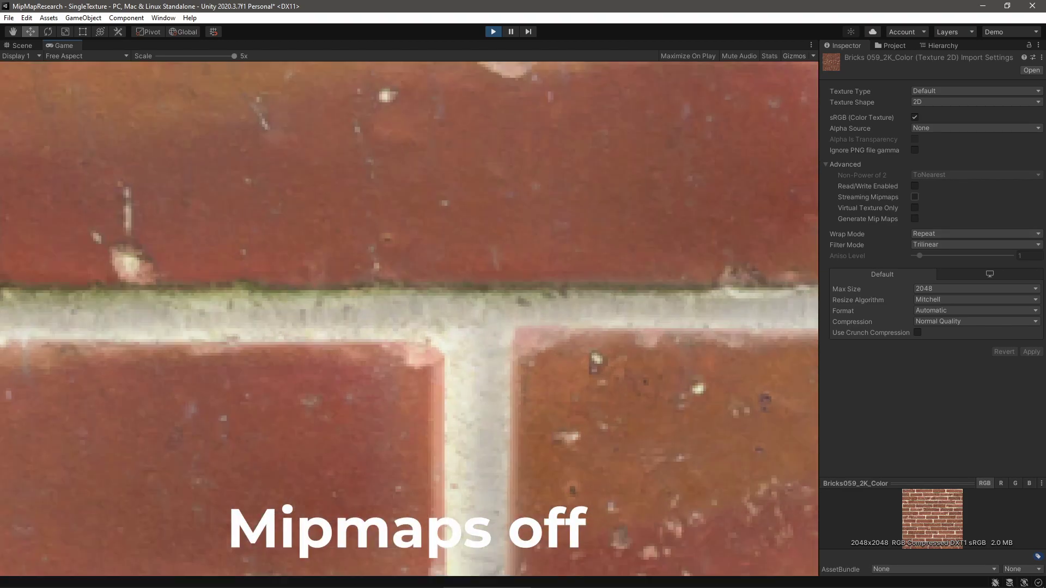
left_click(914, 218)
left_click(1031, 394)
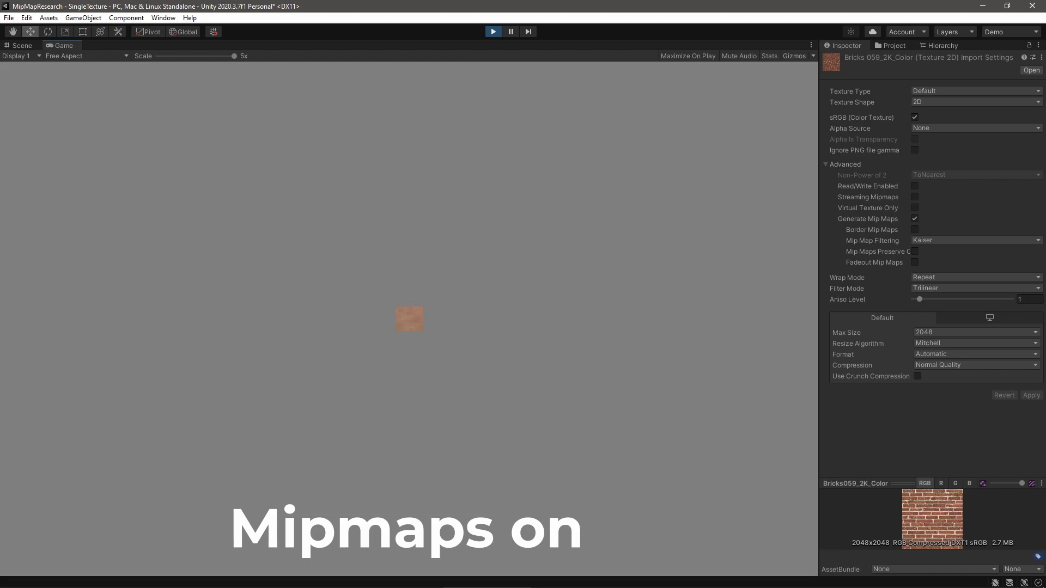
Zoom back out and turn mipmap generation off again for the brick texture, applying it.
scroll(409, 319, "down", 5)
left_click(853, 416)
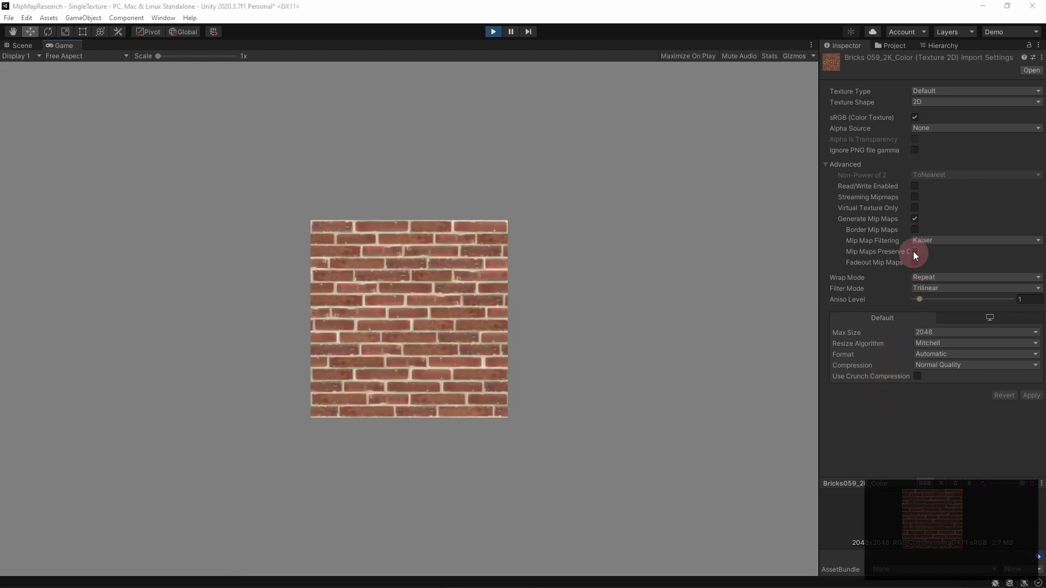
left_click(914, 218)
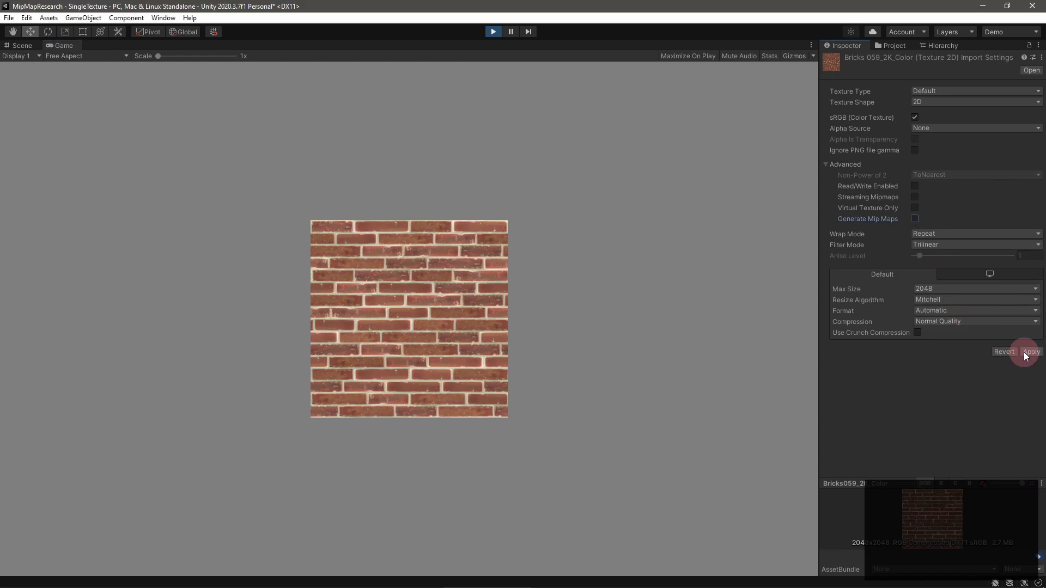
left_click(1024, 351)
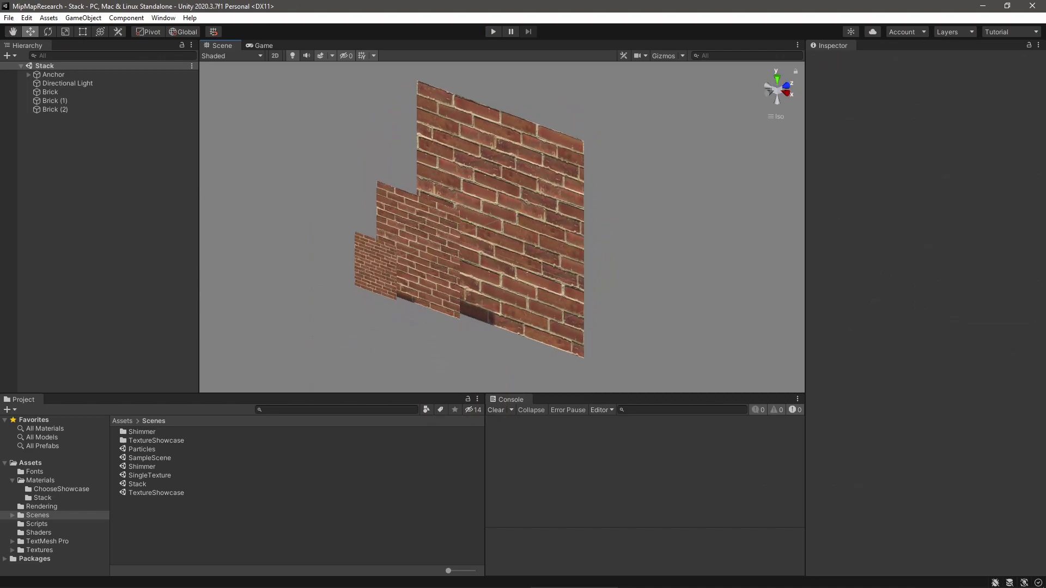
Zoom and orbit the Scene view camera around the three stacked brick quads to reveal their depth.
key("alt")
scroll(501, 223, "down", 5)
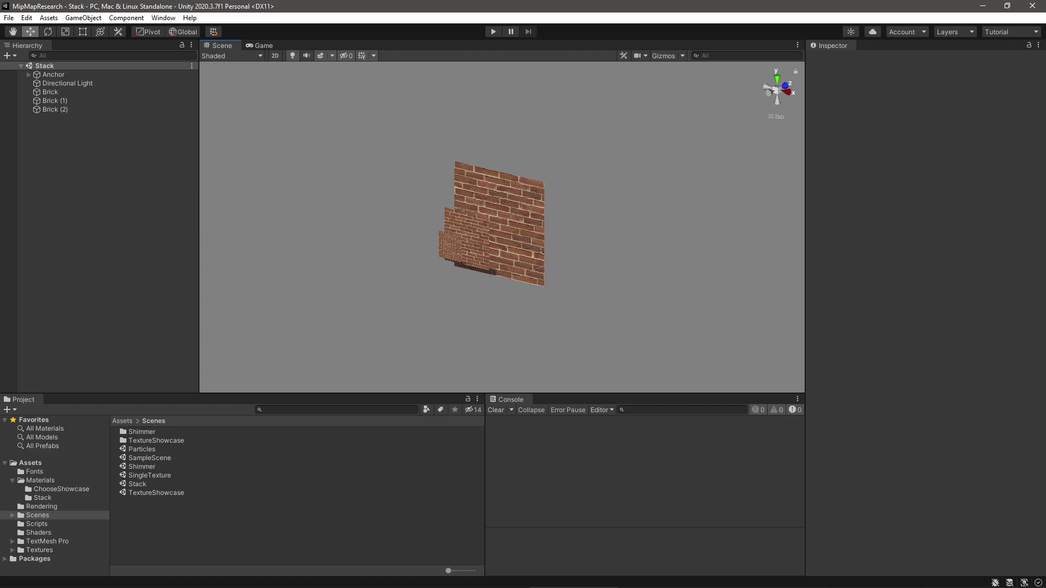
scroll(501, 223, "up", 5)
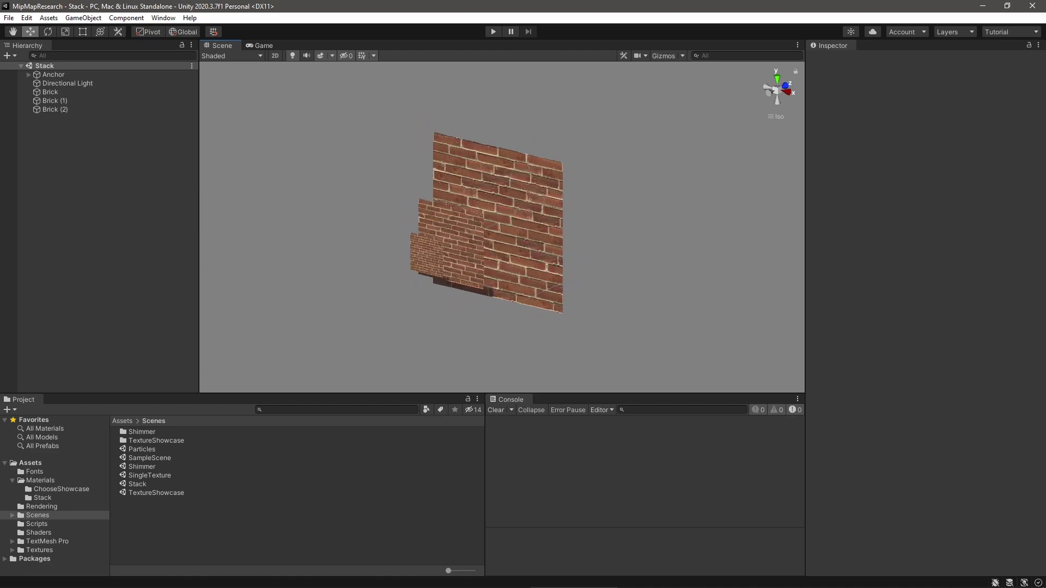
key("alt")
left_click_drag(501, 224, 673, 226, "alt")
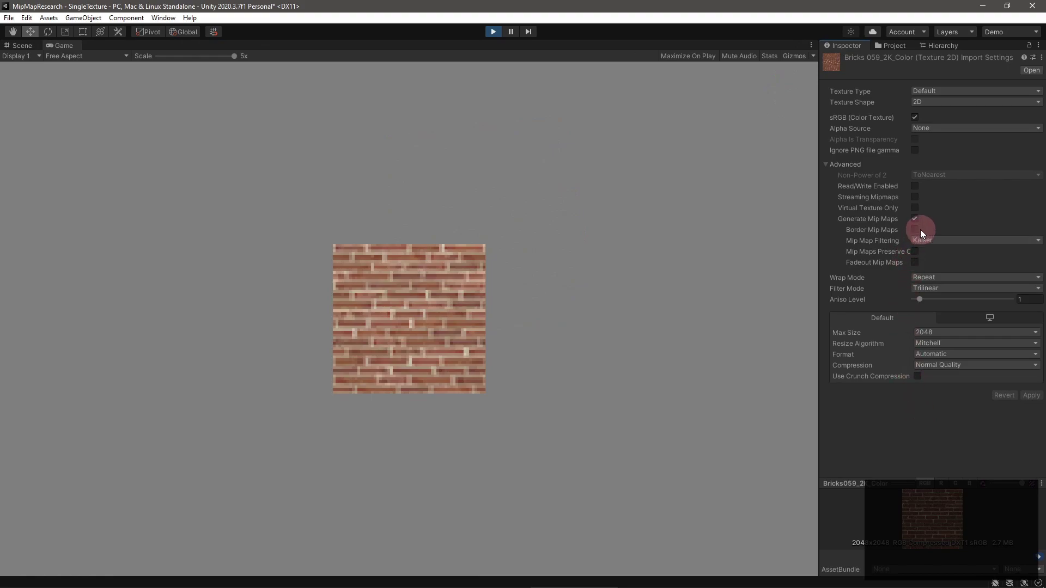
Toggle Border Mip Maps on and off for Bricks059_2K_Color, then try it on the disc texture and revert.
left_click(918, 230)
left_click(1027, 396)
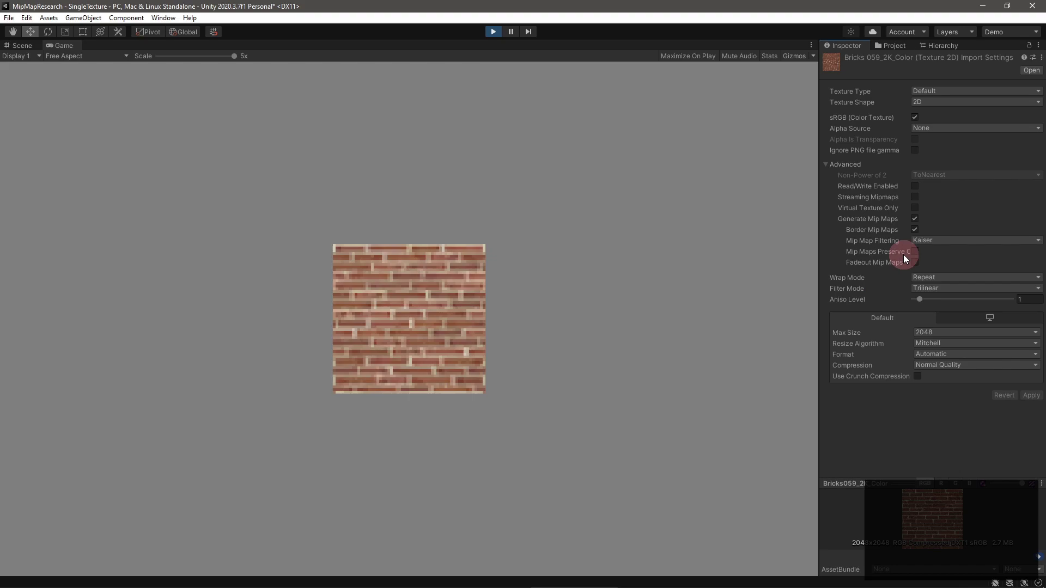
left_click(914, 229)
left_click(1026, 395)
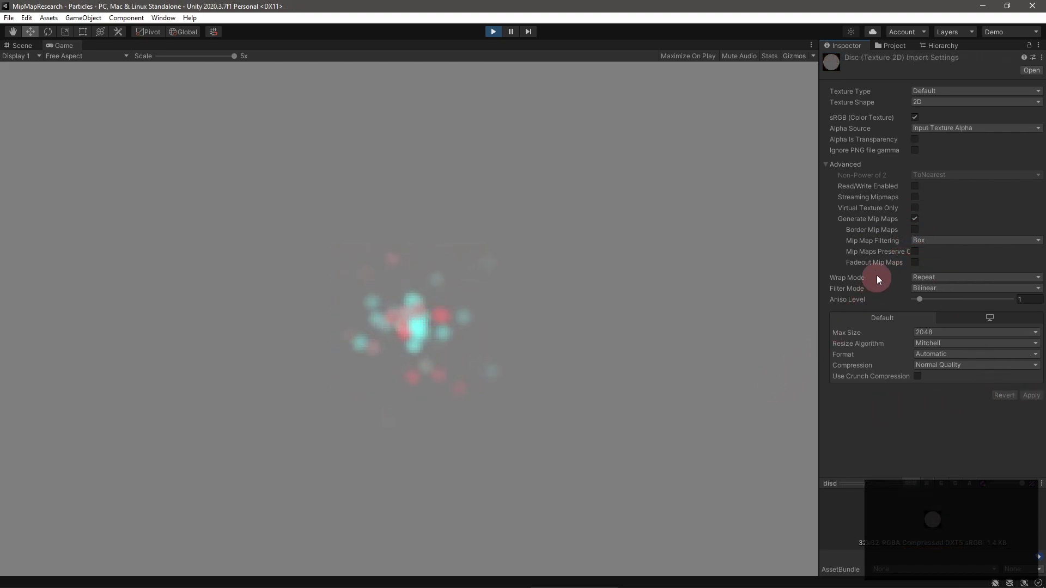
left_click(914, 230)
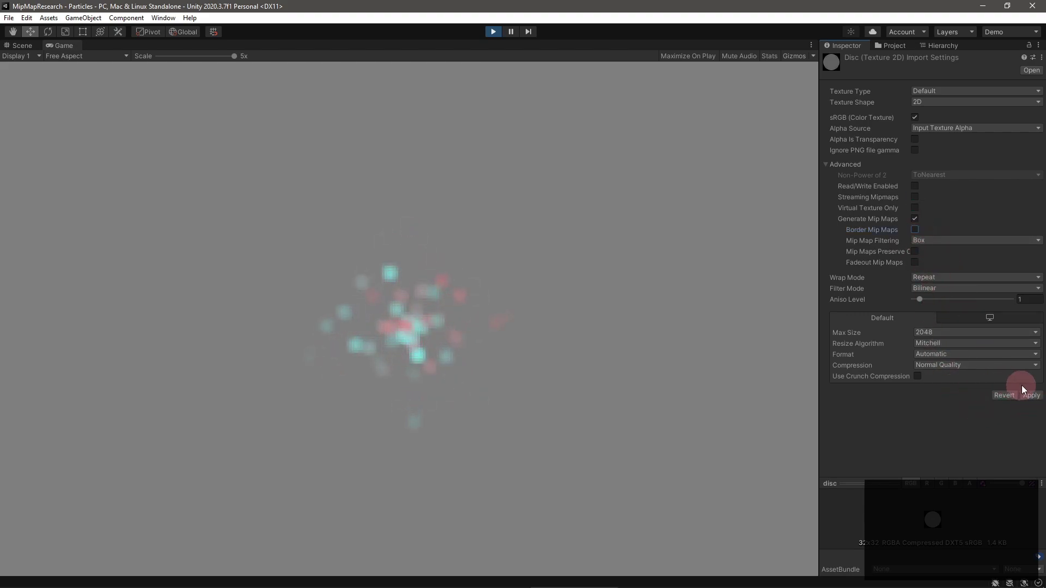
left_click(1031, 396)
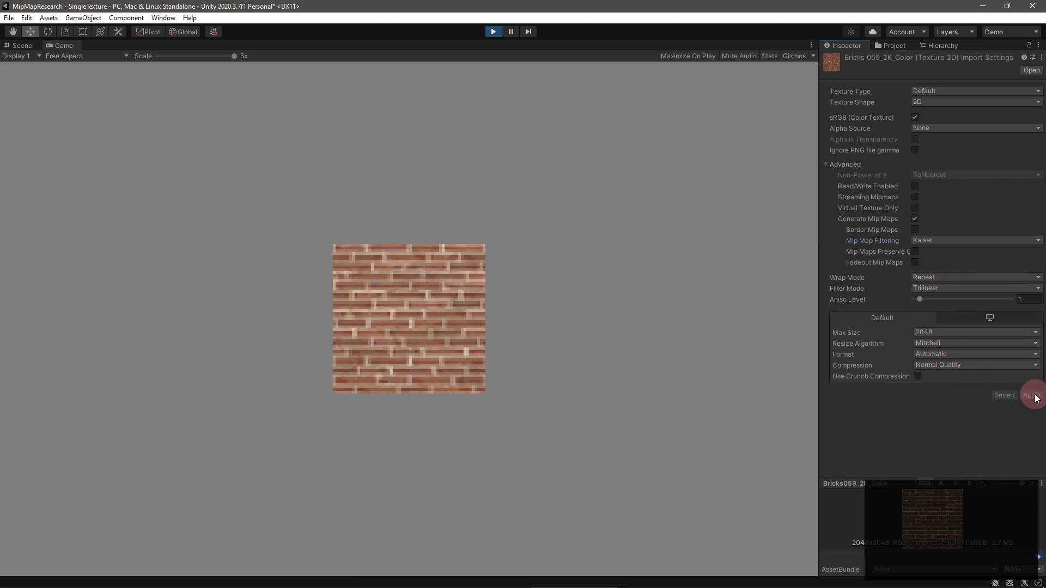
Apply the pending brick texture import changes and zoom the Game view in.
left_click(975, 401)
scroll(635, 354, "up", 5)
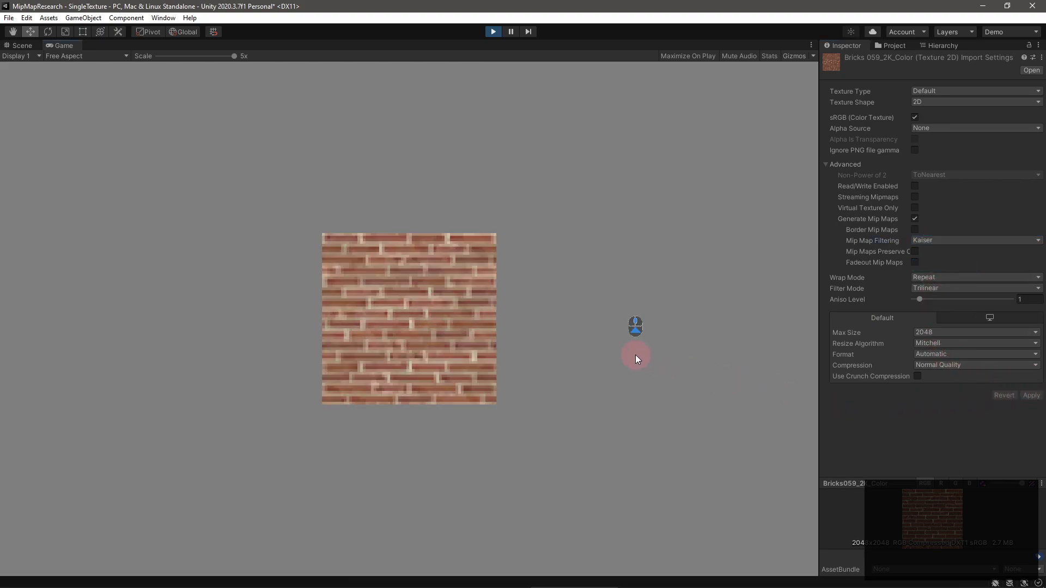
scroll(635, 361, "up", 8)
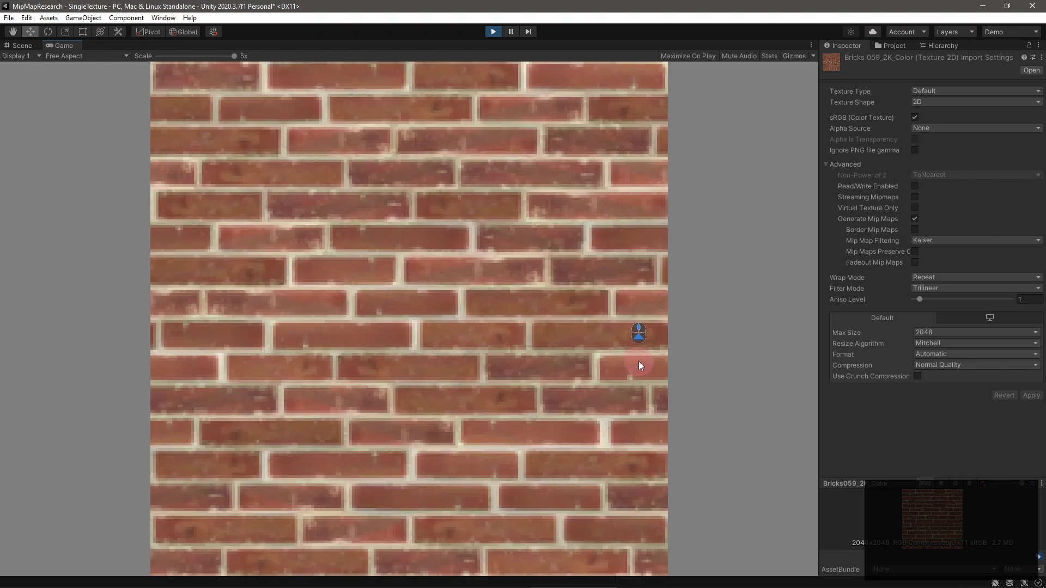
scroll(639, 361, "up", 2)
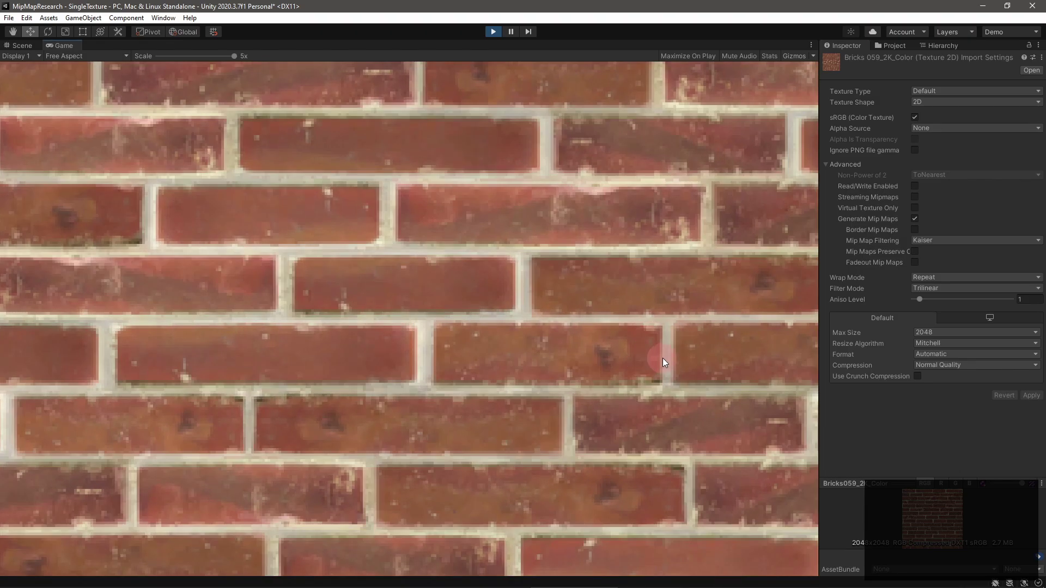
Switch Mip Map Filtering to Box and apply, then back to Kaiser and apply.
left_click(942, 240)
left_click(946, 253)
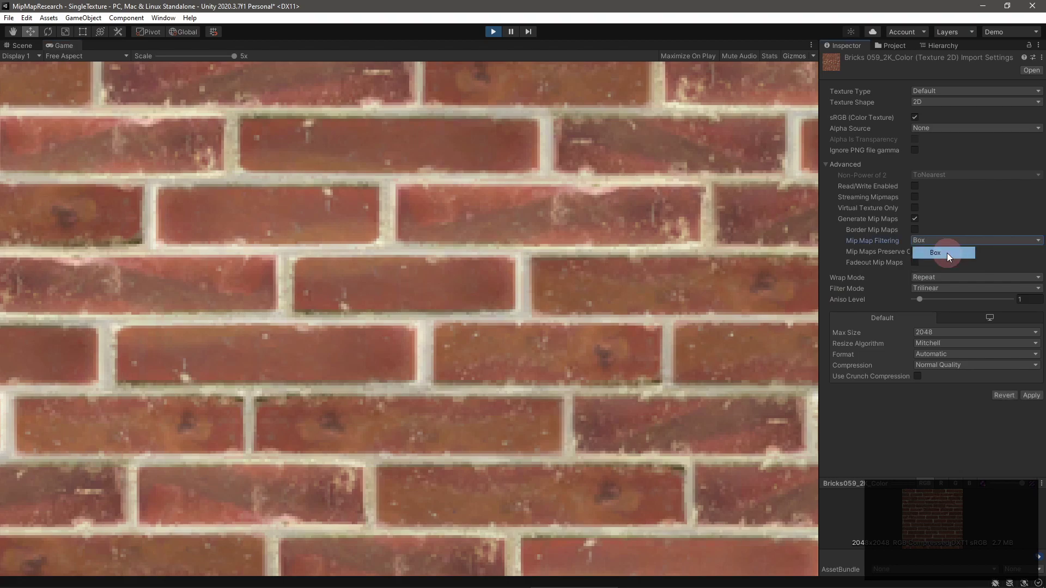
left_click(1031, 395)
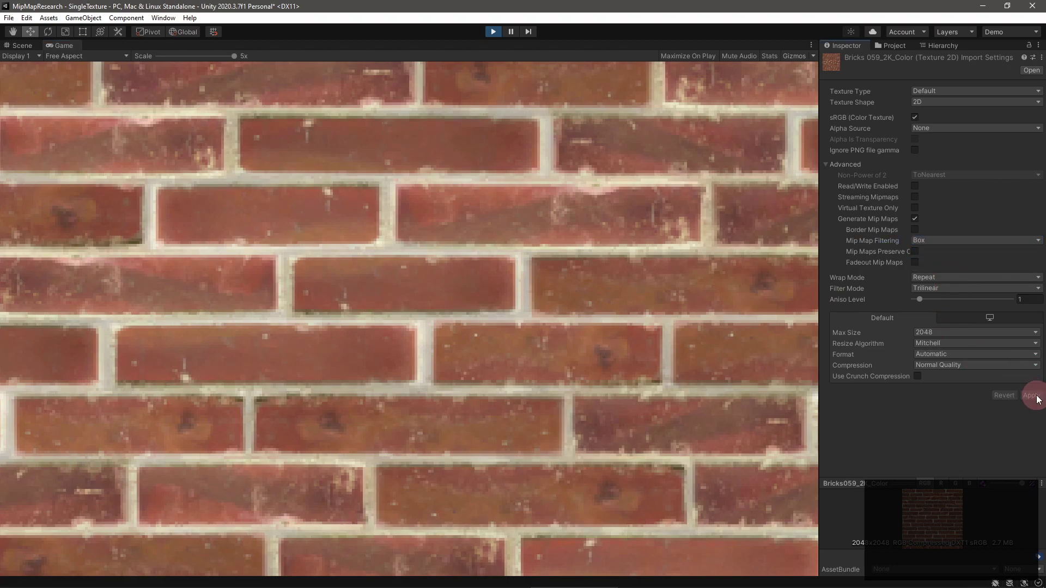
left_click(950, 240)
left_click(939, 265)
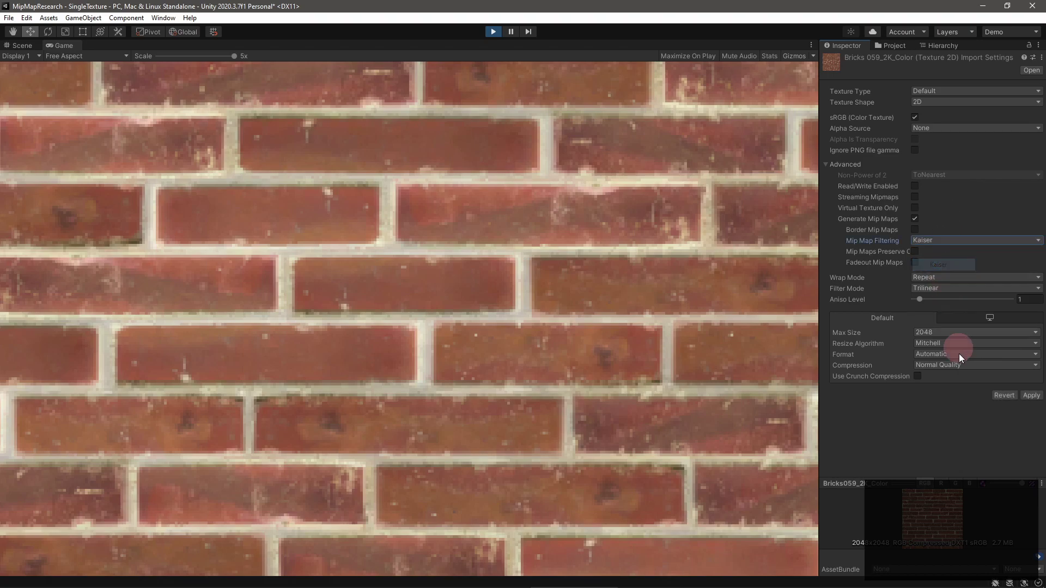
left_click(1031, 398)
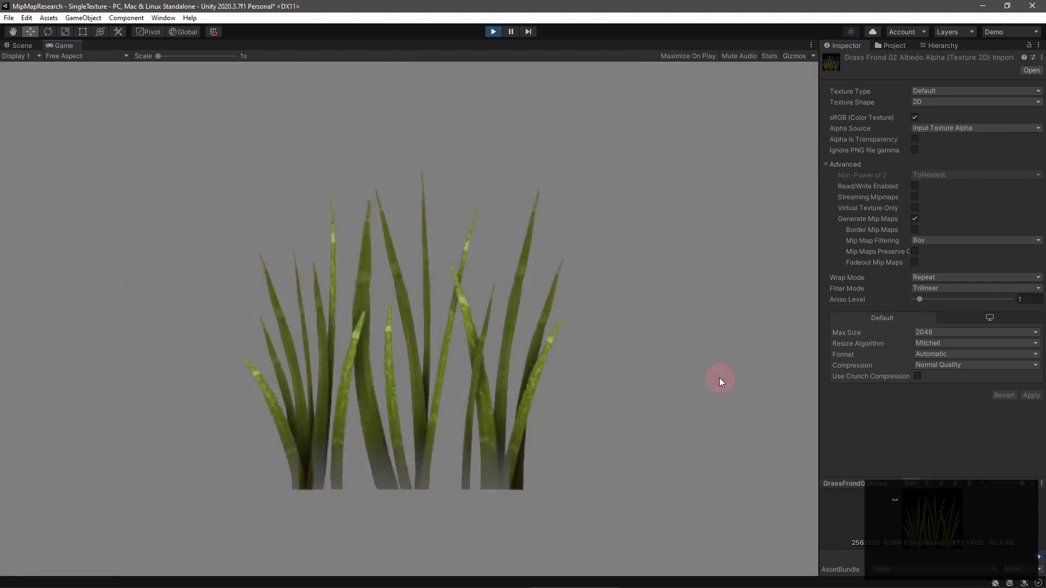
Enable Mip Maps Preserve Coverage on the grass frond texture, then toggle it off and on with Apply.
scroll(719, 378, "down", 2)
scroll(719, 377, "down", 3)
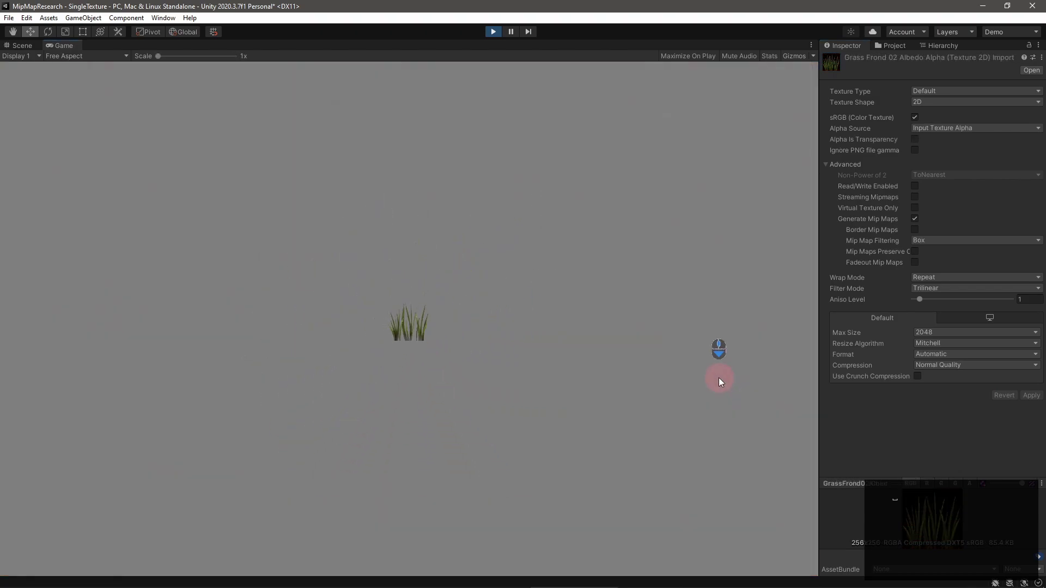
scroll(718, 378, "up", 5)
scroll(718, 381, "up", 2)
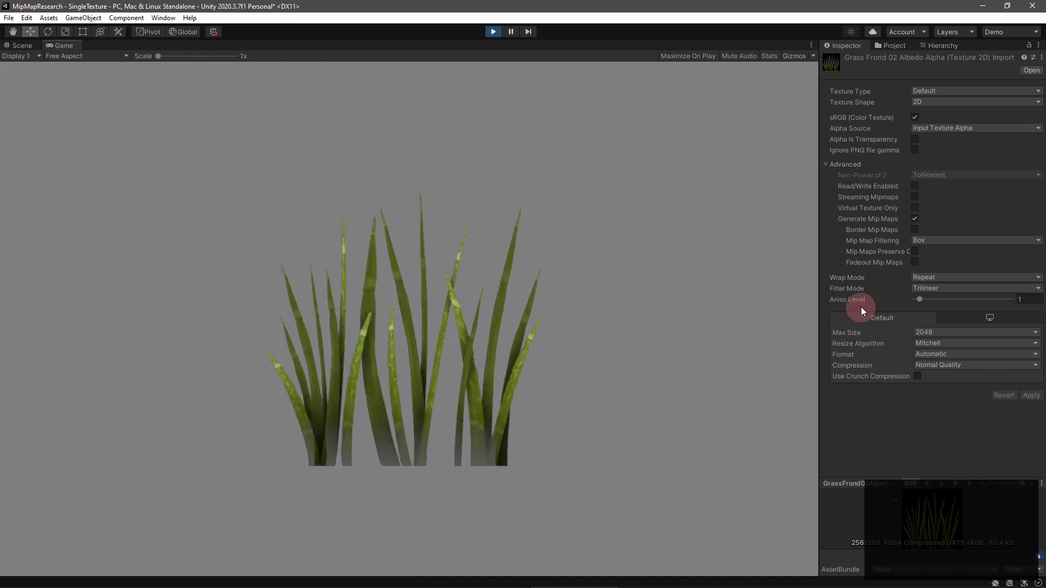
left_click(915, 252)
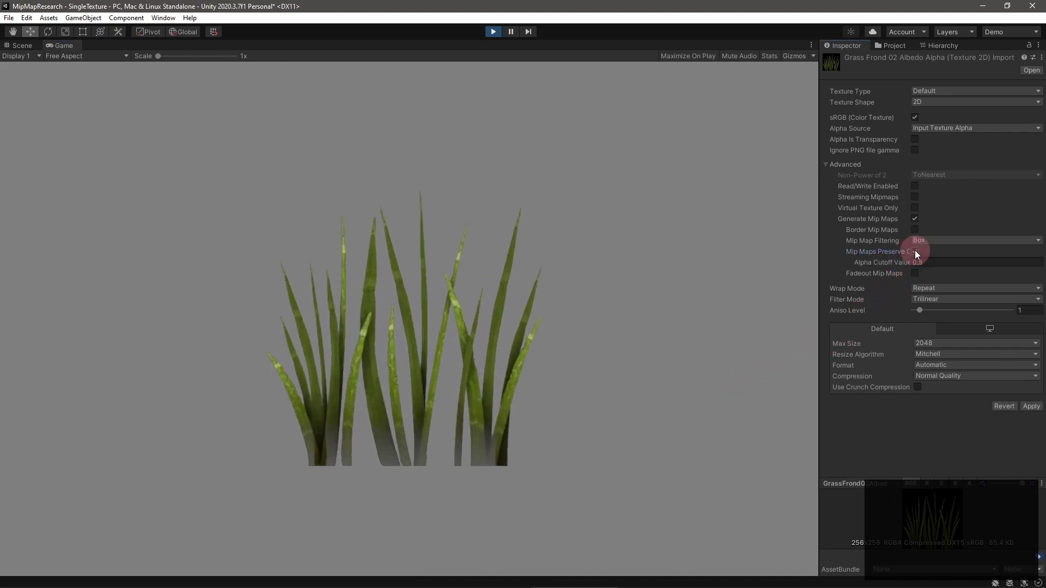
left_click(1015, 404)
scroll(616, 406, "down", 2)
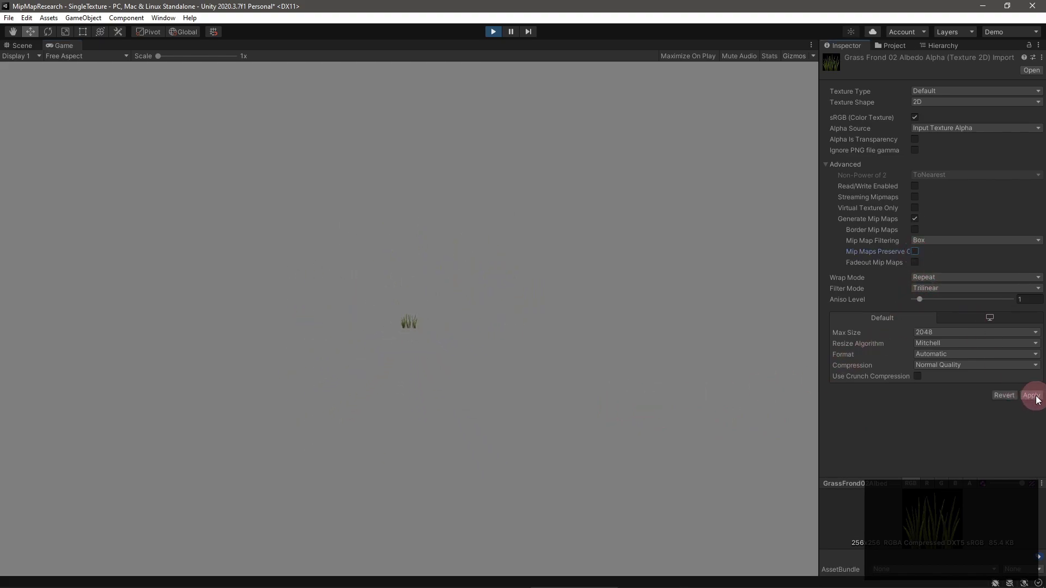
left_click(1035, 397)
left_click(915, 251)
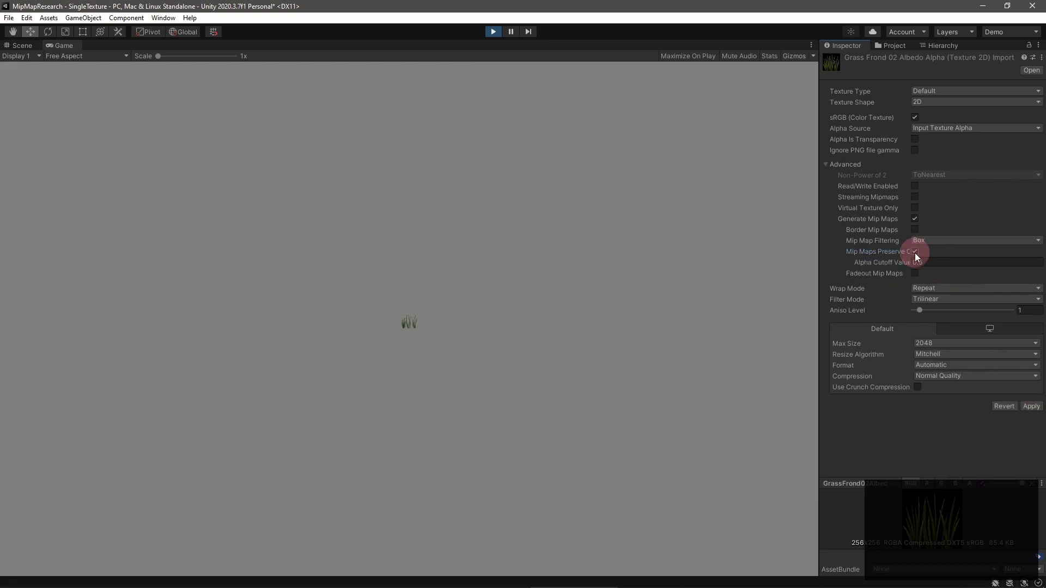
left_click(1031, 405)
At 5x Game view scale, compare coverage preservation off and on, leaving it applied with 0.5 alpha cutoff.
left_click_drag(159, 55, 369, 79)
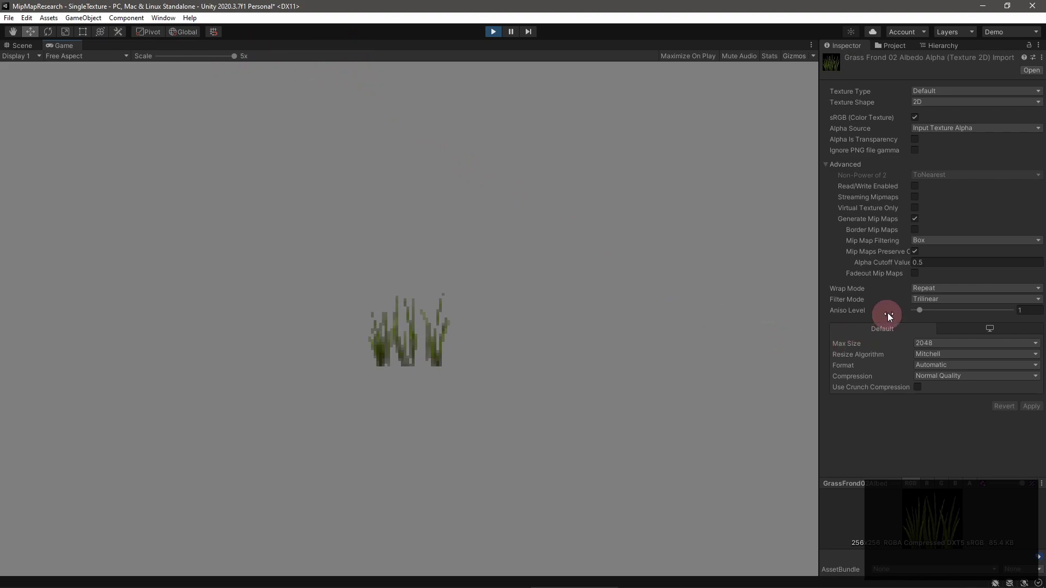
left_click(915, 251)
left_click(1031, 395)
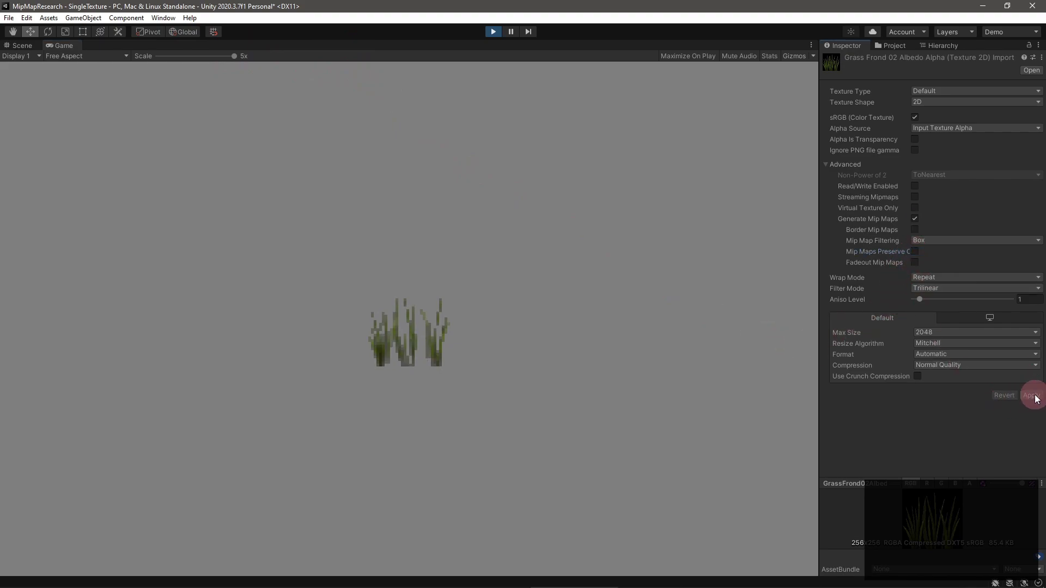
left_click(915, 251)
left_click(1031, 406)
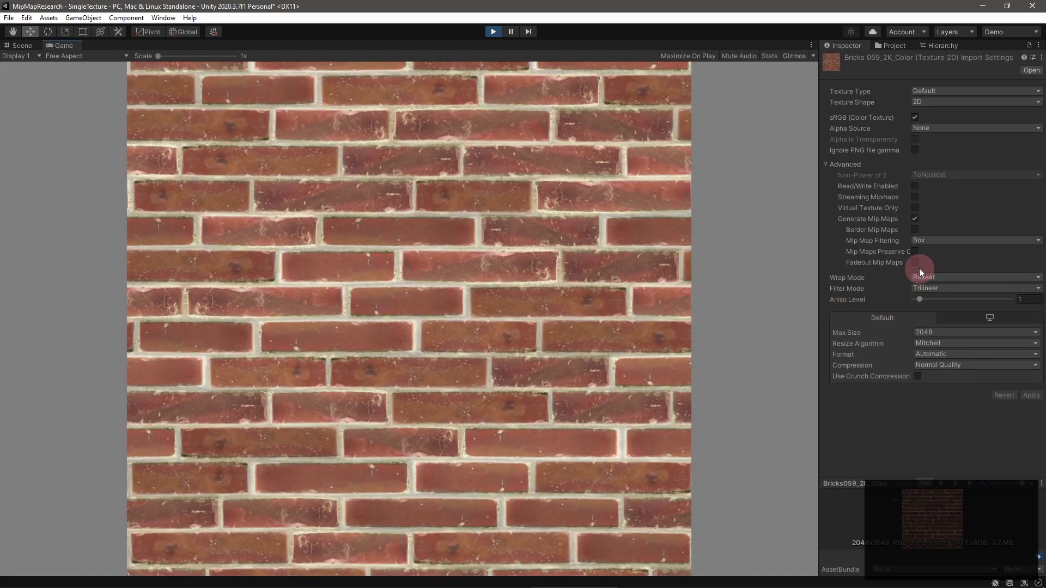
Enable Fadeout Mip Maps on the brick colour texture and apply it.
left_click(915, 263)
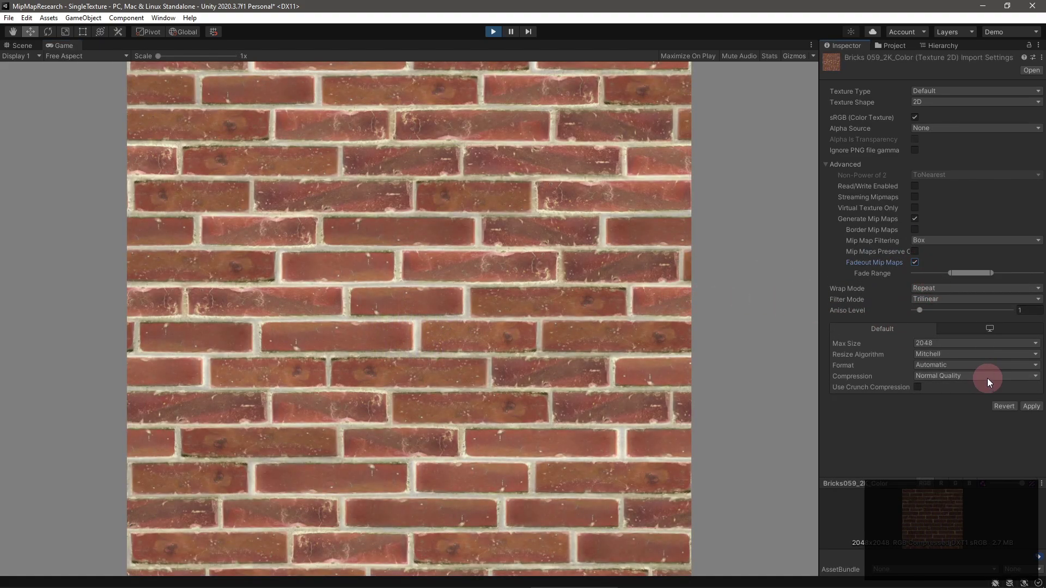
left_click(1031, 405)
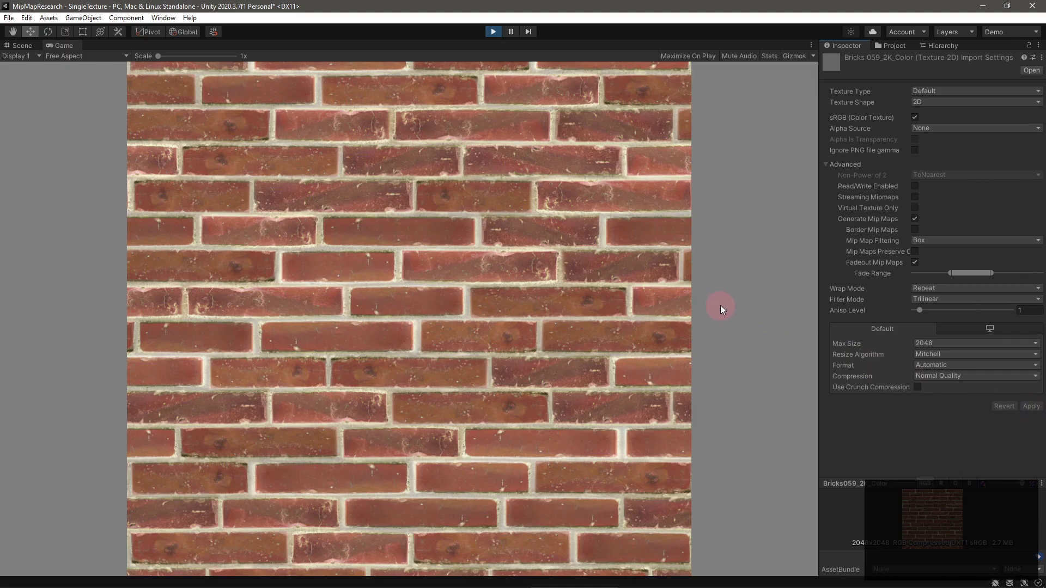
scroll(724, 305, "down", 5)
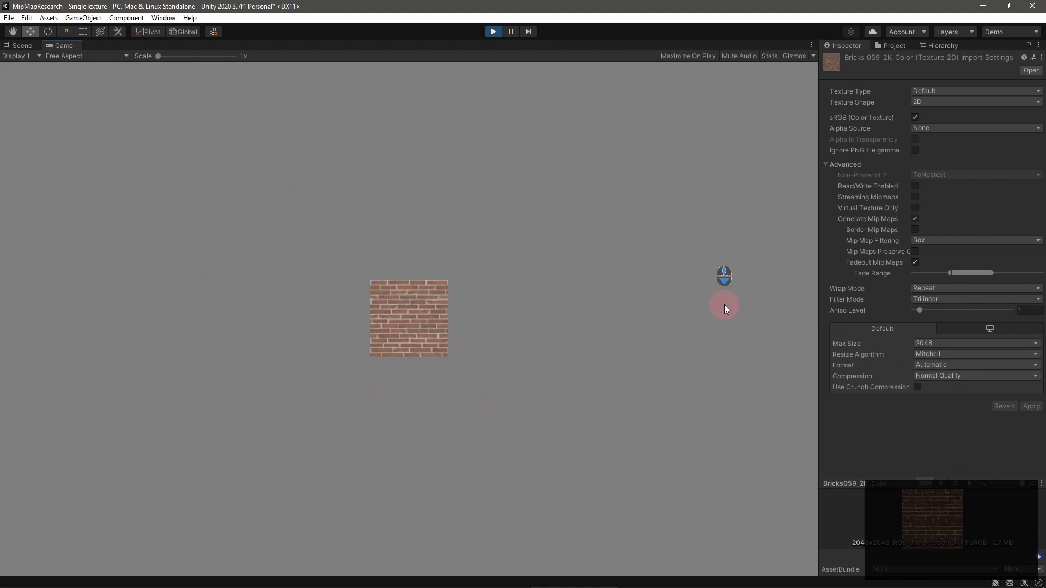
scroll(723, 307, "down", 3)
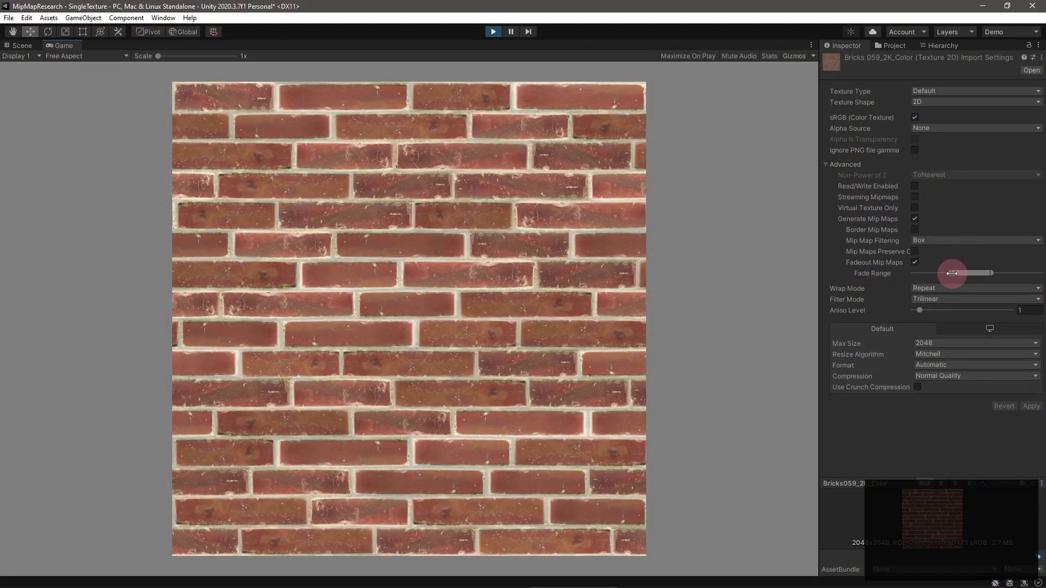
Drag both Fade Range handles lower to narrow the fade range, and apply it.
left_click_drag(953, 273, 924, 272)
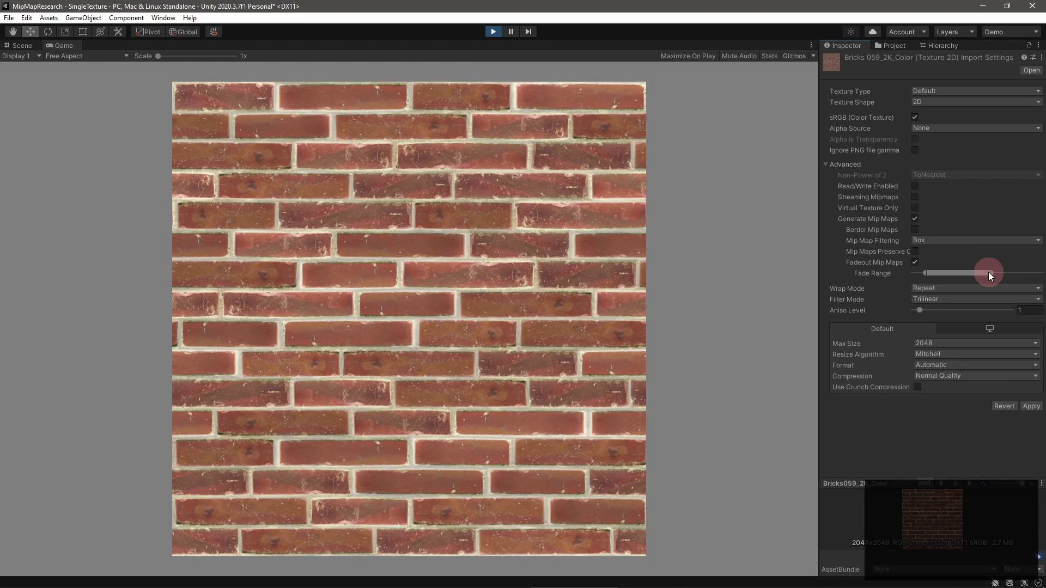
left_click_drag(991, 275, 941, 273)
left_click(1032, 408)
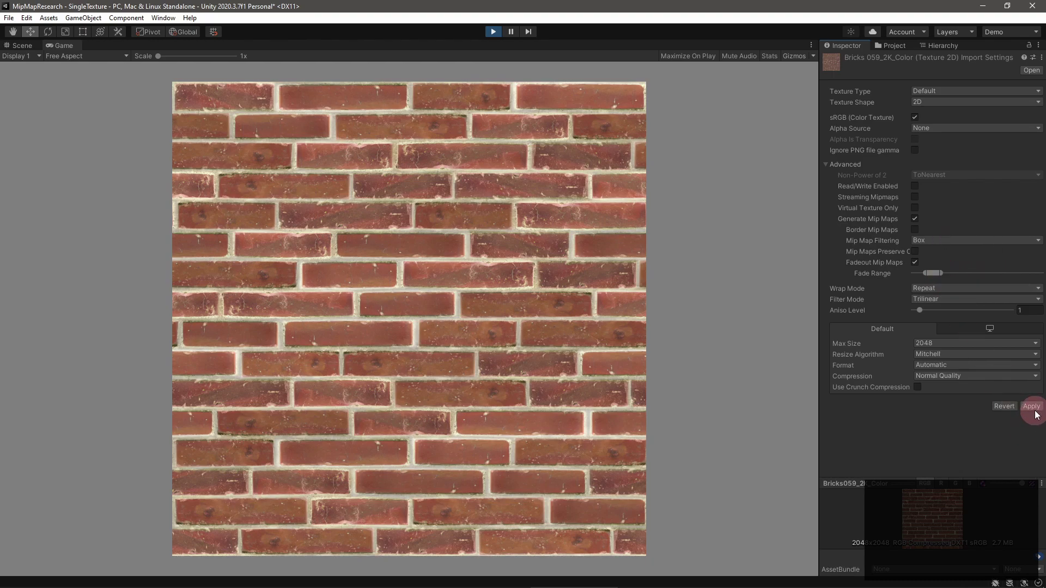
scroll(746, 338, "down", 3)
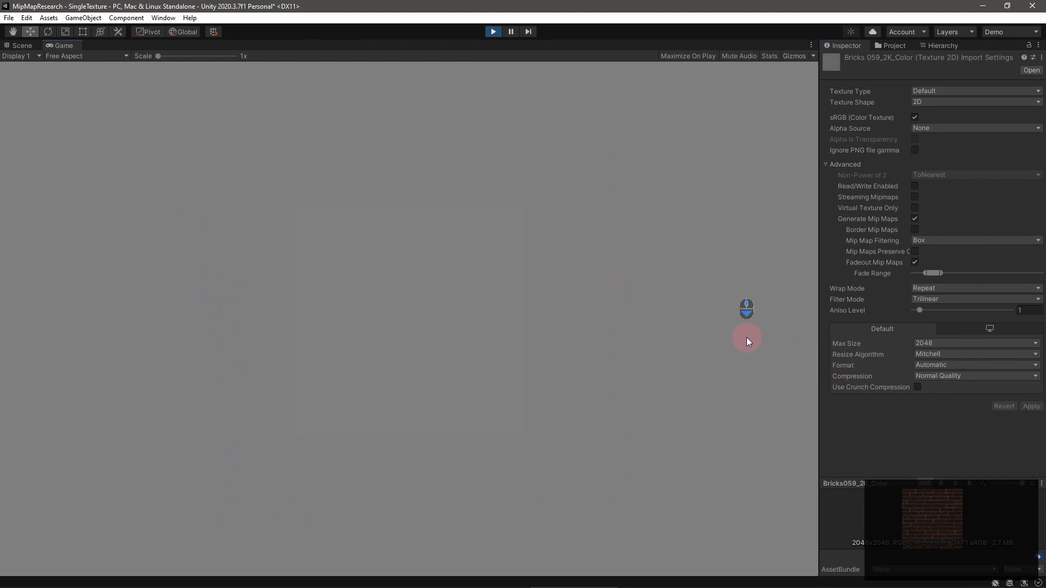
scroll(746, 338, "down", 5)
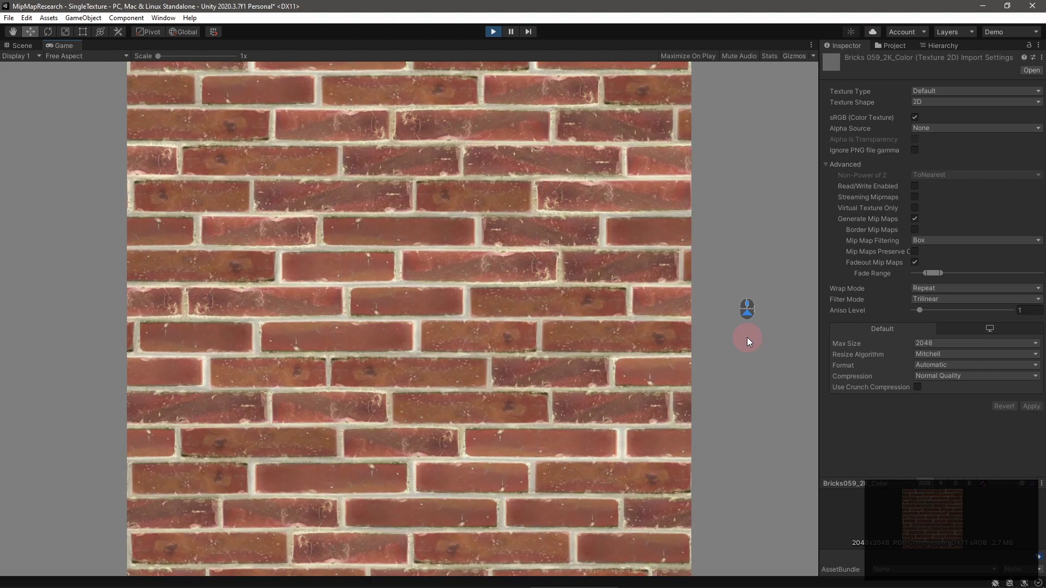
scroll(747, 338, "down", 4)
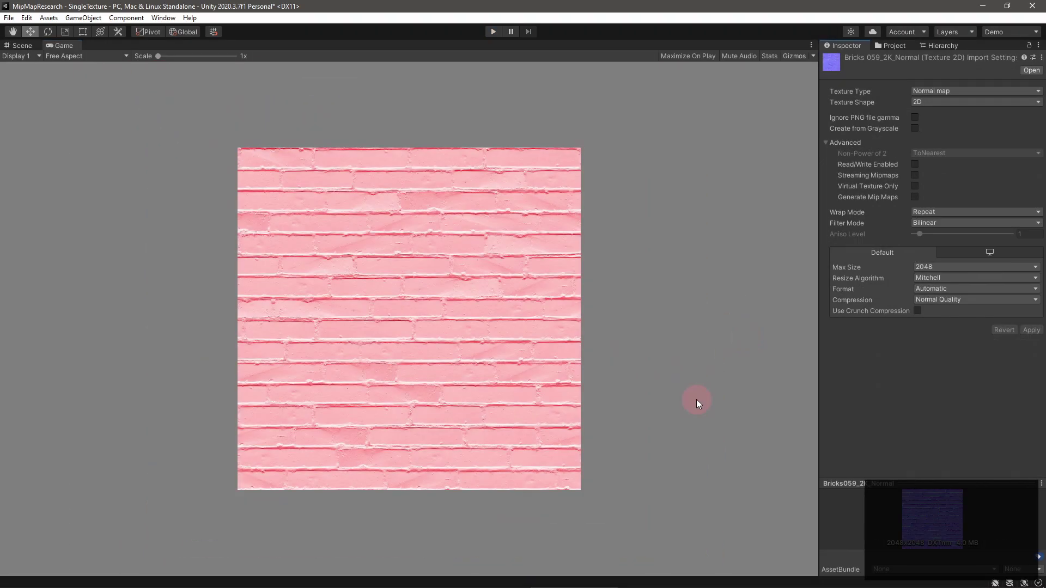
Set the brick texture type to Normal map with Generate Mip Maps on, and apply.
left_click(942, 90)
left_click(959, 116)
left_click(915, 198)
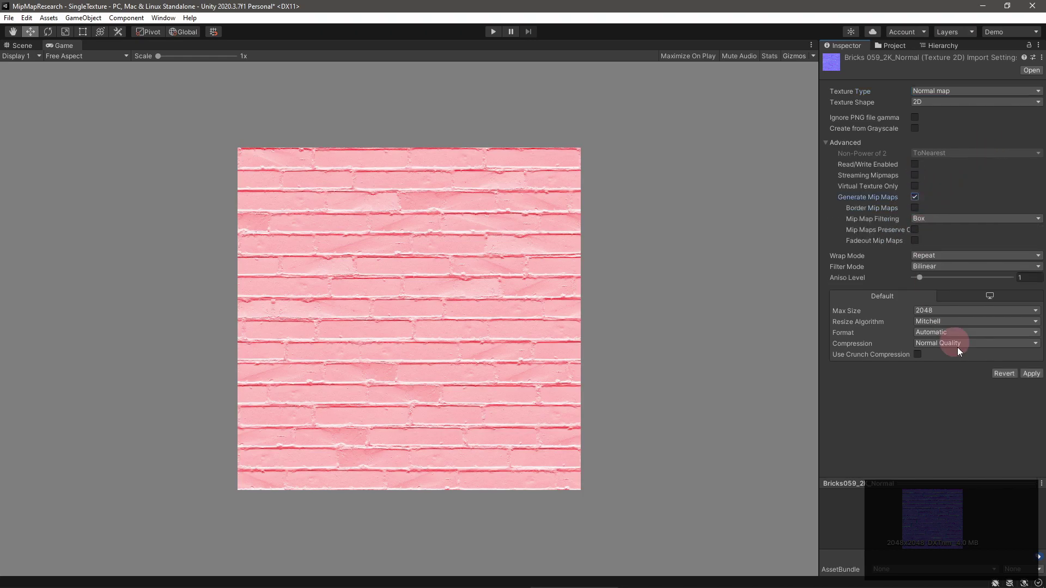
left_click(1035, 372)
Enter play mode with Ctrl+P and scroll through the normal map's import settings.
key("ctrl+p")
scroll(642, 276, "down", 5)
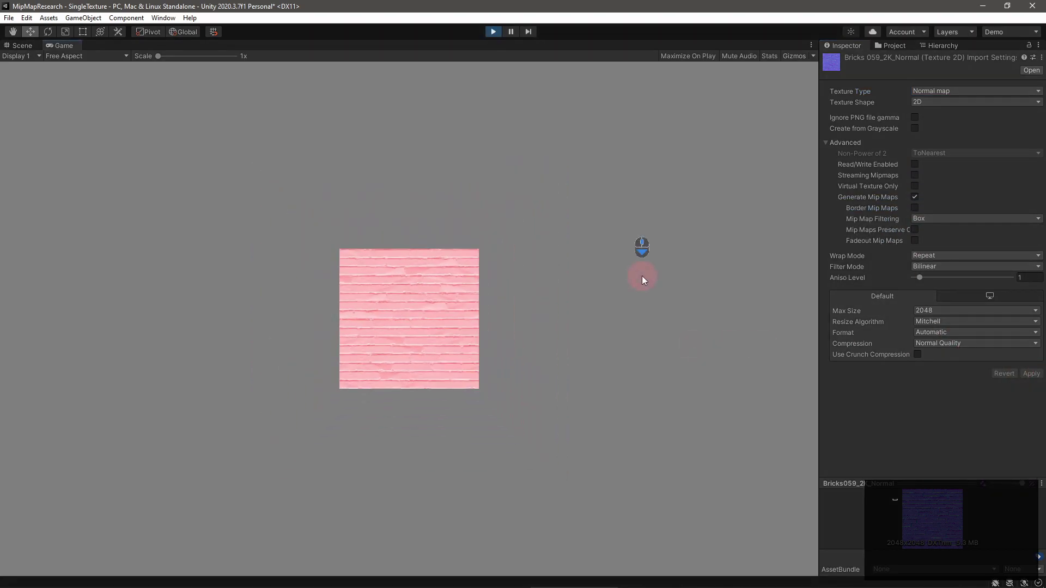
scroll(641, 276, "down", 3)
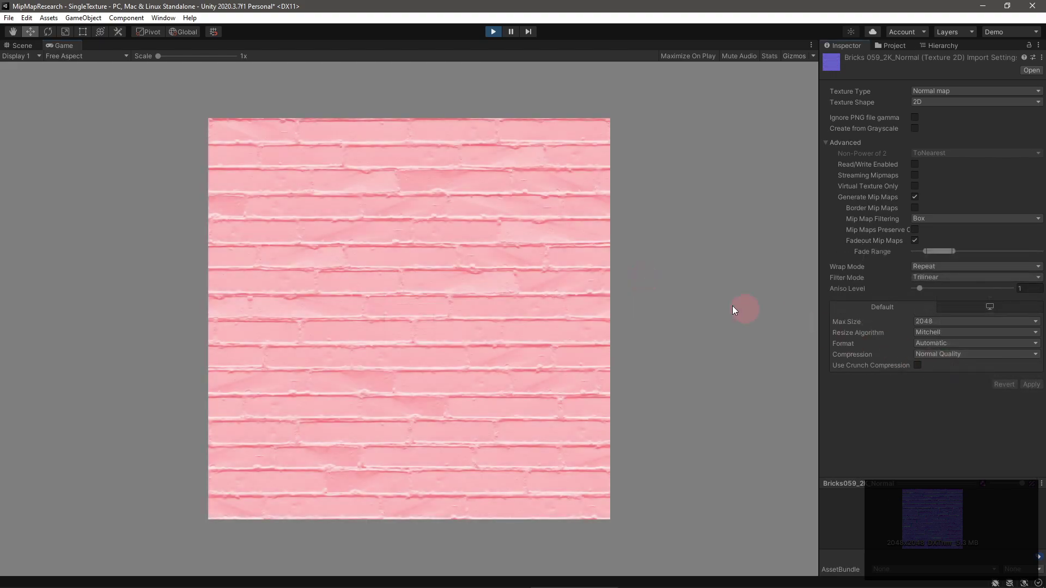
scroll(699, 301, "down", 5)
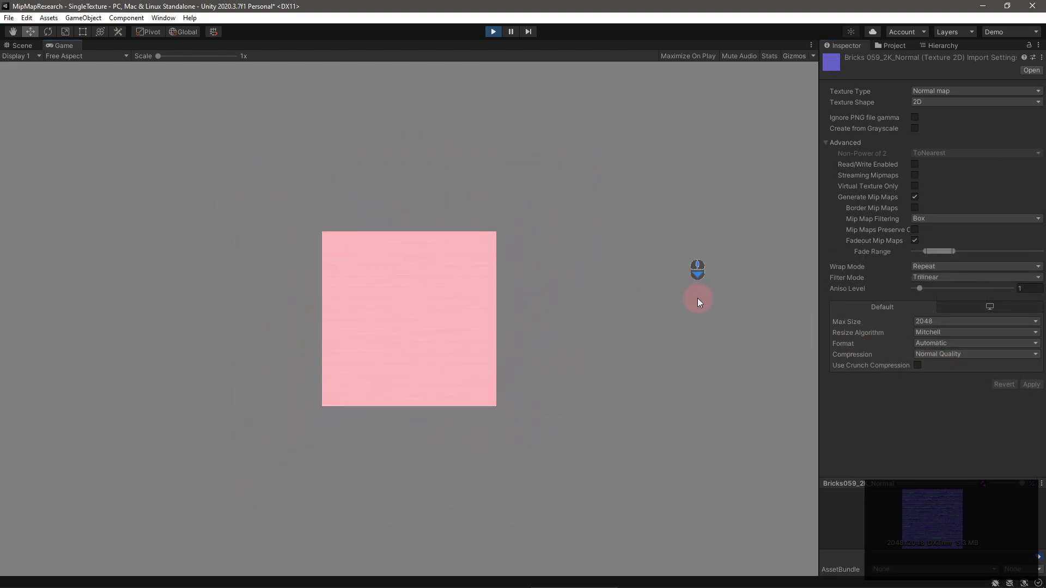
scroll(697, 301, "down", 6)
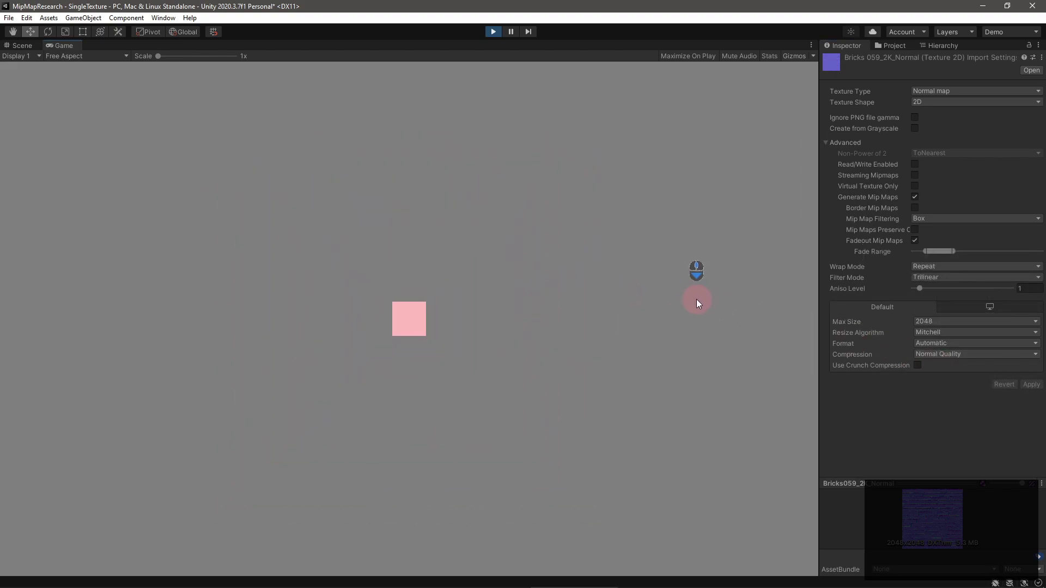
scroll(698, 305, "up", 8)
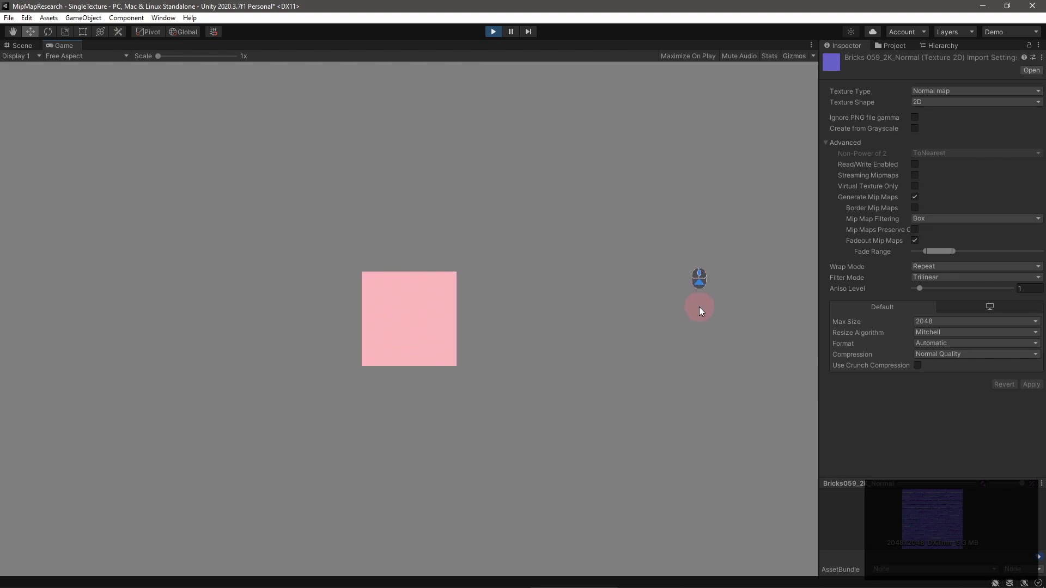
scroll(698, 306, "up", 5)
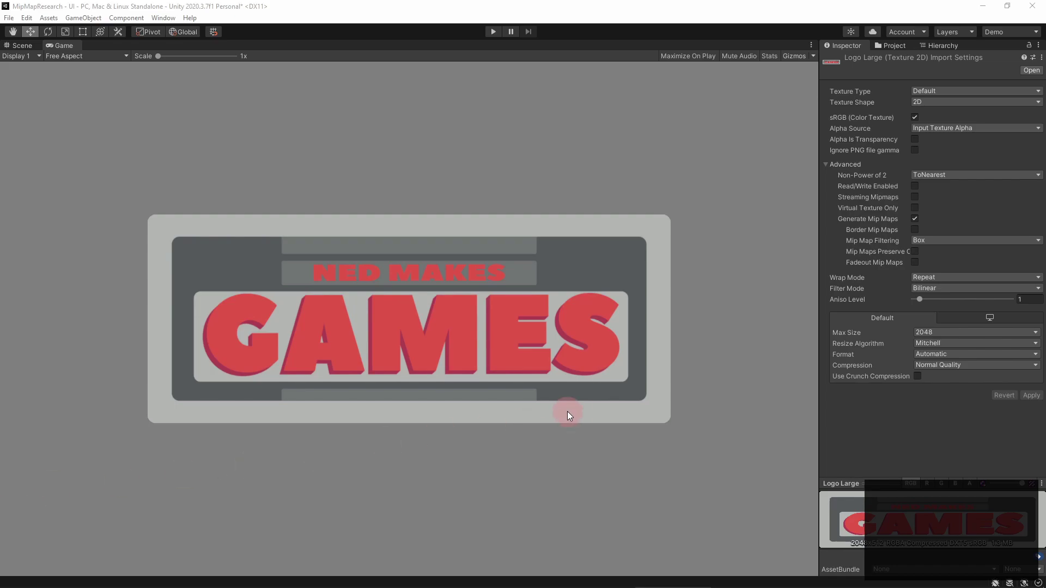
Untick Generate Mip Maps on Logo Large and apply, shrinking it from 1.3 MB to 1.0 MB.
left_click(916, 219)
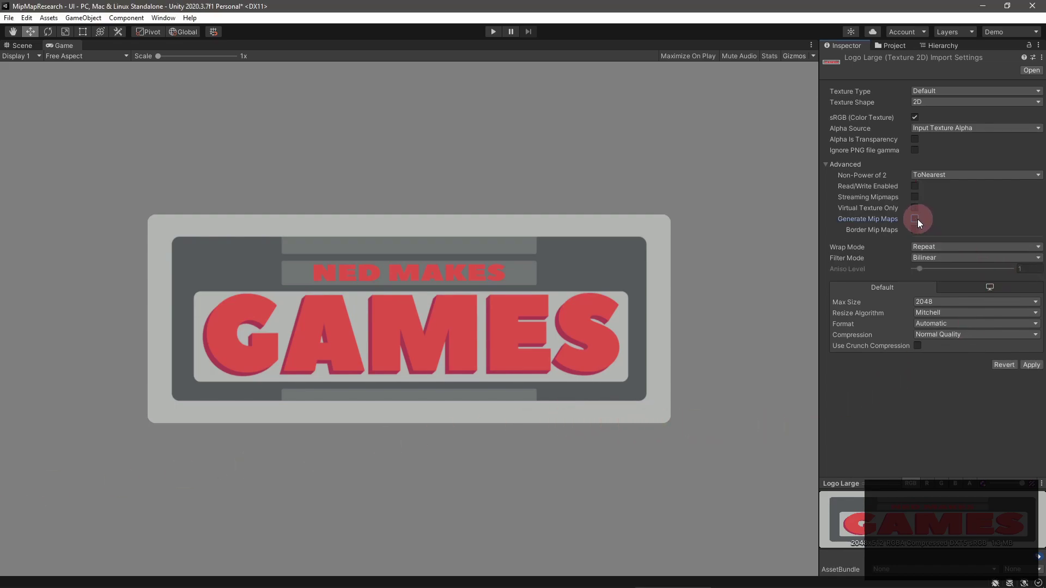
left_click(1030, 351)
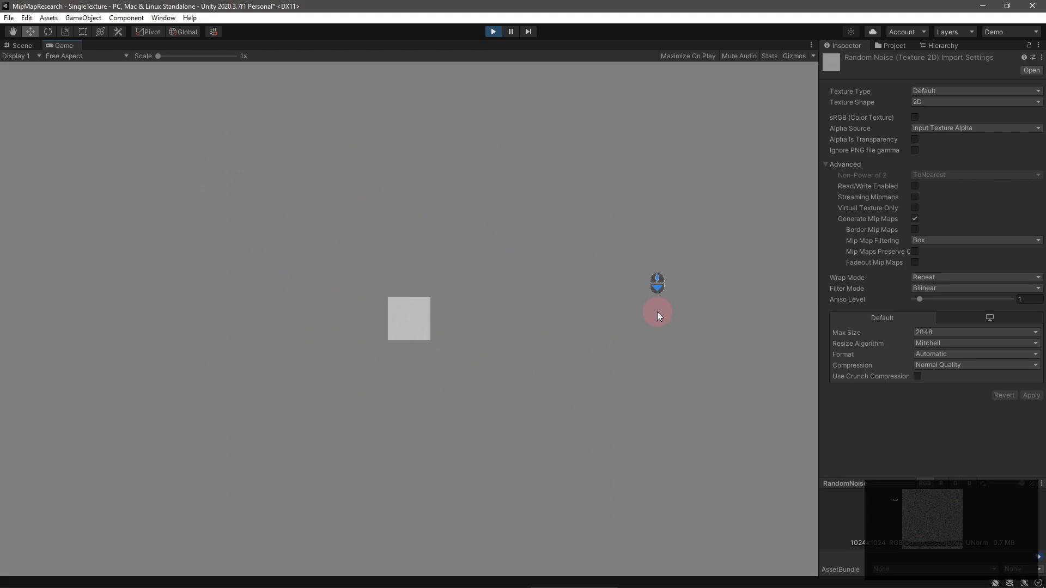
Scale the Game view to 5x and untick Generate Mip Maps for the Random Noise texture.
left_click_drag(160, 57, 674, 294)
scroll(674, 294, "down", 2)
scroll(674, 294, "up", 1)
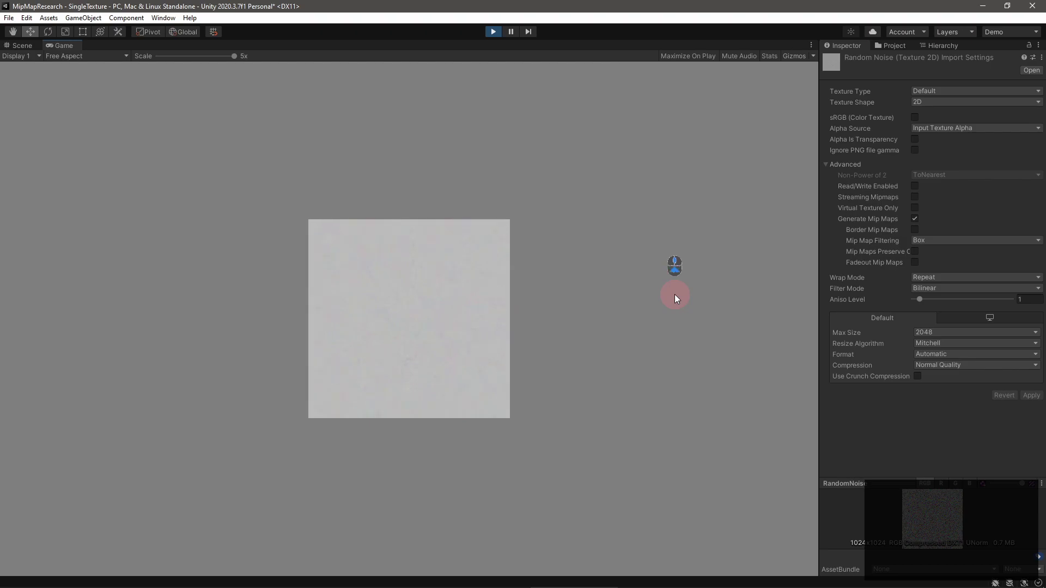
left_click(917, 221)
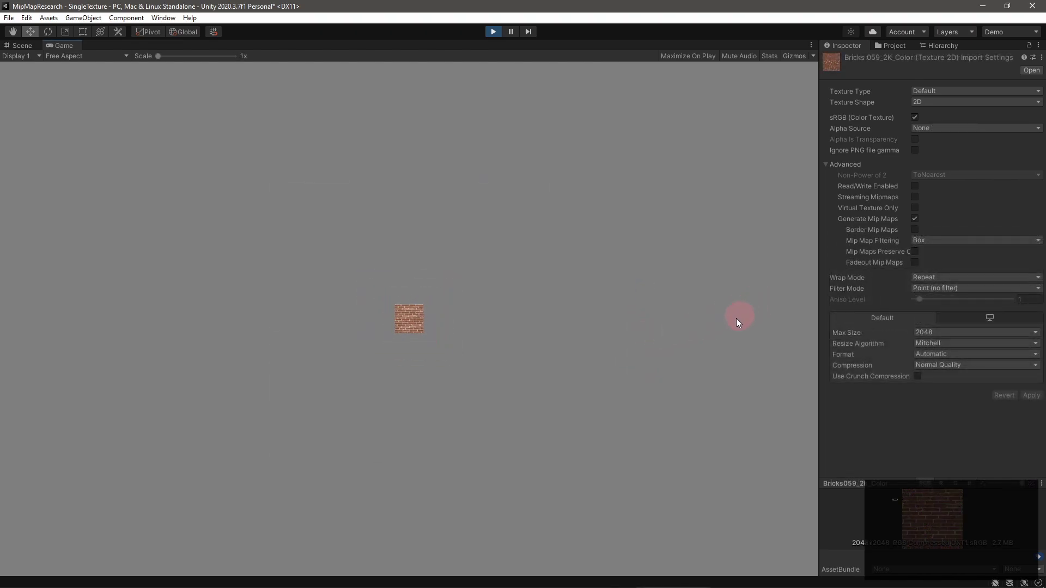
Change Bricks059_2K_Color Filter Mode from Point to Trilinear and apply it.
scroll(705, 342, "up", 3)
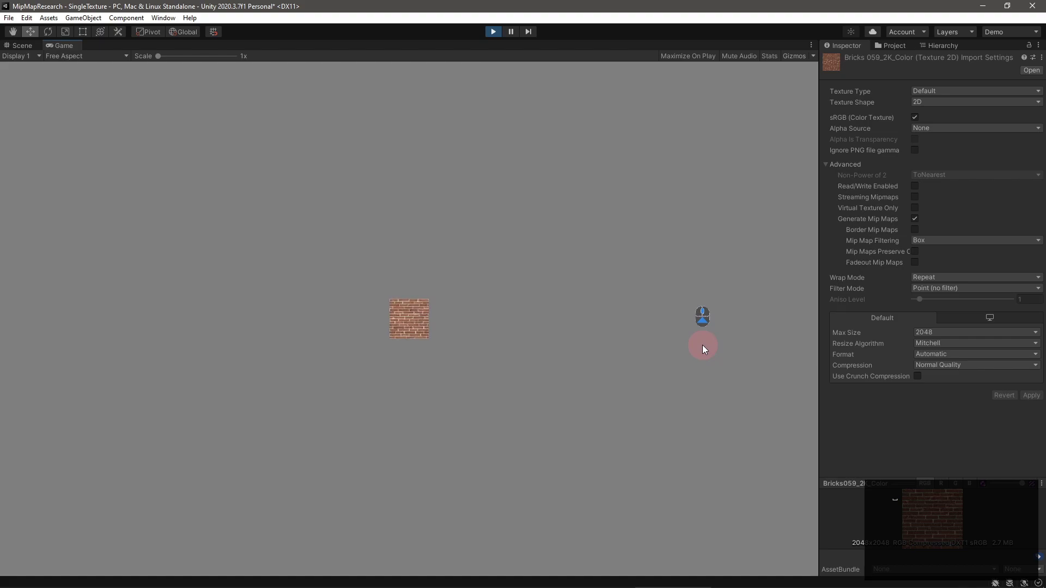
scroll(703, 345, "up", 10)
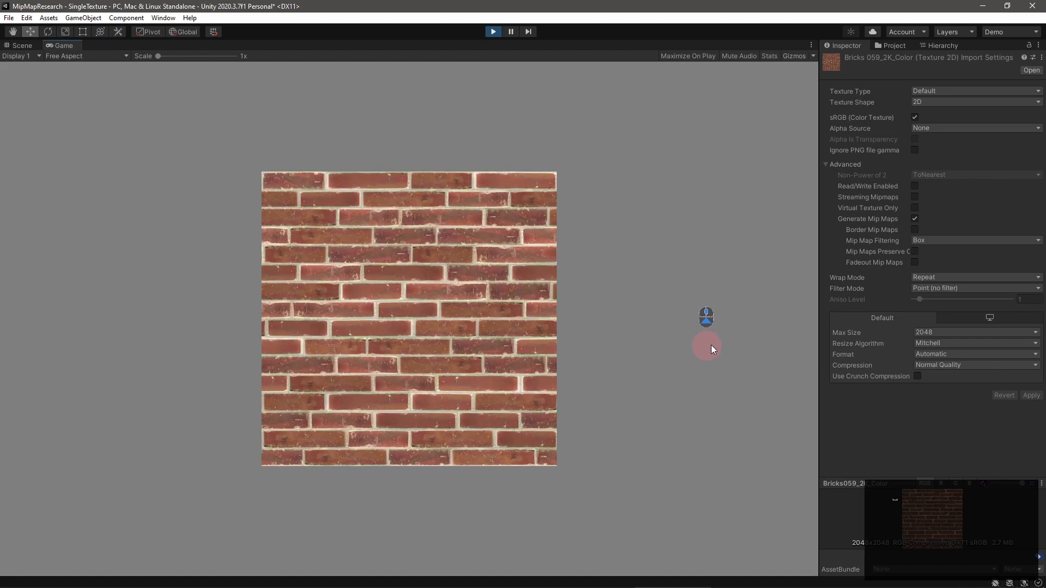
left_click(926, 289)
left_click(928, 324)
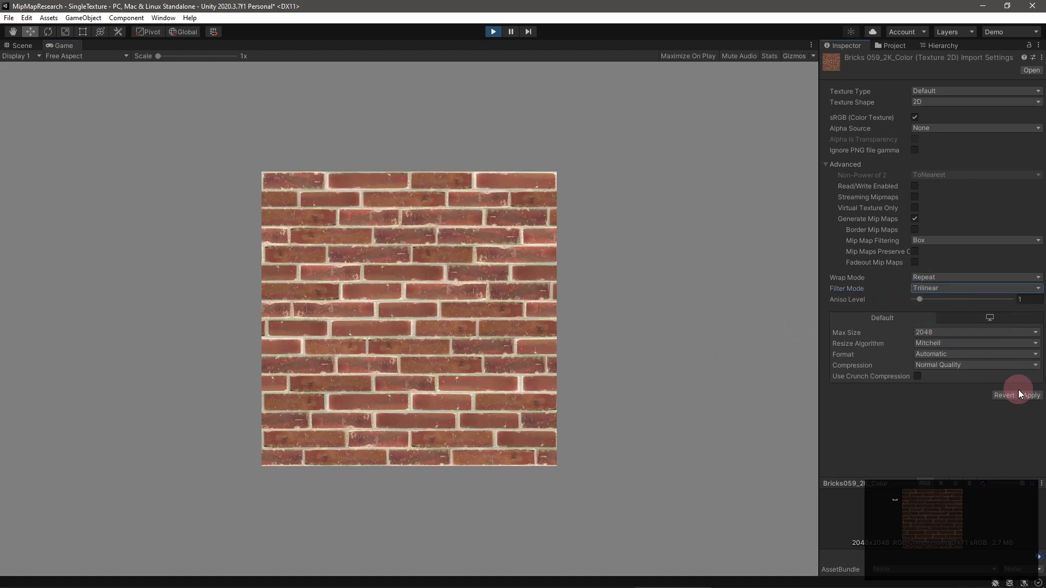
left_click(1020, 395)
scroll(722, 376, "down", 3)
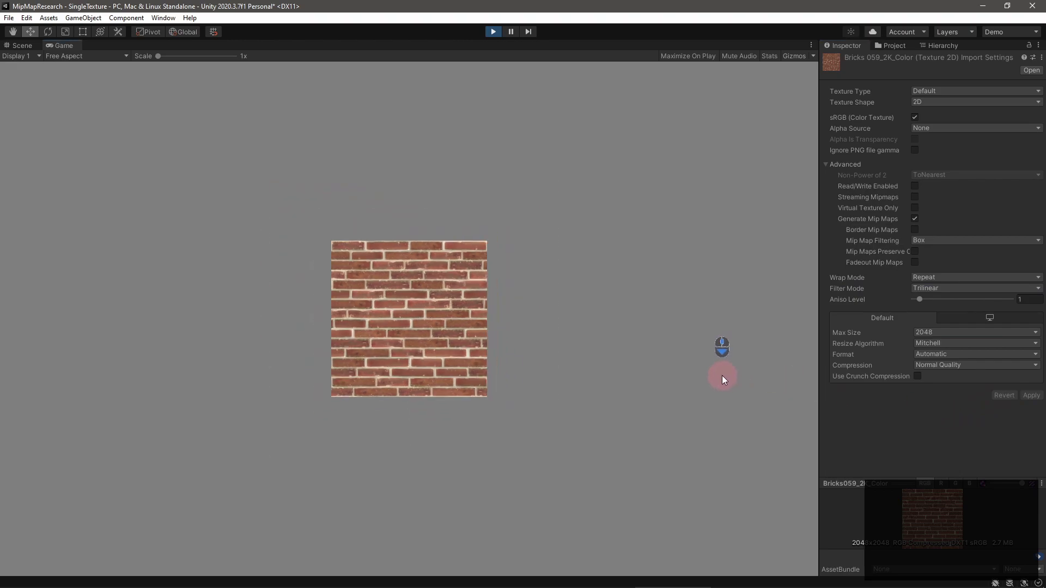
scroll(720, 375, "down", 6)
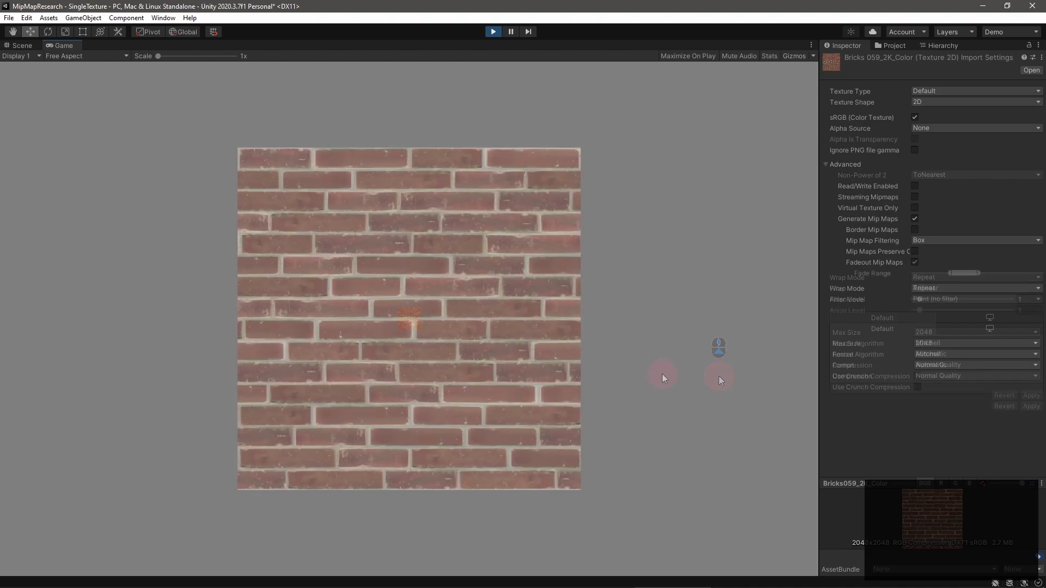
scroll(662, 373, "down", 6)
scroll(662, 378, "down", 4)
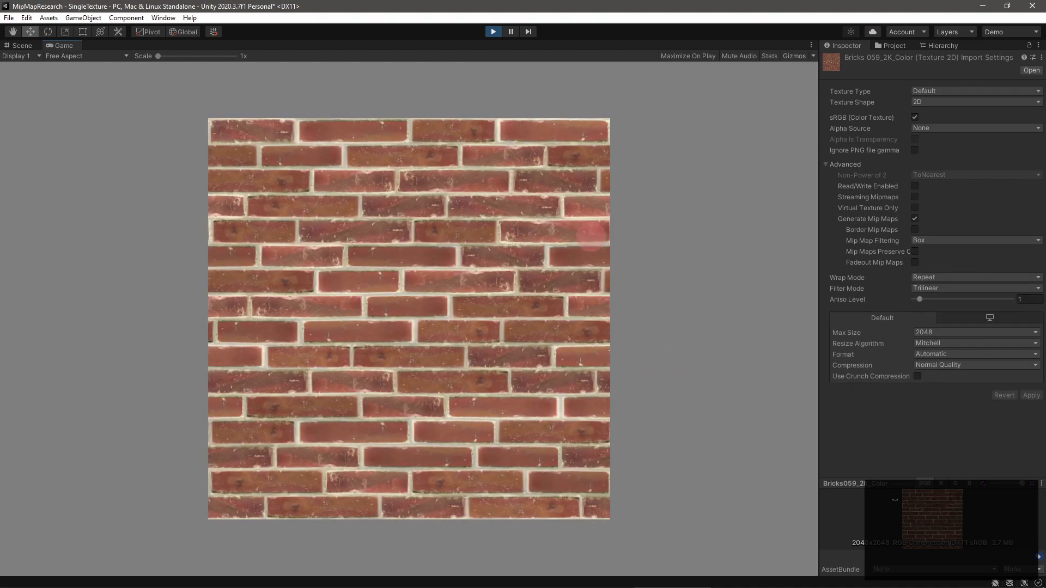
Tilt the brick plane steeply and compare Aniso Level 0 against a higher level, applying each.
left_click_drag(593, 241, 443, 332)
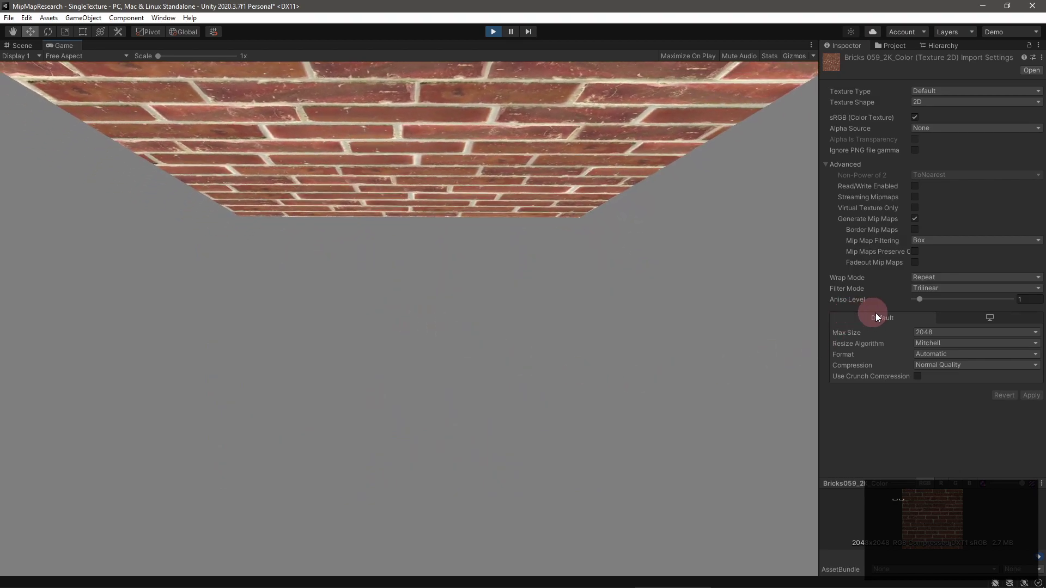
left_click_drag(920, 303, 914, 303)
left_click(1030, 395)
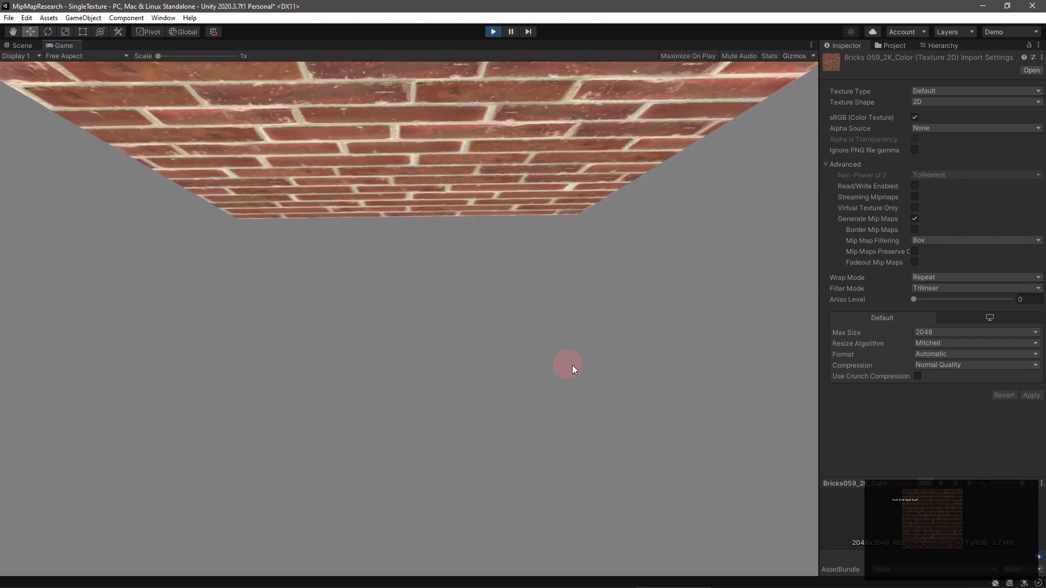
left_click_drag(922, 300, 919, 300)
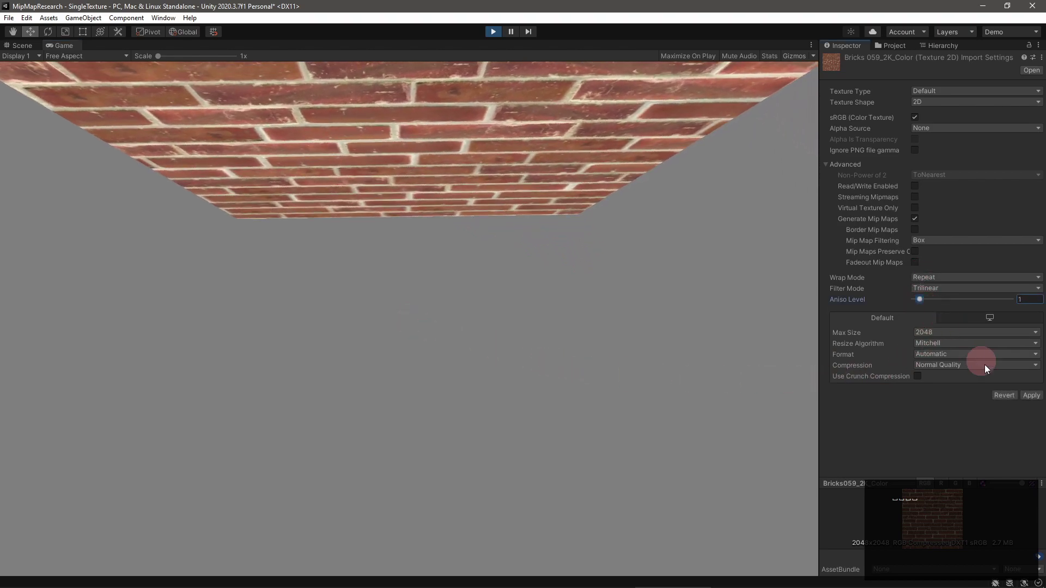
left_click(1031, 399)
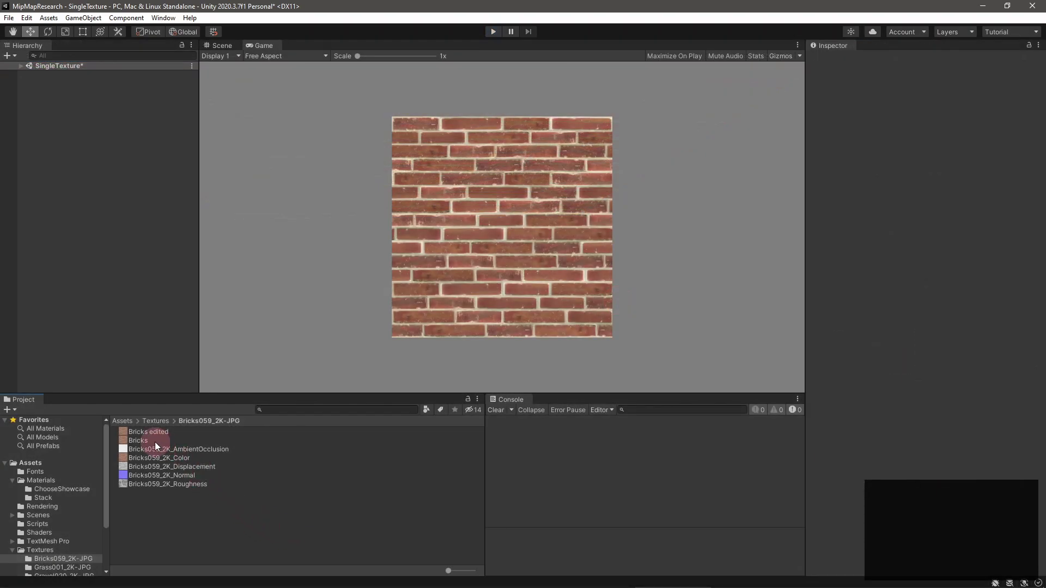
Show the Bricks DDS asset from the Project panel in File Explorer.
left_click(155, 443)
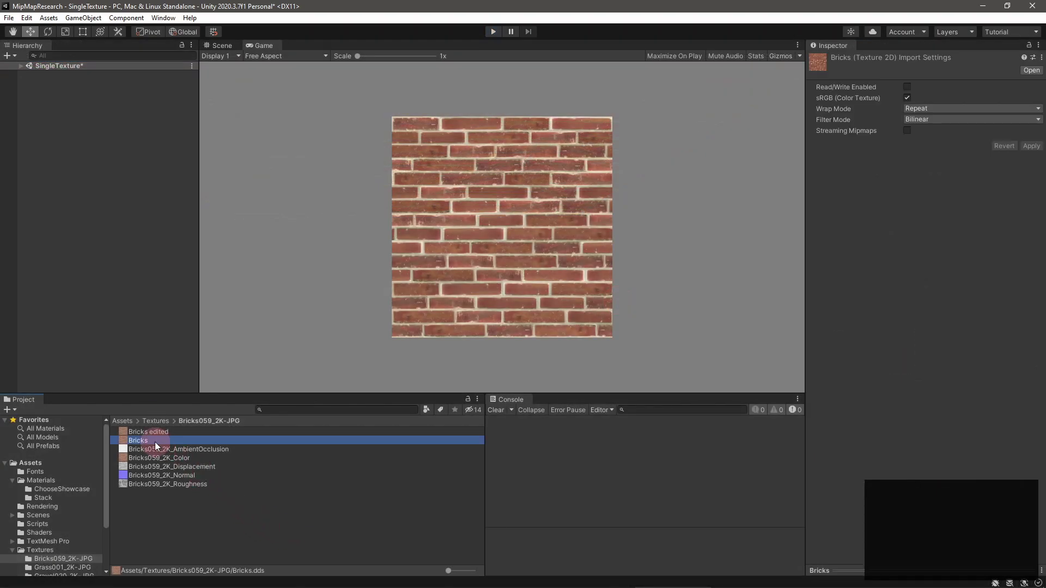
right_click(312, 440)
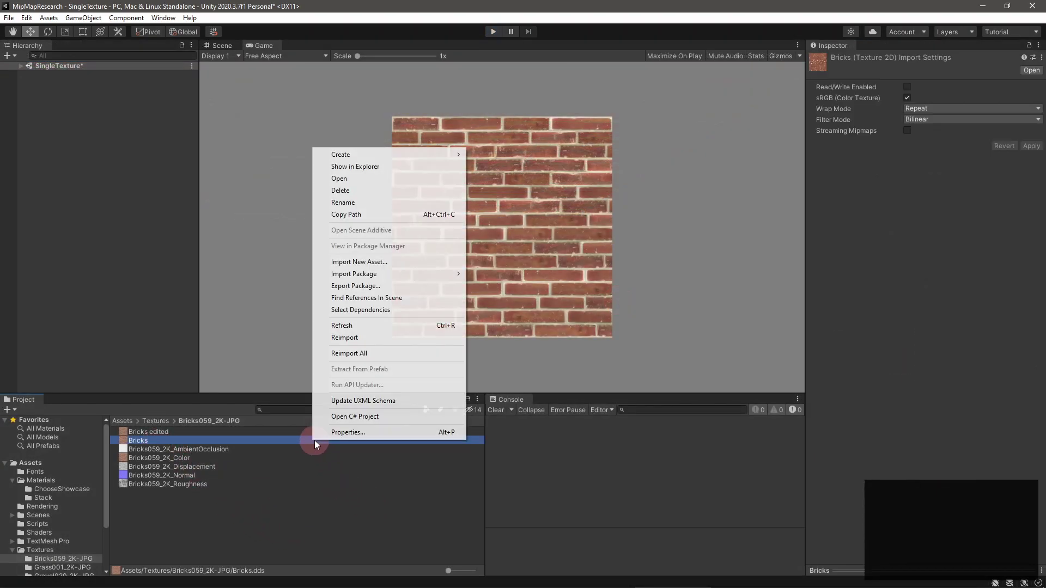
left_click(387, 168)
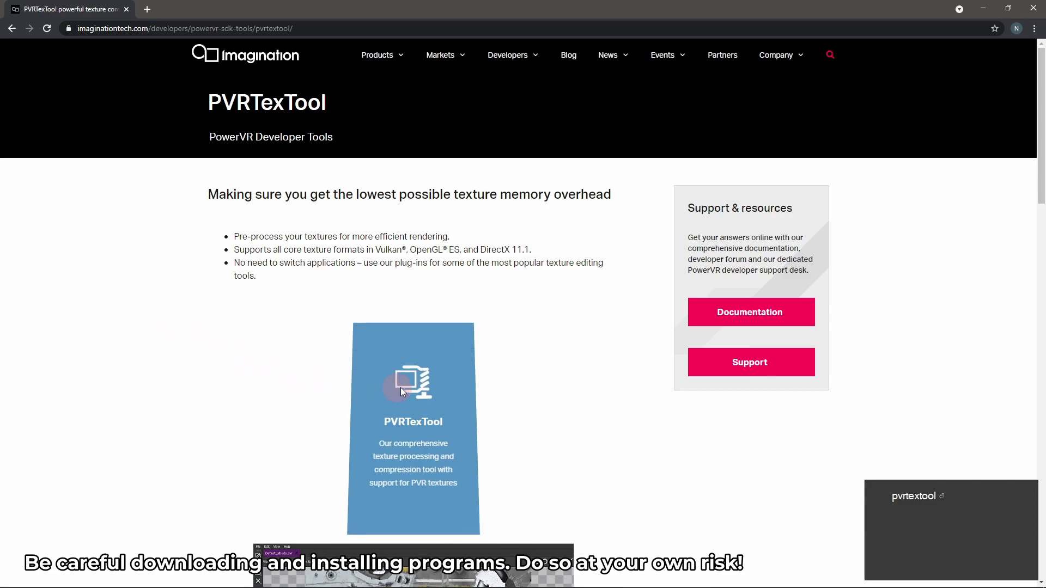
Download the Windows version of PVRTexTool from Imagination's PVRTexTool page.
left_click(430, 375)
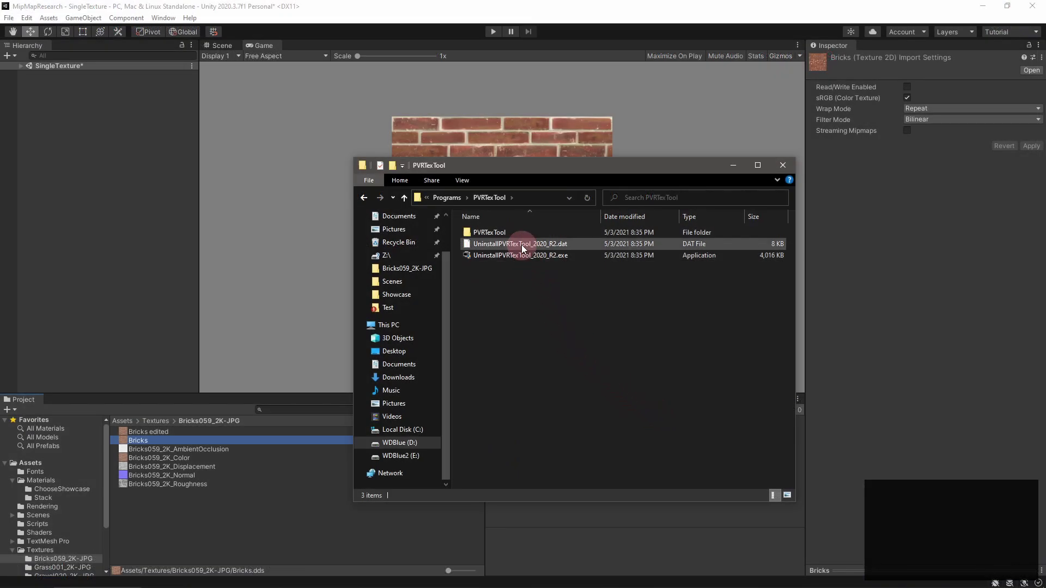
Launch PVRTexToolGUI.exe from the PVRTexTool\GUI\Windows_x86_64 folder.
double_click(510, 233)
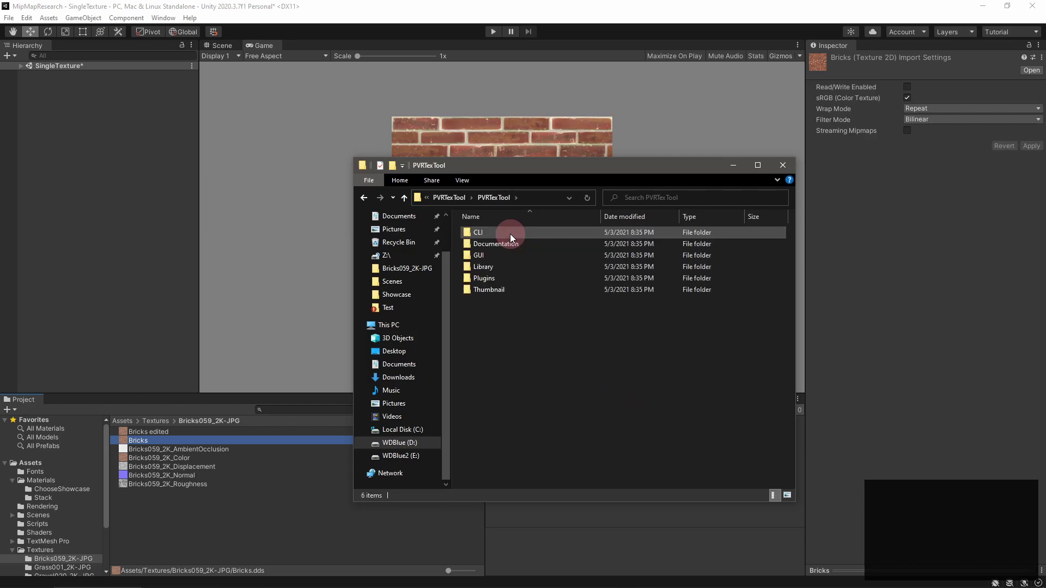
double_click(504, 254)
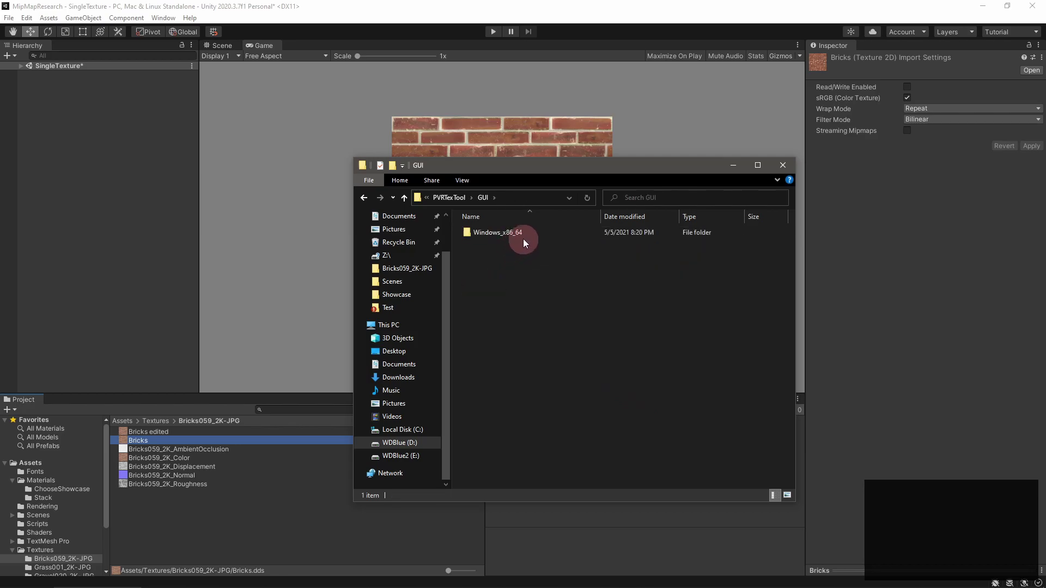
double_click(525, 238)
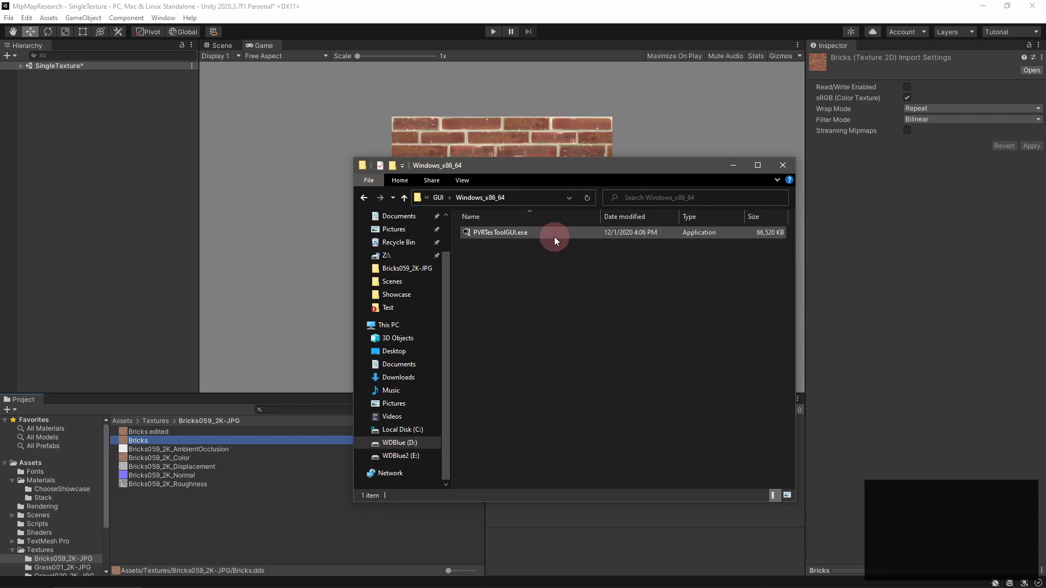
double_click(554, 236)
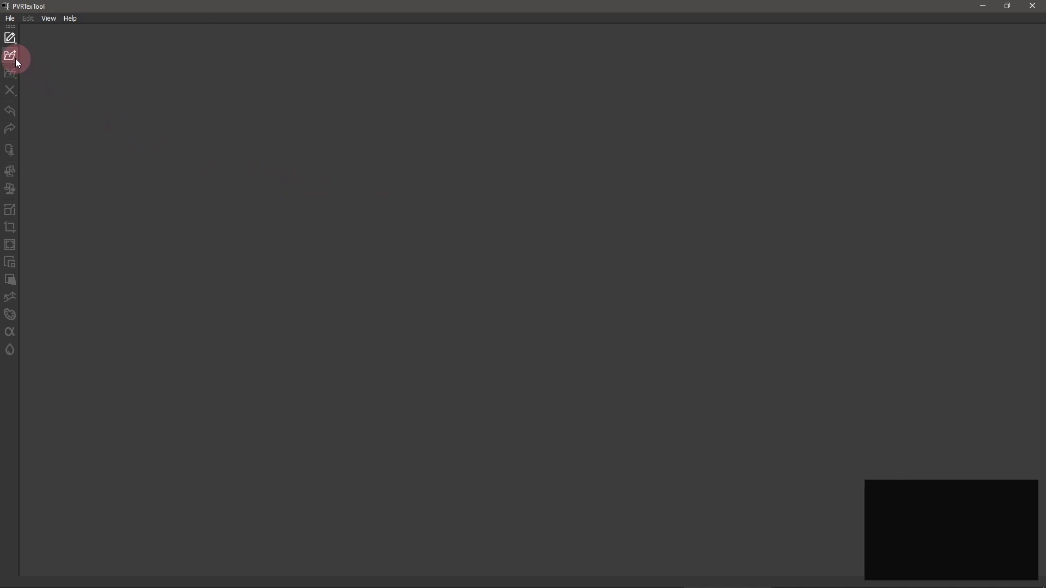
Load Bricks059_2K_Color.jpg and create a blank new texture with width and height 2048.
left_click(16, 61)
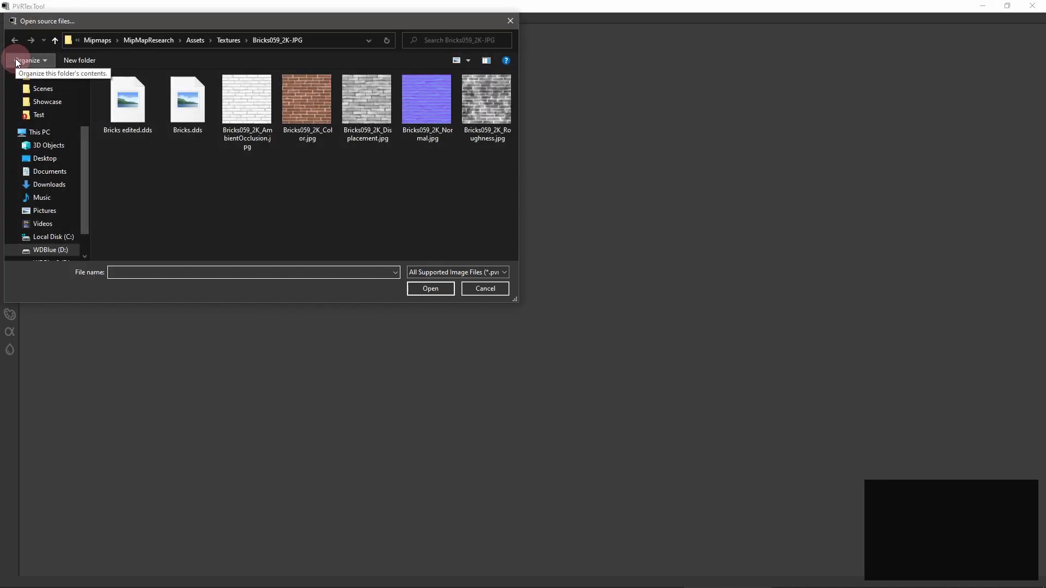
double_click(308, 112)
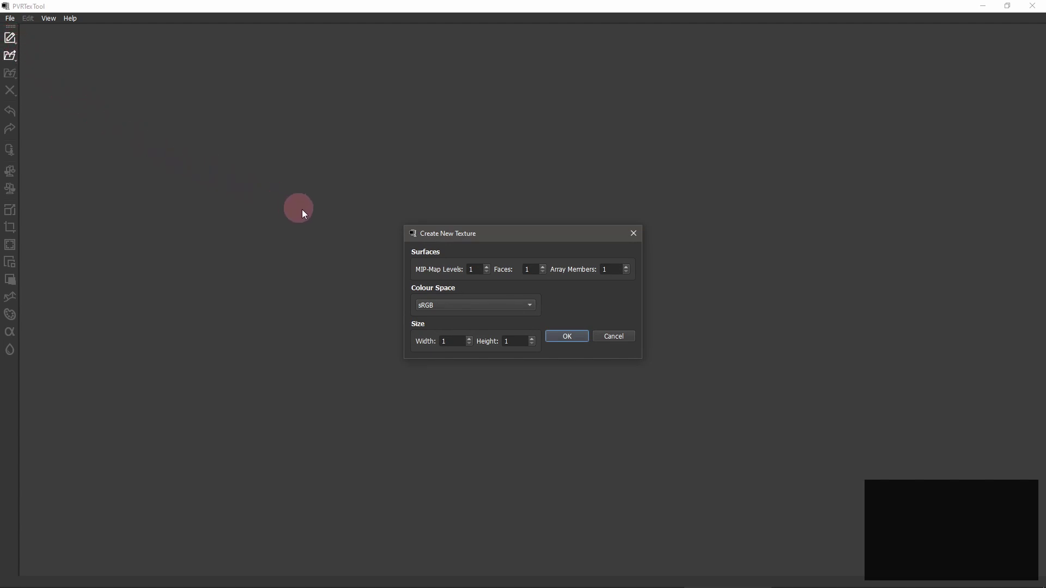
double_click(443, 341)
type("2048")
key("Tab")
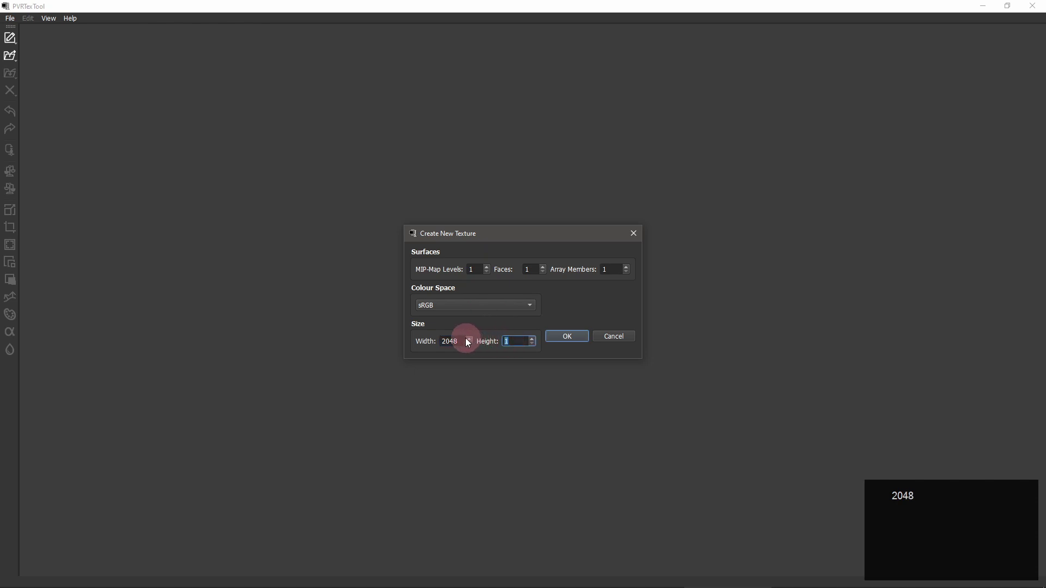
type("2048")
left_click(559, 341)
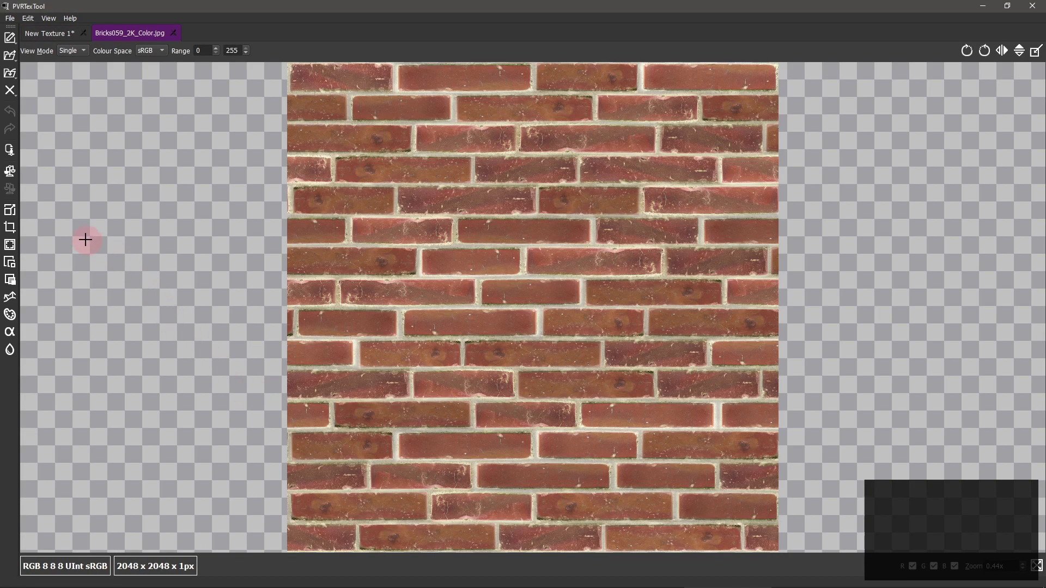
Generate a full MIP map chain for Bricks059_2K_Color.jpg using the Linear filter.
left_click(14, 265)
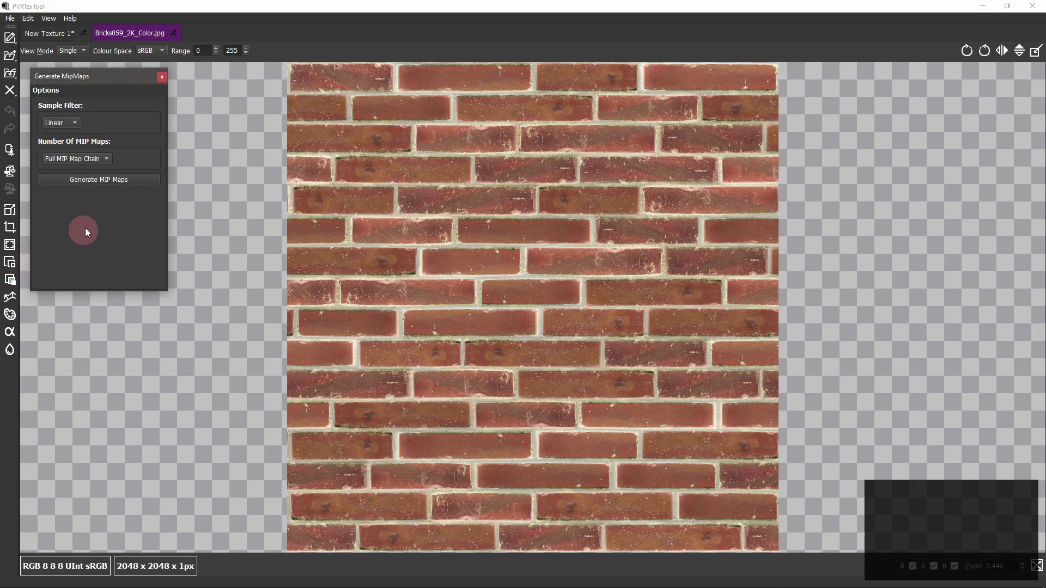
left_click(109, 158)
left_click(94, 160)
left_click(128, 181)
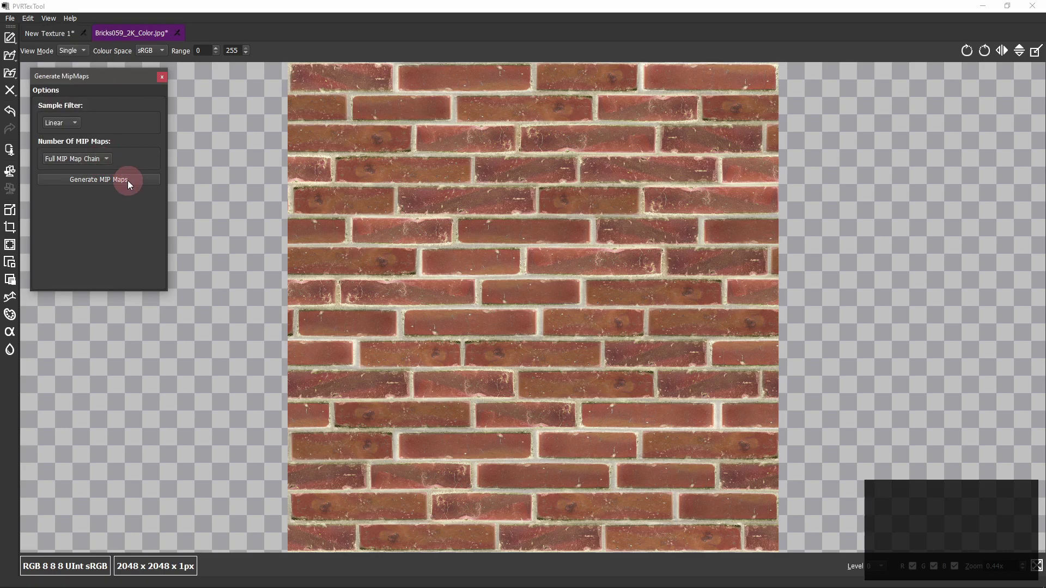
left_click(162, 77)
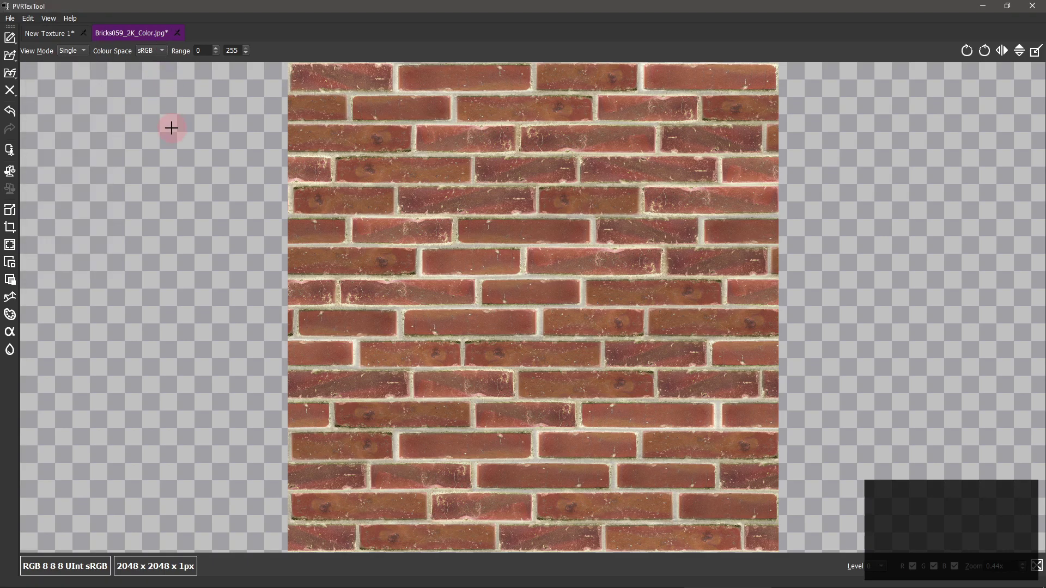
Encode the brick texture as RGBA 8 8 8 8, filtering formats to OpenGL ES 3 and sRGB.
left_click(14, 151)
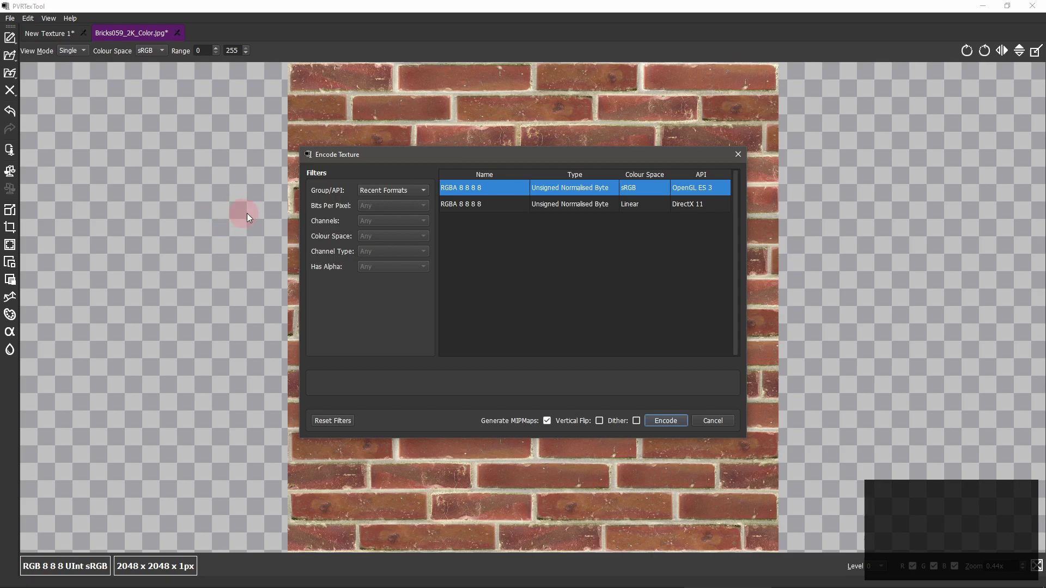
left_click(403, 190)
left_click(406, 231)
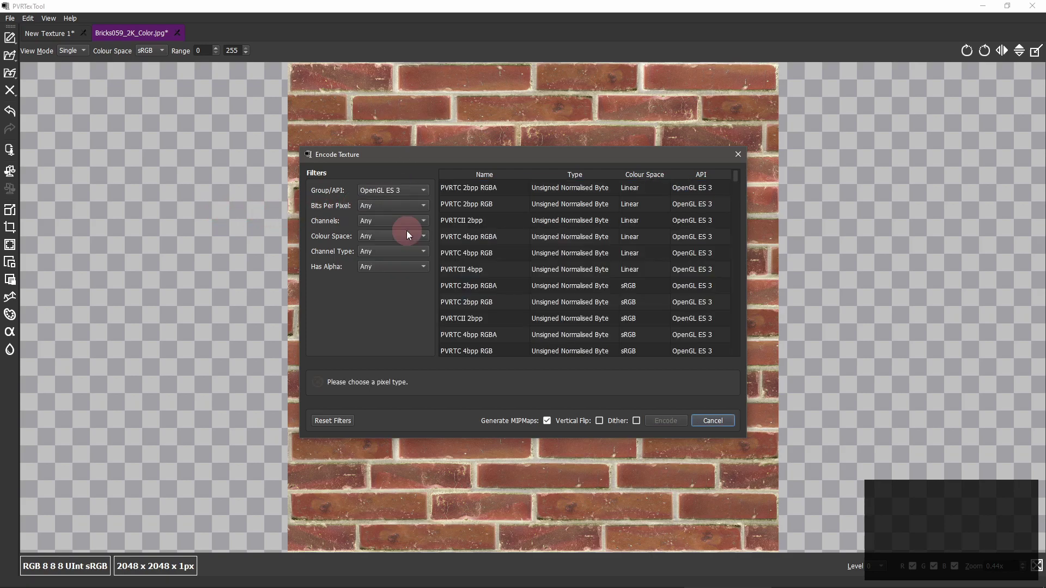
left_click(408, 236)
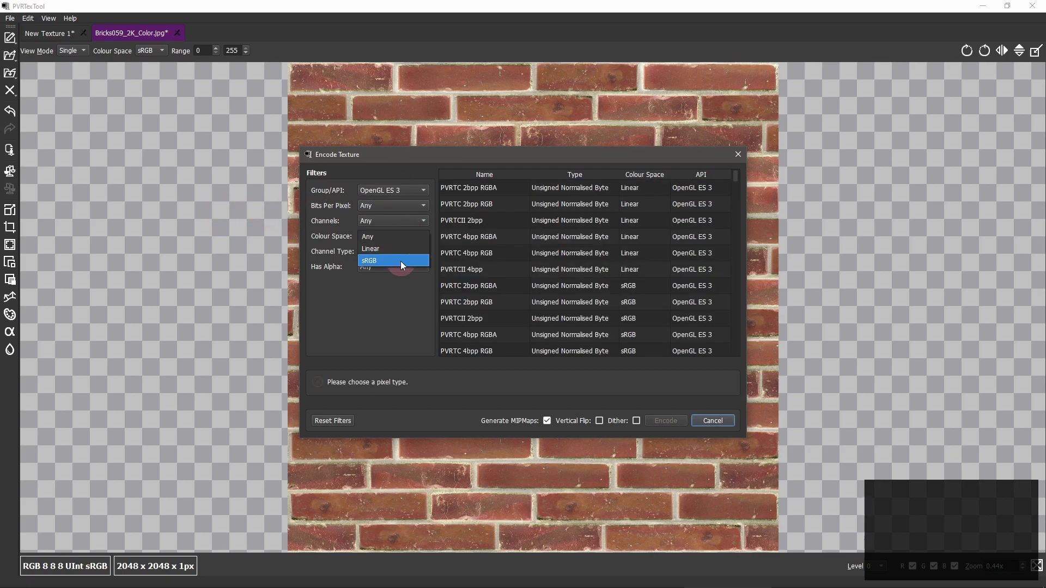
left_click(400, 260)
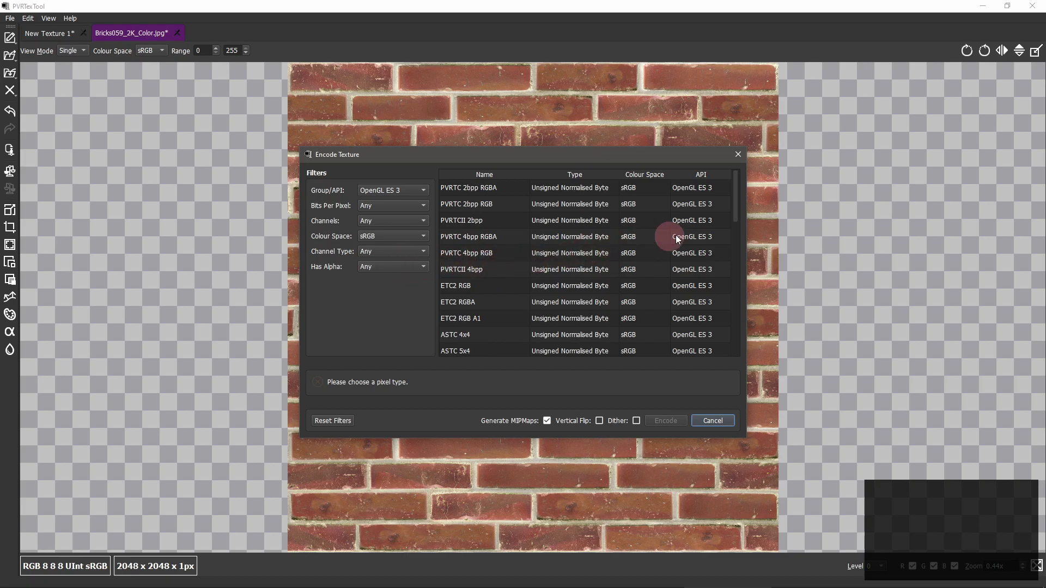
left_click_drag(735, 201, 732, 340)
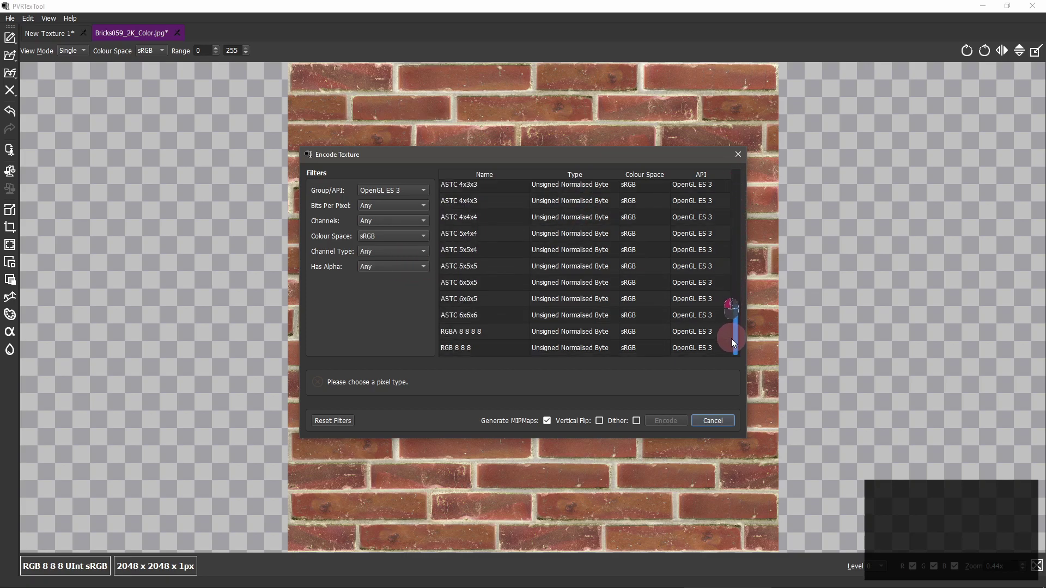
left_click(557, 331)
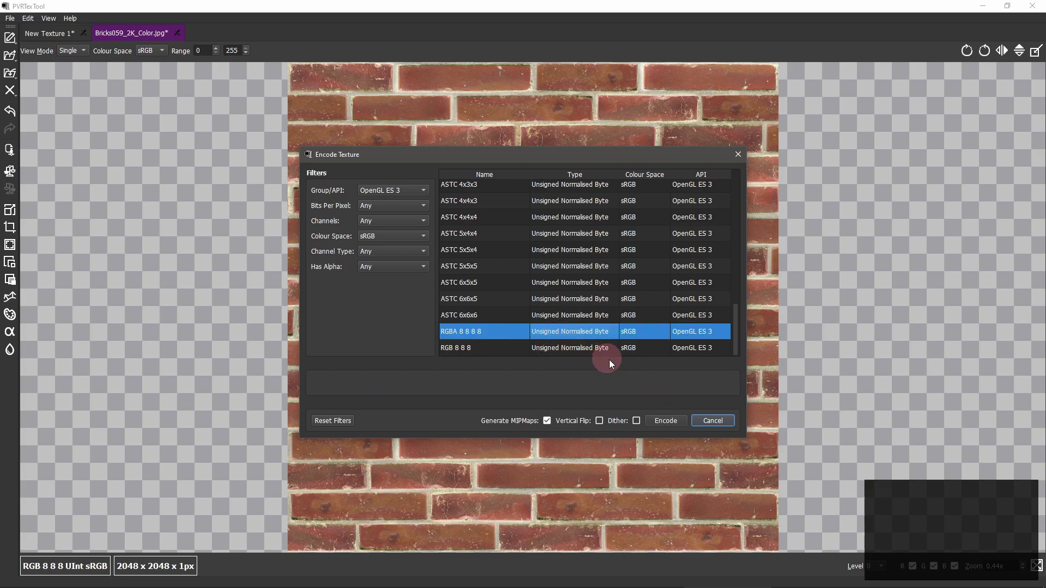
left_click(671, 419)
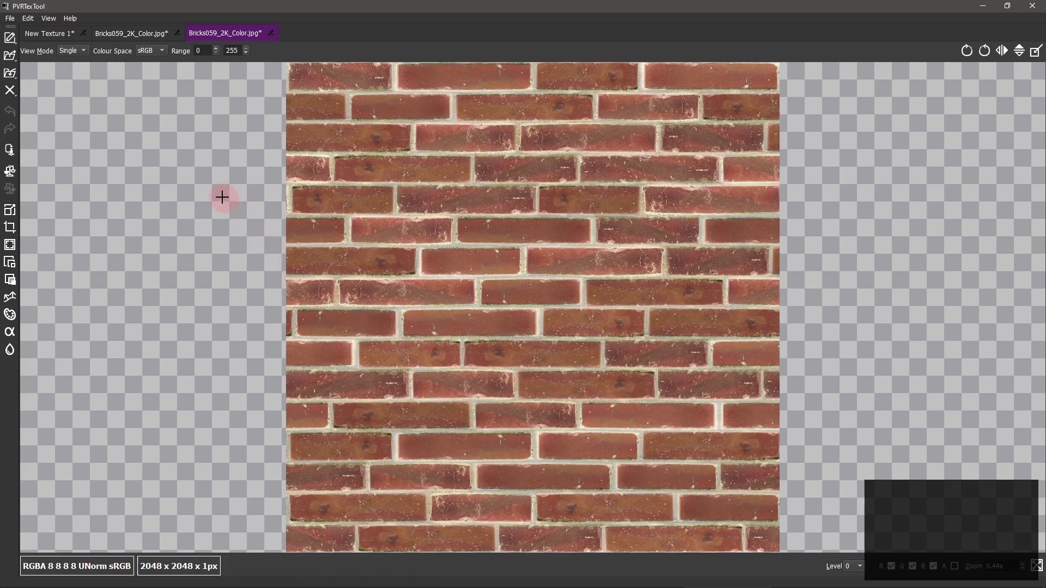
Save the encoded texture as TutorialBricks in Direct Draw Surfaces (*.dds) format.
left_click(11, 19)
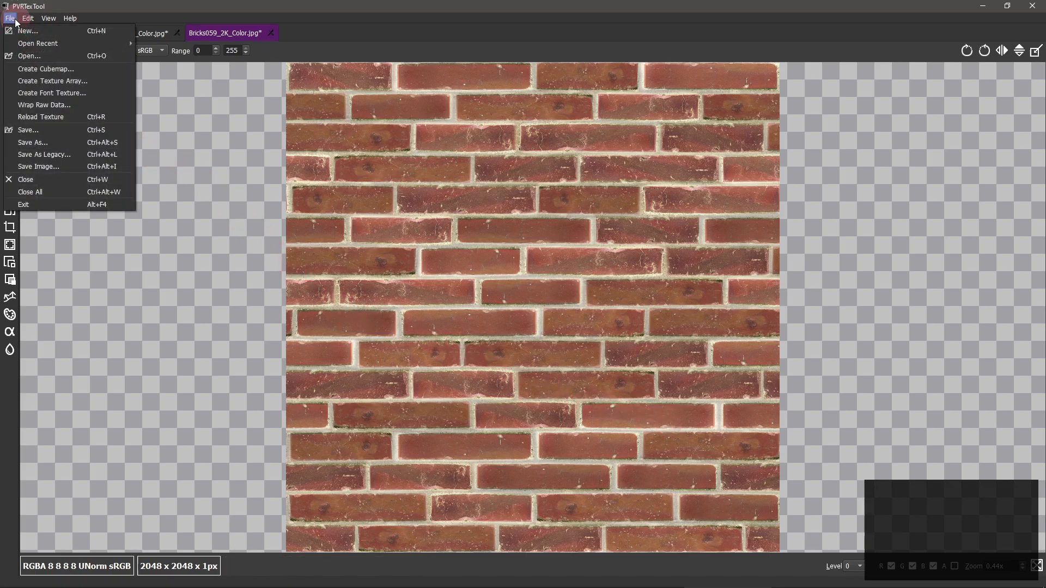
left_click(59, 142)
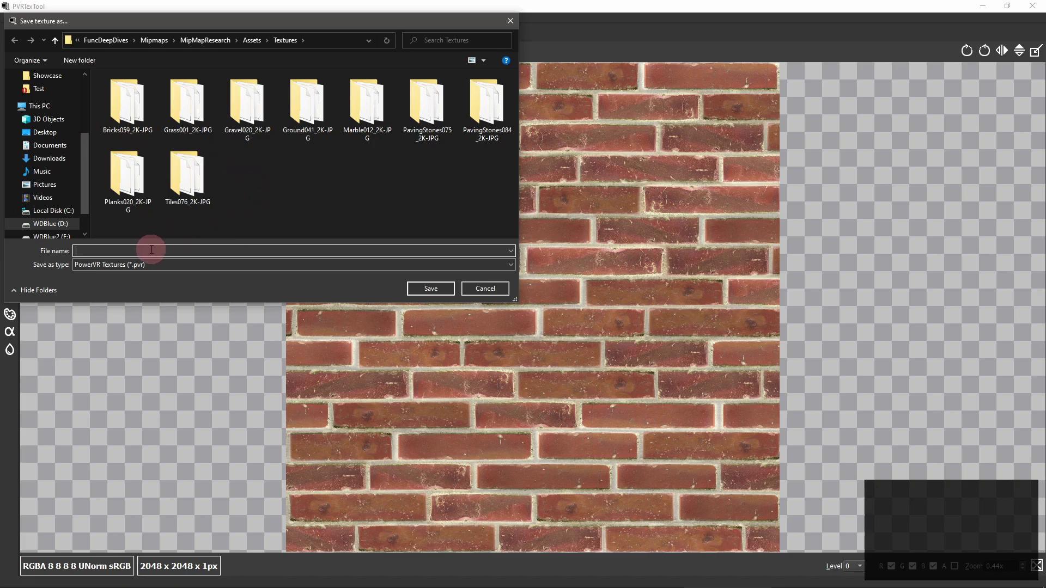
type("TutorialBricks")
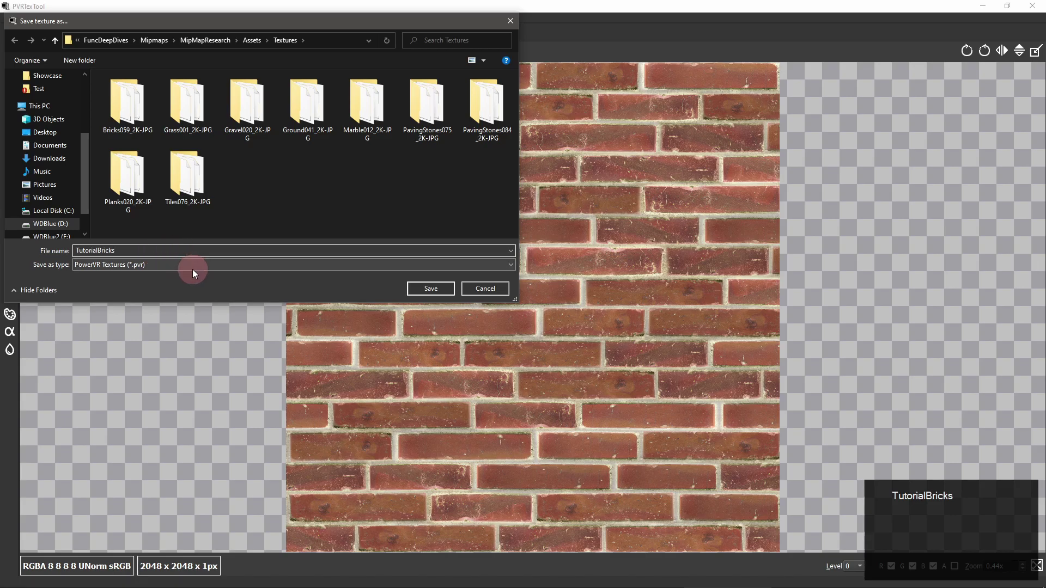
left_click(192, 265)
left_click(178, 307)
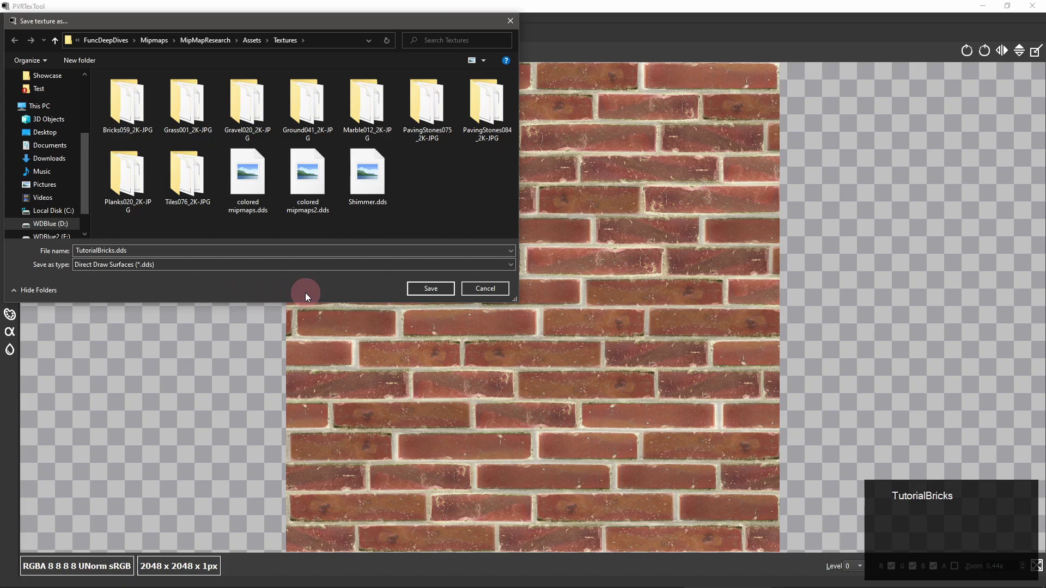
left_click(423, 293)
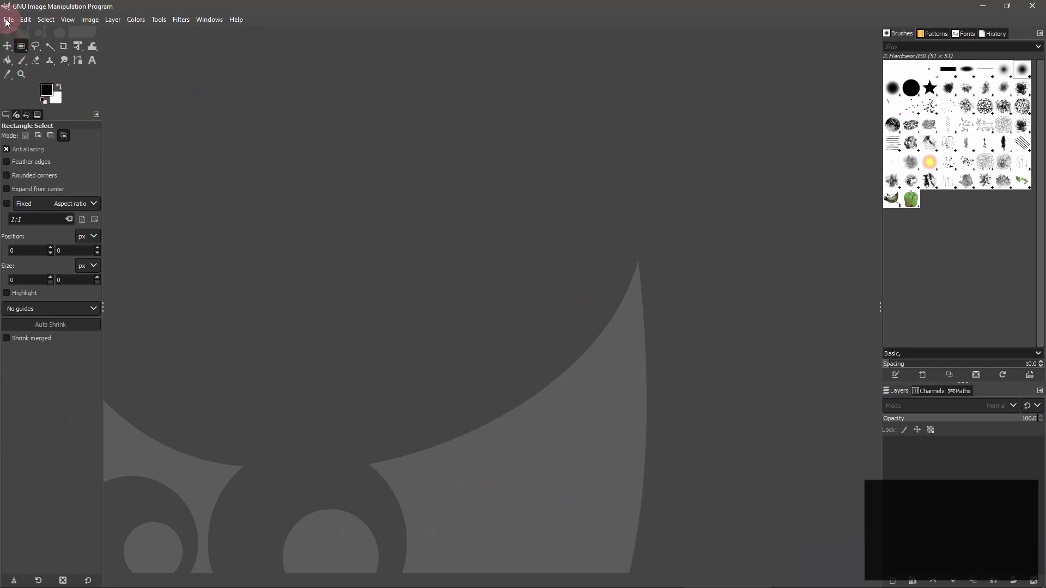
Open Assets/Textures/TutorialBricks.dds in GIMP with Load mipmaps enabled.
left_click(9, 19)
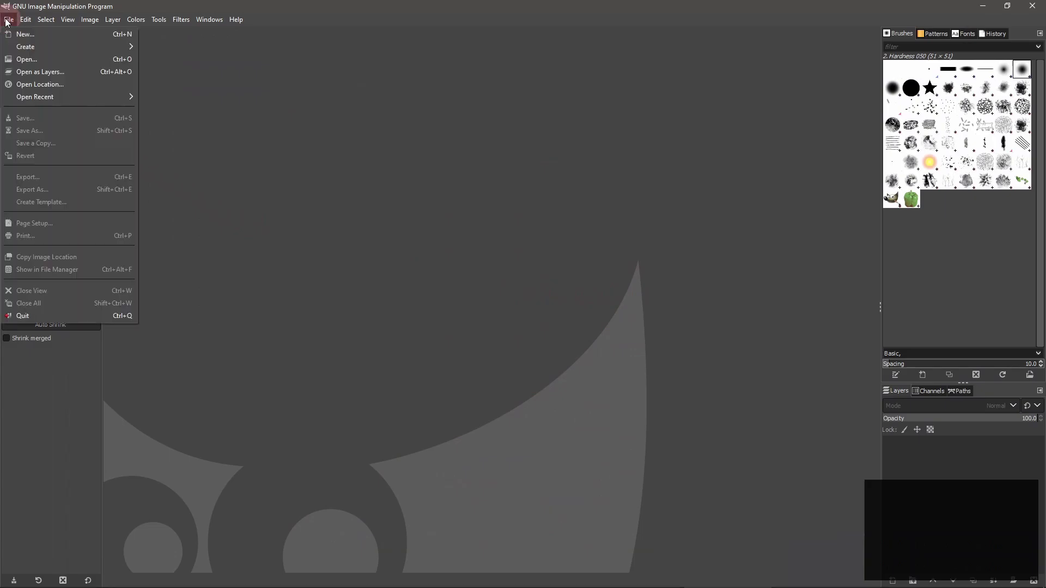
left_click(34, 58)
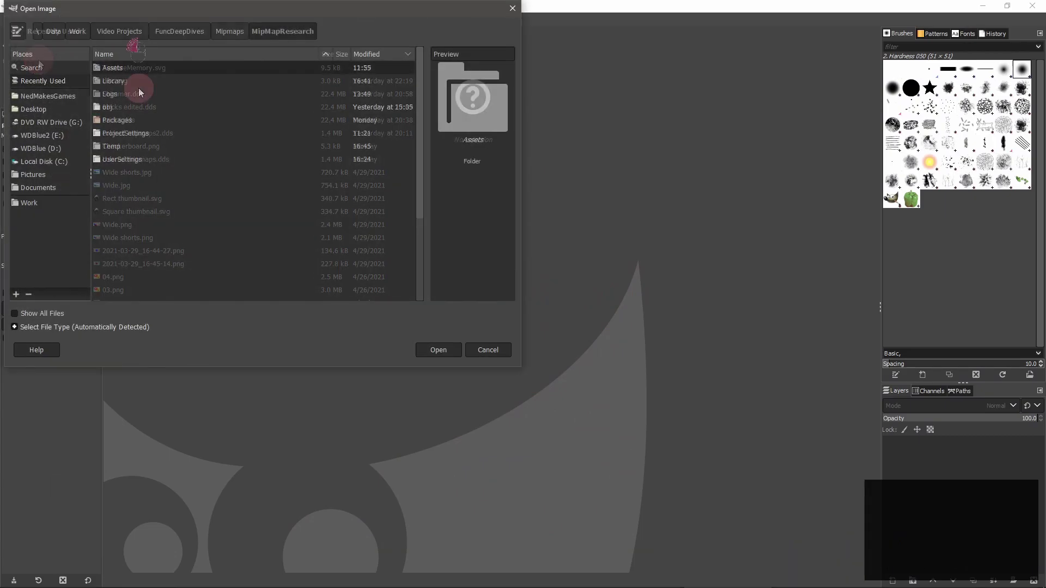
double_click(126, 70)
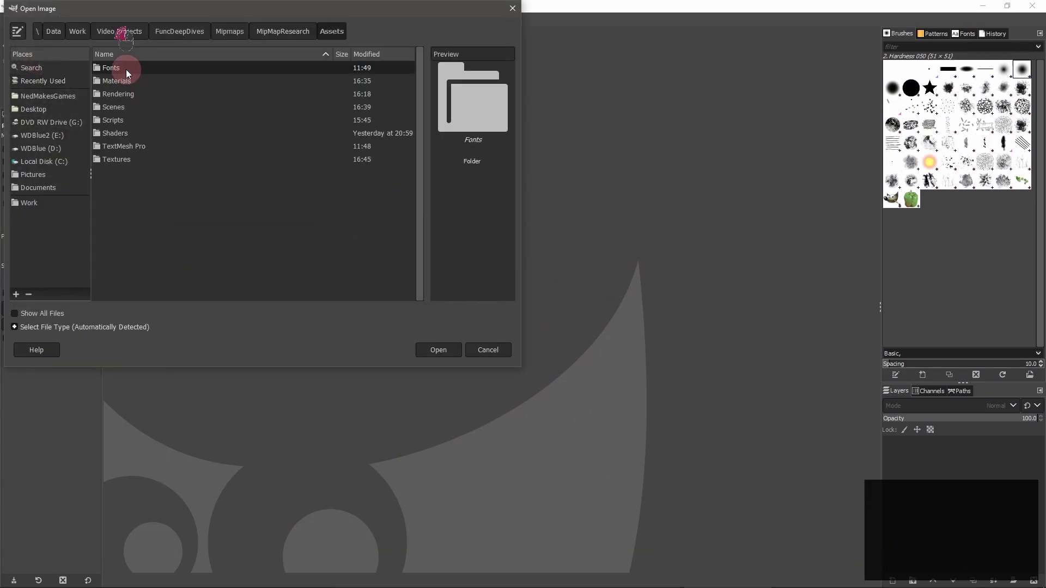
double_click(131, 164)
scroll(176, 180, "down", 3)
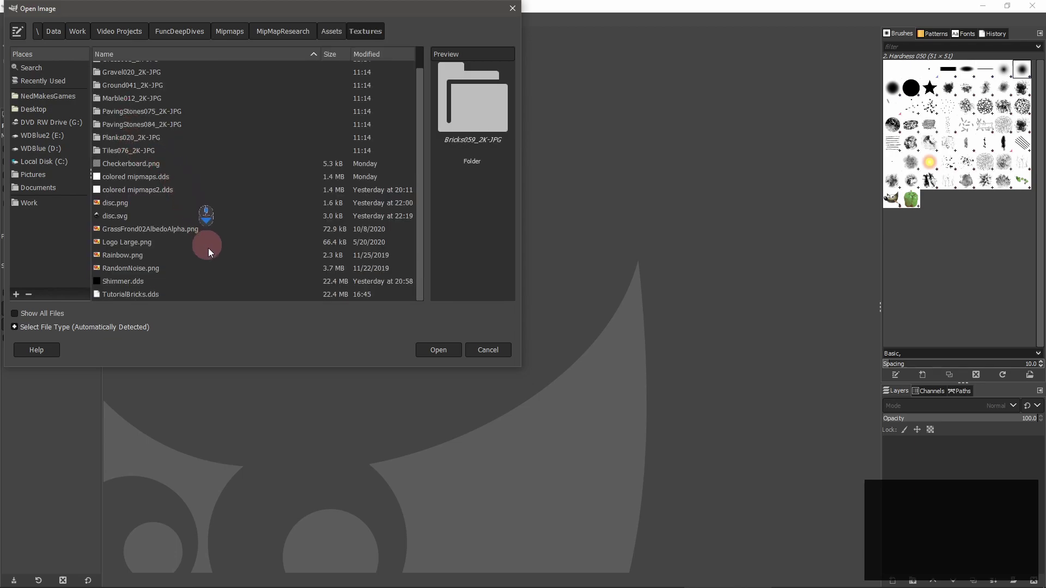
double_click(144, 294)
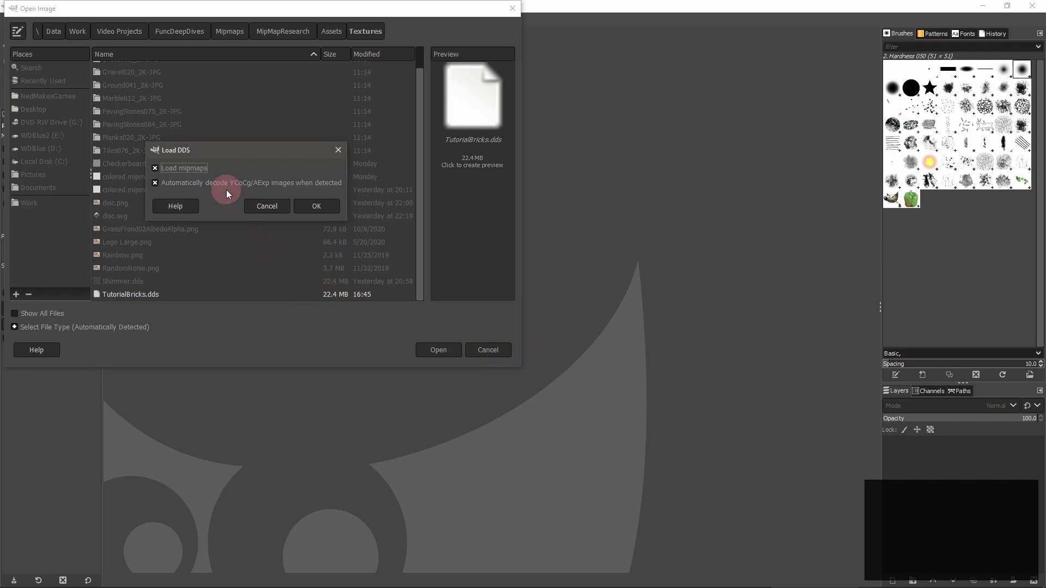
left_click(314, 207)
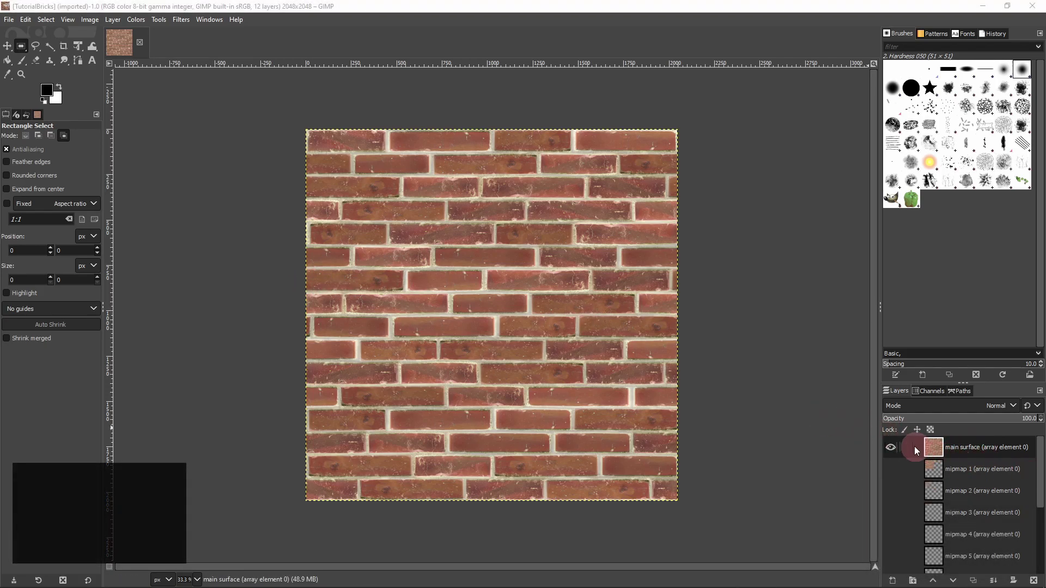
Toggle through the main surface and mipmap 1–3 layers to inspect each, ending on the main surface.
left_click(891, 447)
left_click(891, 469)
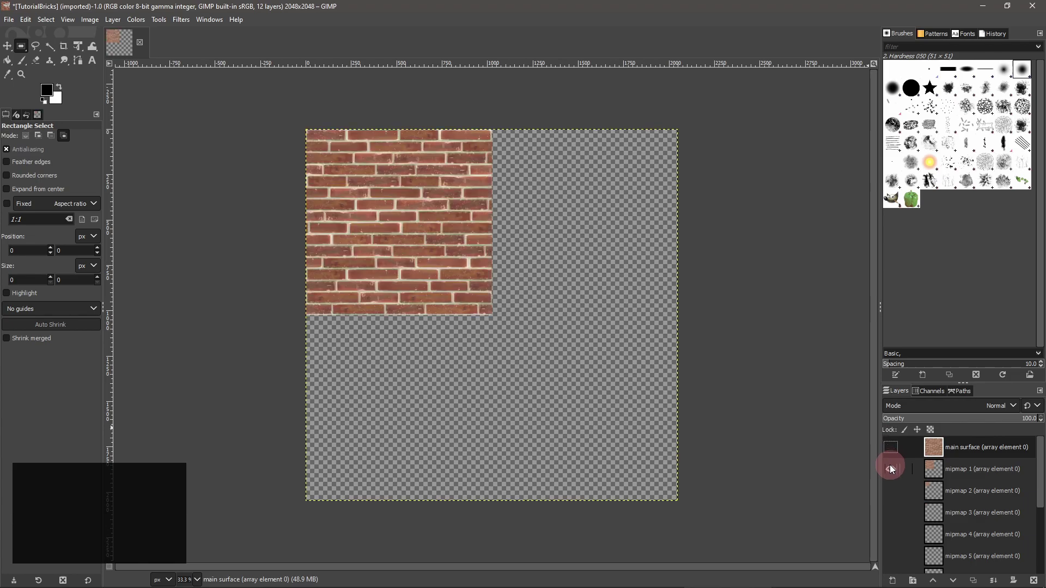
left_click(891, 469)
left_click(891, 491)
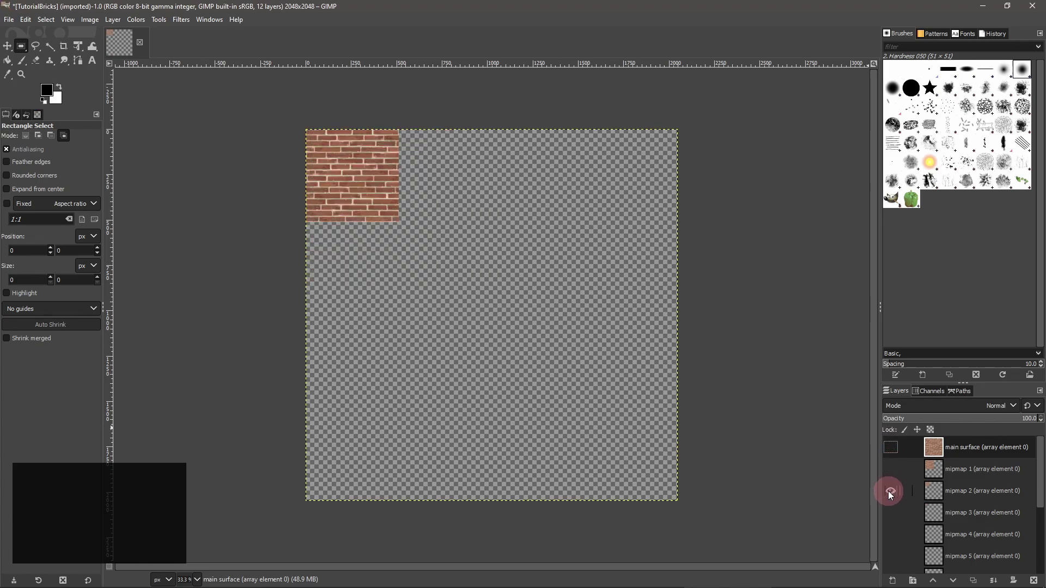
left_click(891, 491)
left_click(891, 512)
left_click(891, 512)
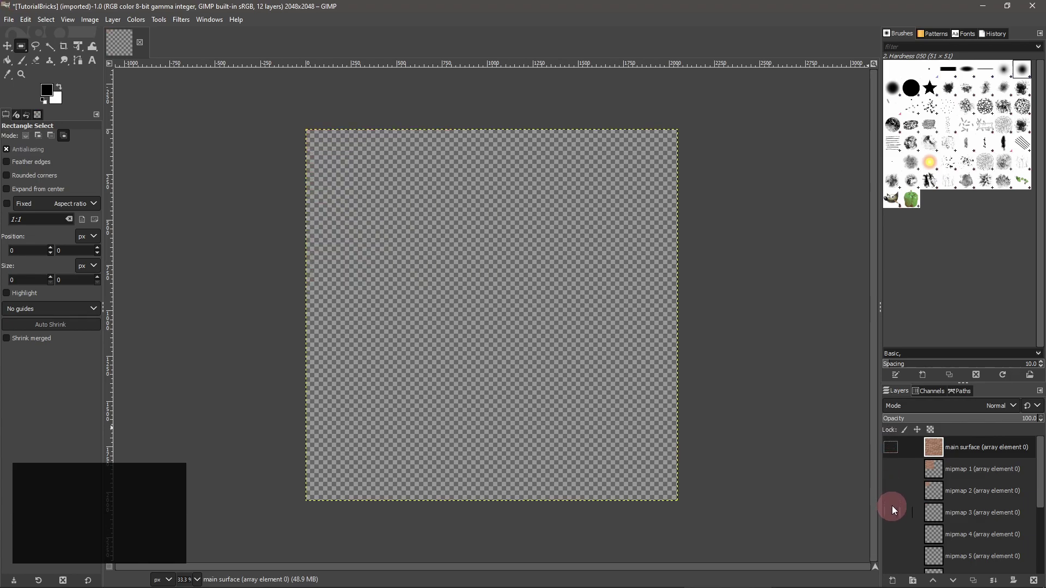
left_click(891, 447)
Shift the main surface layer's hue to green with Hue-Saturation.
left_click(135, 19)
left_click(169, 69)
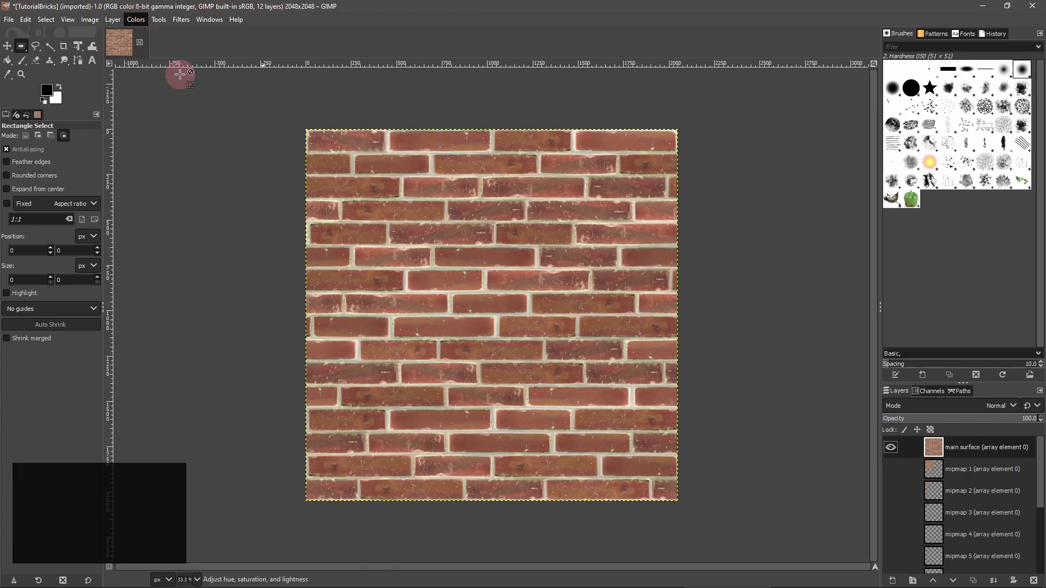
left_click(246, 210)
left_click(228, 298)
Show only mipmap 1 and shift its hue to purple.
left_click(891, 447)
left_click(891, 469)
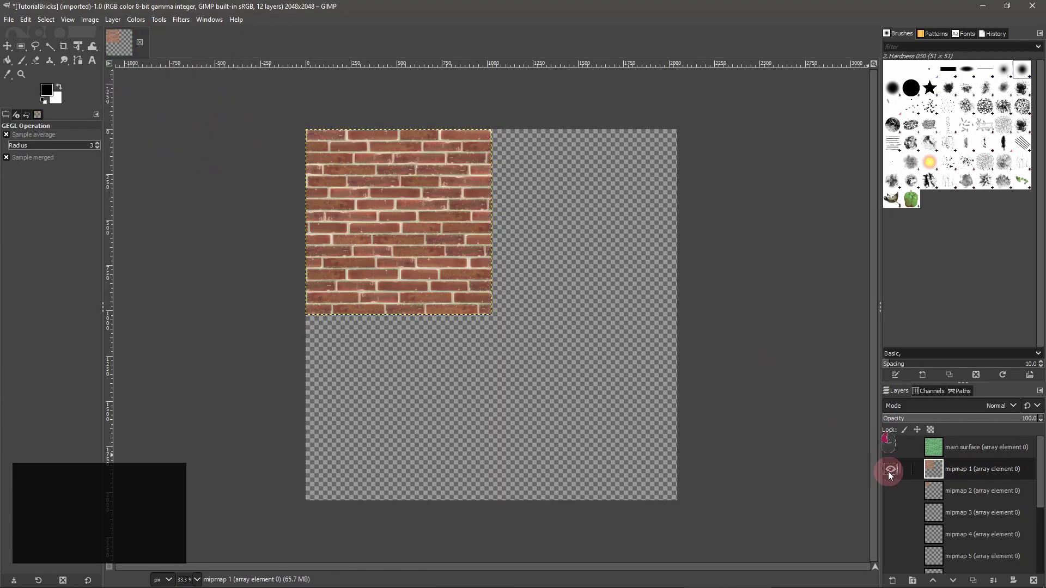
left_click(135, 19)
left_click(164, 72)
left_click(164, 212)
left_click(233, 299)
Show only mipmap 2 and shift its hue to yellow-green.
left_click(891, 469)
left_click(891, 491)
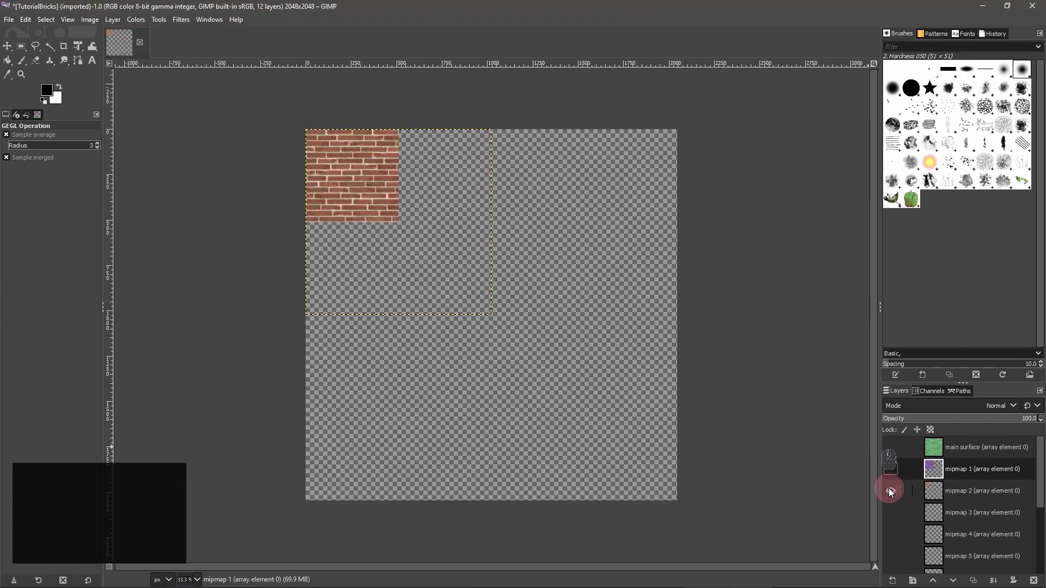
left_click(136, 19)
left_click(164, 72)
left_click(257, 211)
left_click(268, 206)
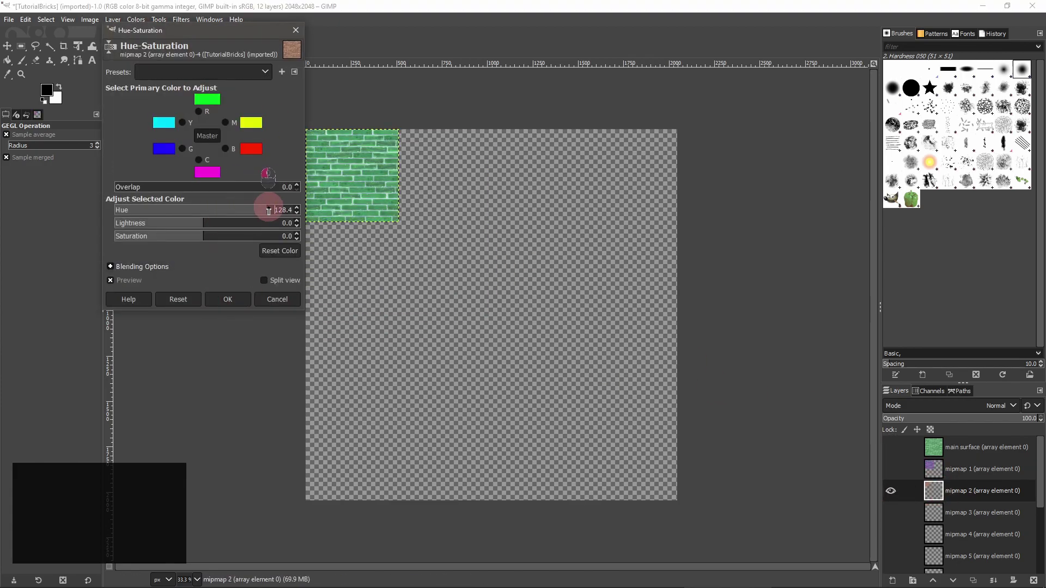
left_click(235, 305)
Export over TutorialBricks.dds, replacing the file, with Mipmaps set to Use existing mipmaps.
left_click(9, 20)
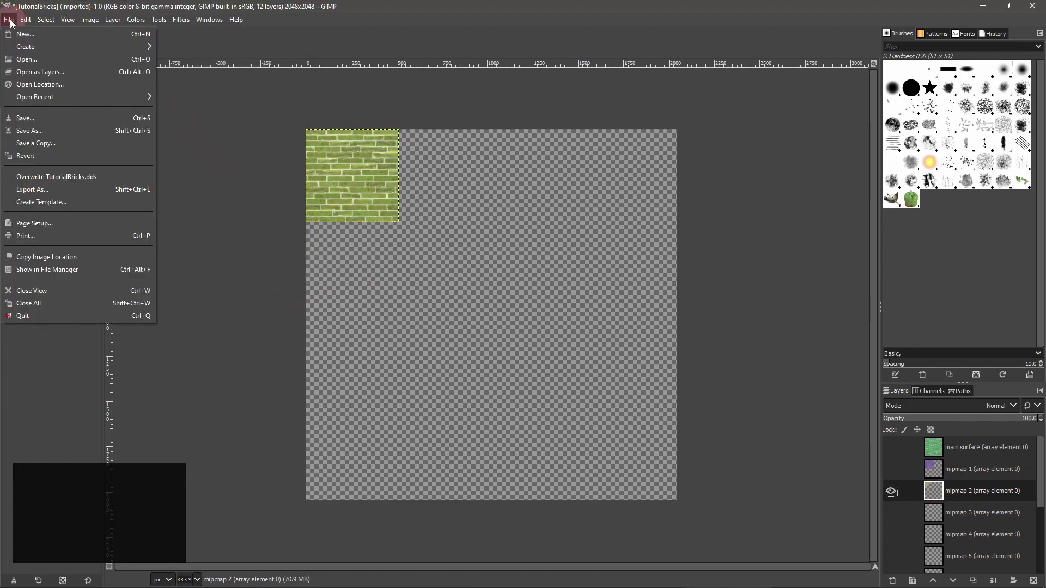
left_click(68, 193)
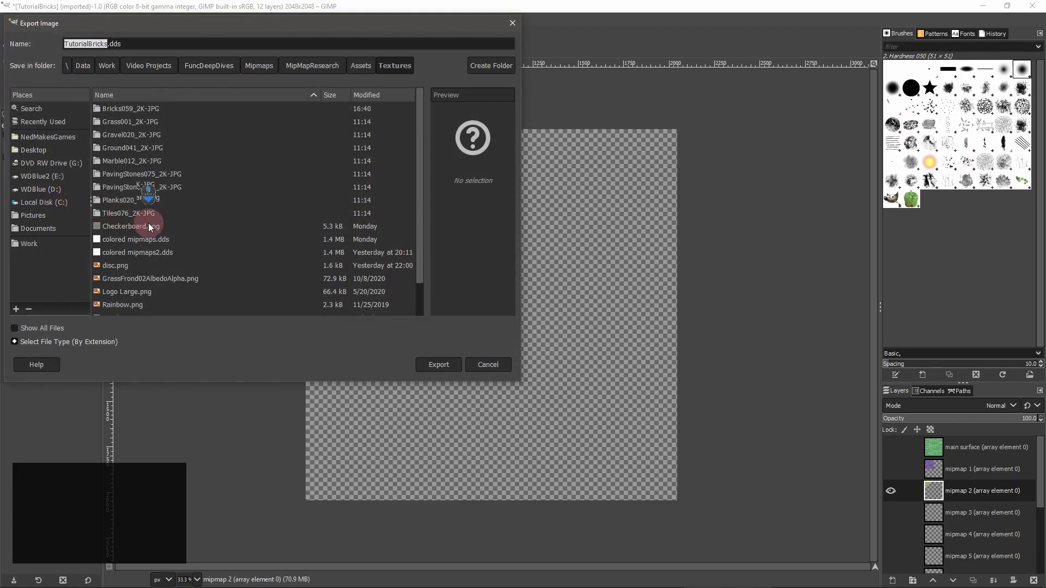
scroll(149, 245, "down", 1)
left_click(145, 309)
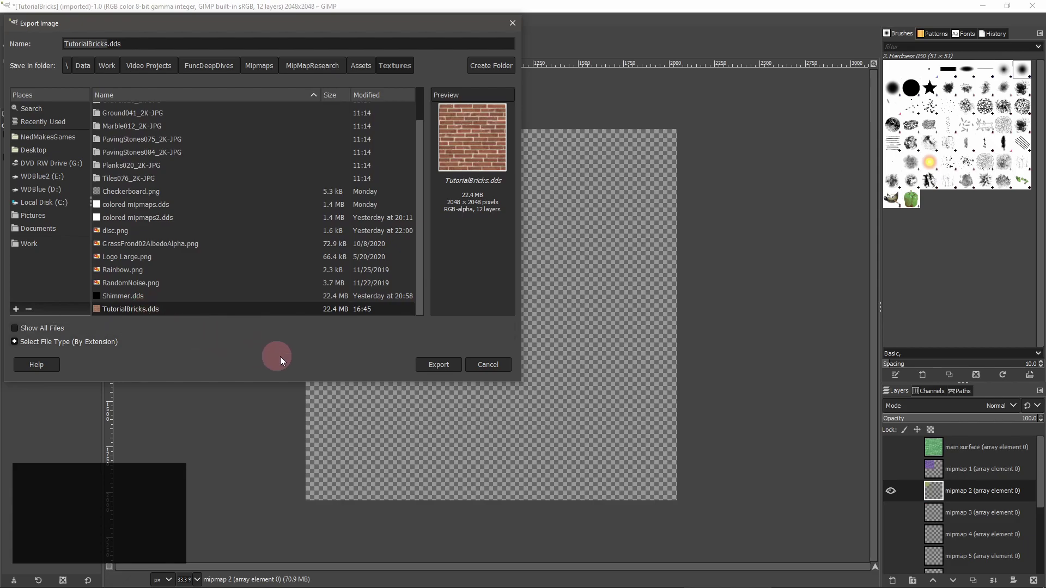
left_click(429, 365)
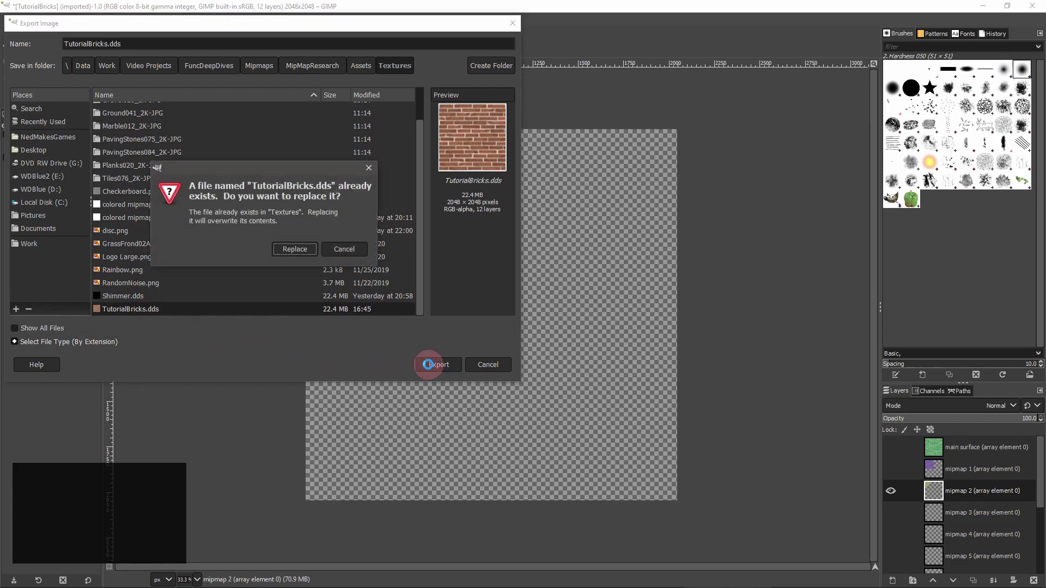
left_click(294, 250)
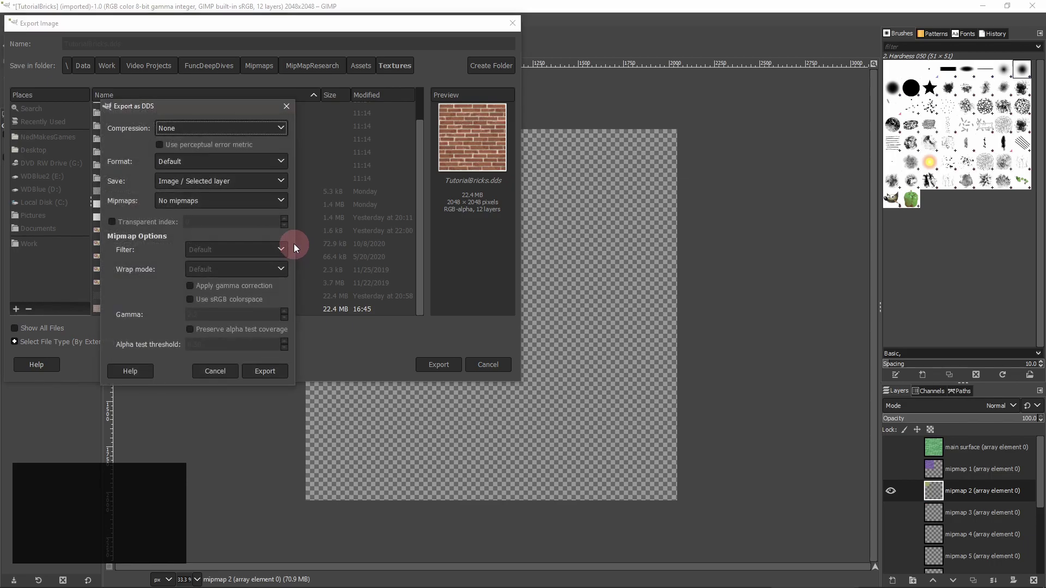
left_click(281, 201)
left_click(221, 241)
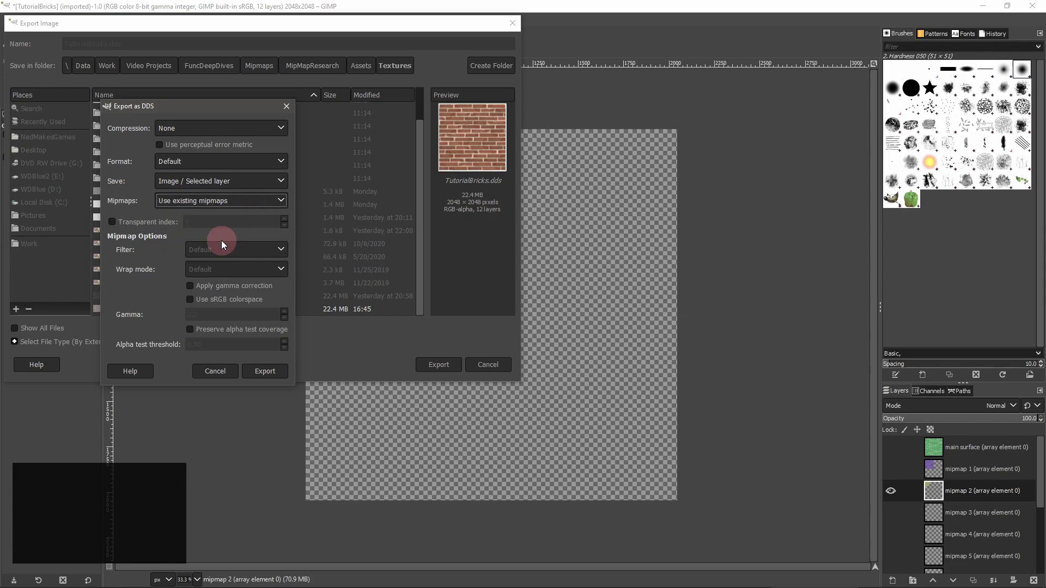
left_click(268, 371)
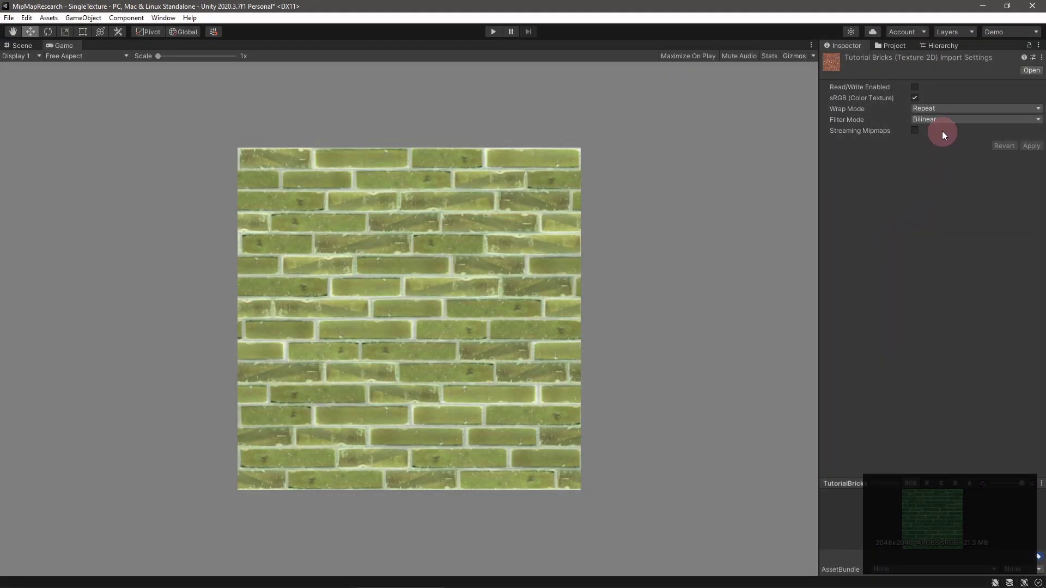
Switch the TutorialBricks texture's Filter Mode to Trilinear and apply the import settings.
left_click(948, 120)
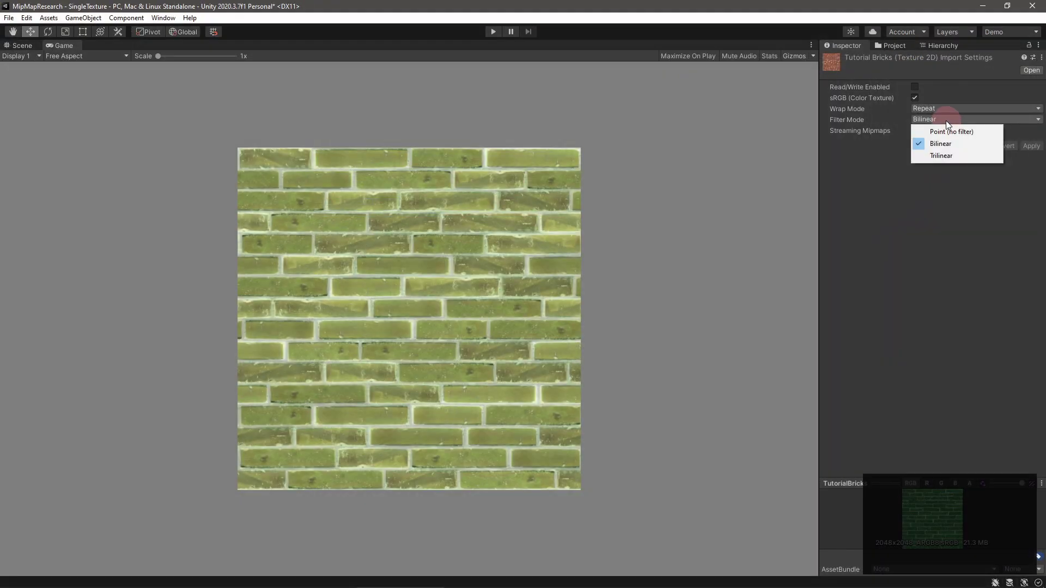
left_click(944, 157)
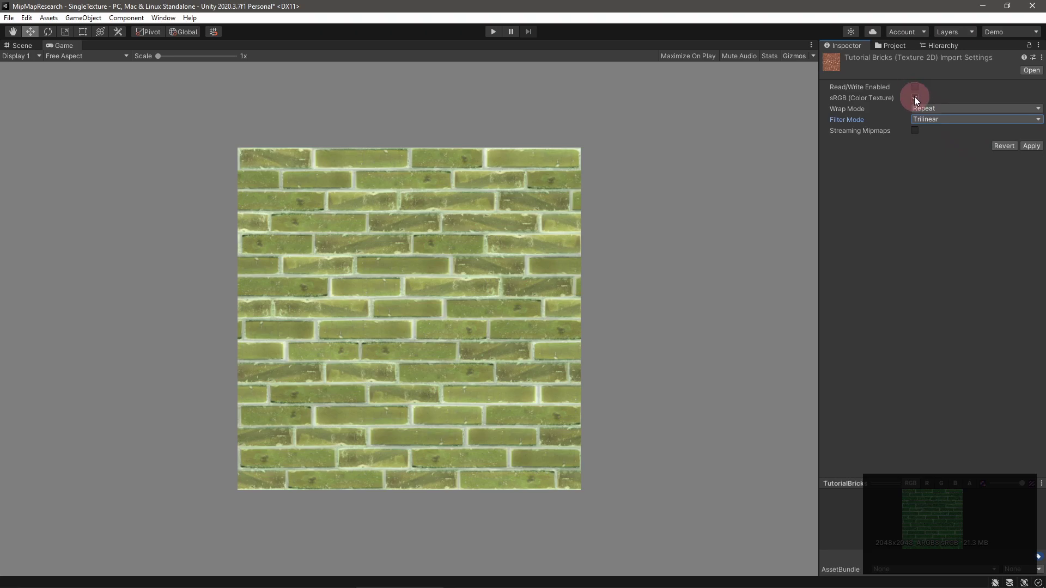
left_click(1031, 146)
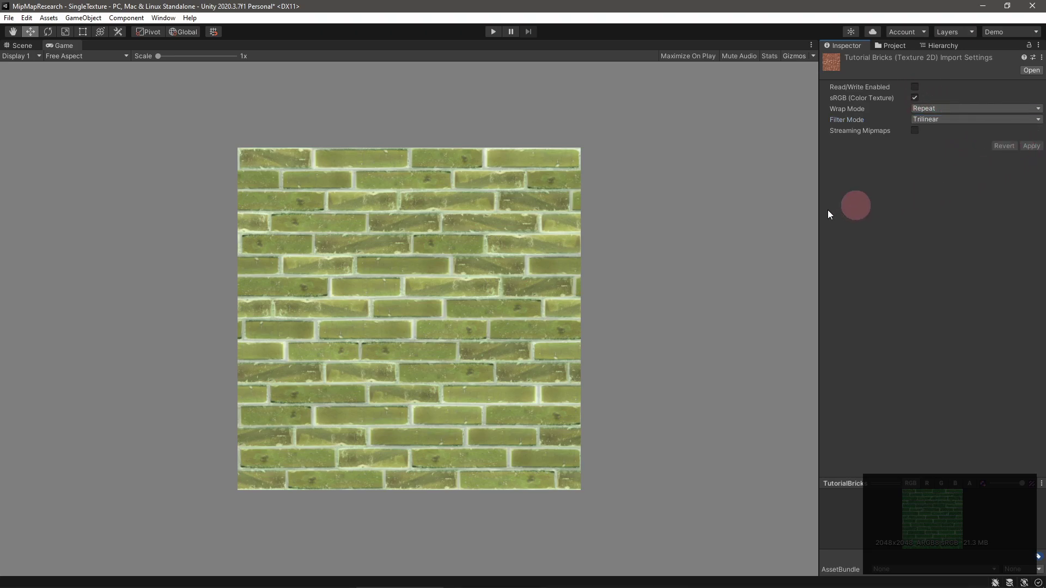
Play the scene and scroll the Game view to watch brick colours change between mip levels.
key("ctrl+p")
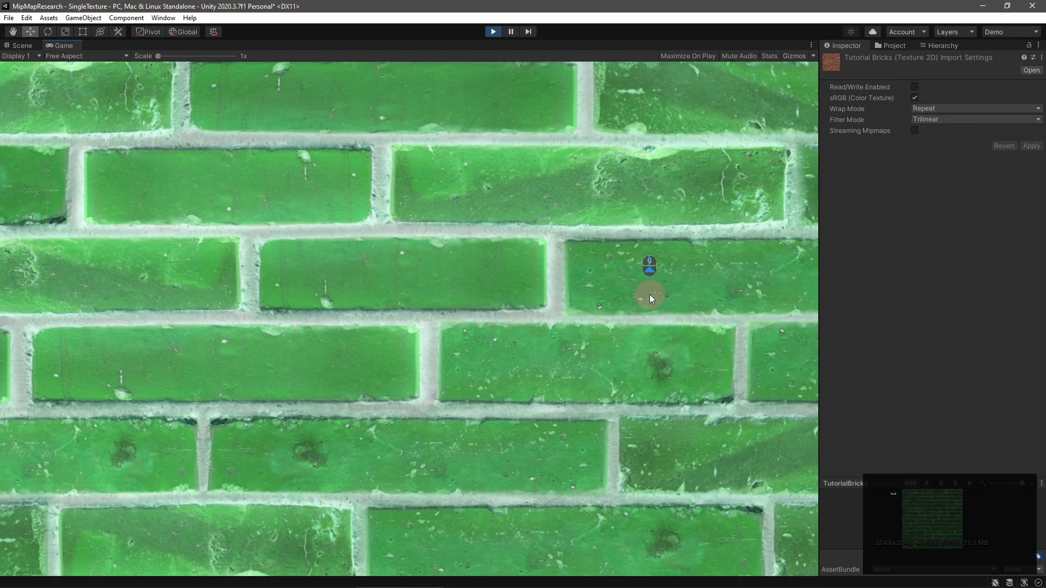
scroll(649, 294, "down", 10)
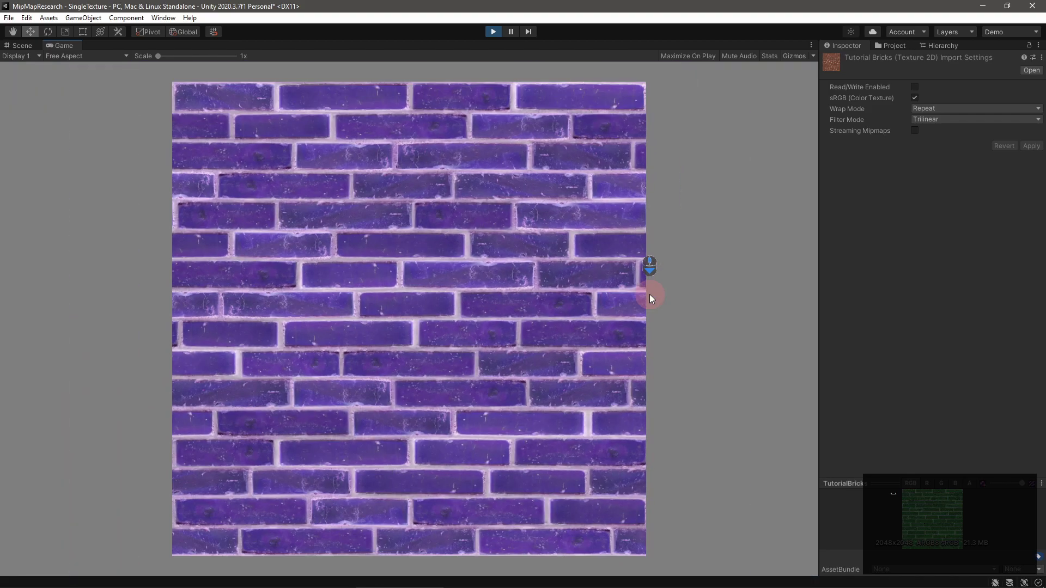
scroll(649, 295, "down", 5)
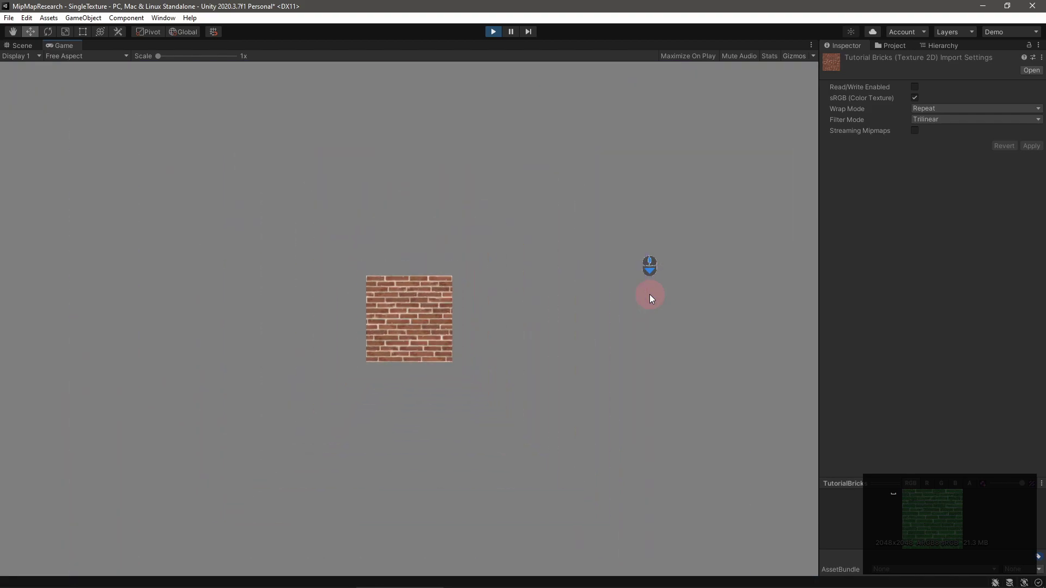
scroll(649, 297, "up", 10)
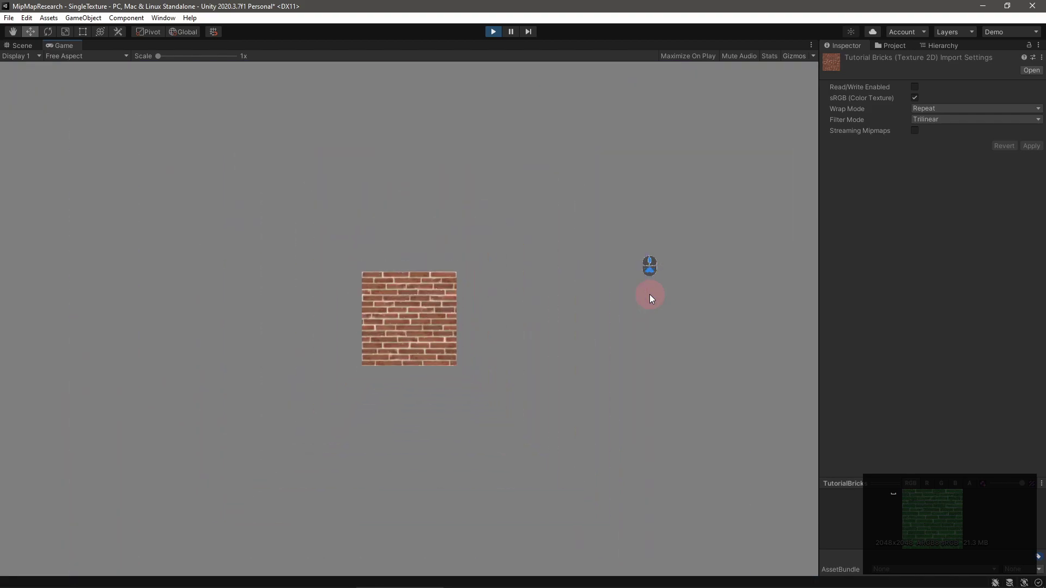
scroll(649, 297, "up", 3)
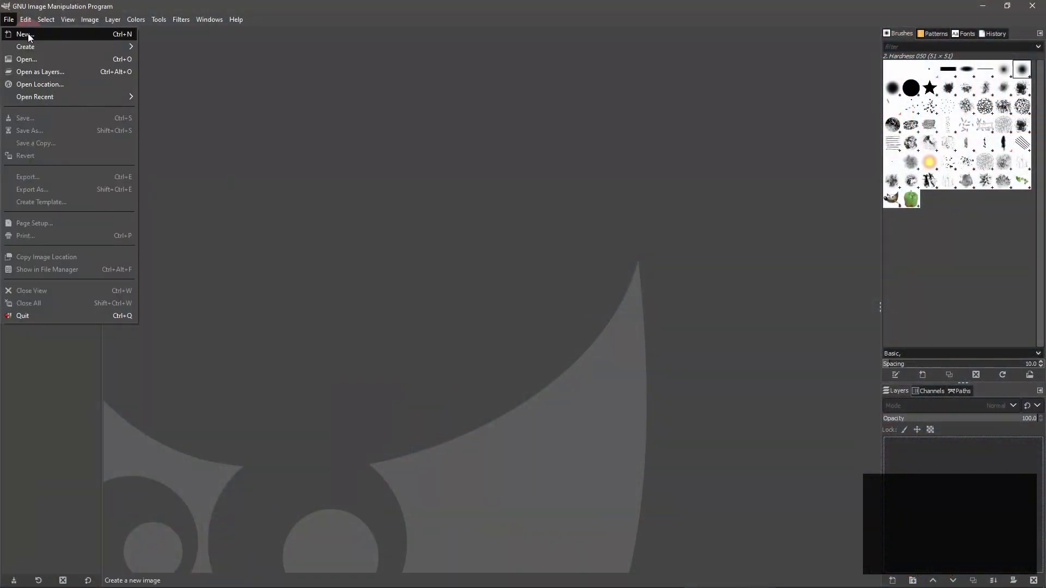
Create a new 1024×1024 image in GIMP and fill the whole canvas with black.
left_click(30, 32)
type("1024")
key("Tab")
type("1024")
left_click(498, 295)
key("ctrl+a")
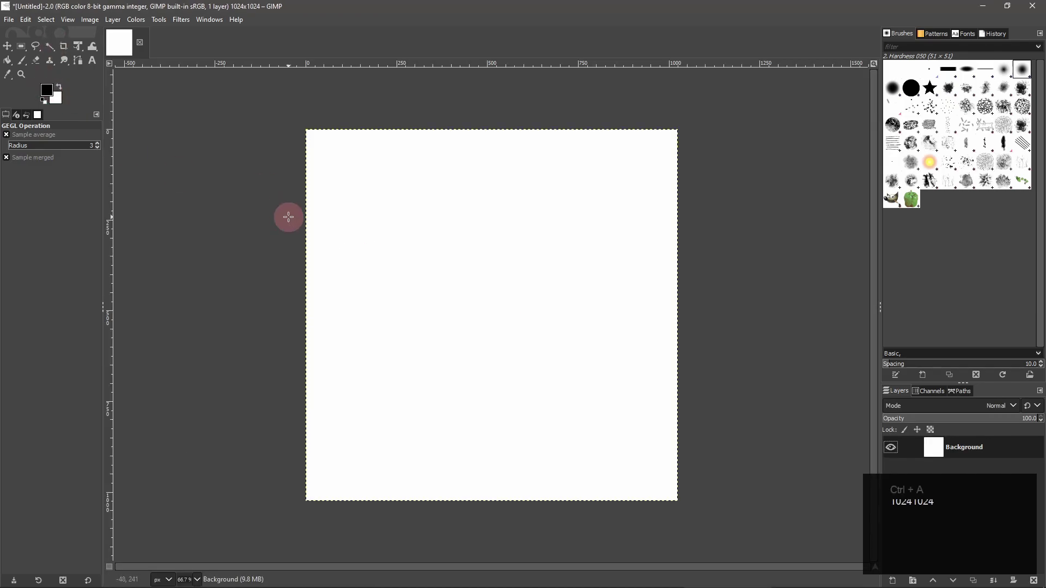
left_click(25, 19)
left_click(33, 214)
Export the black image as black.png.
left_click(9, 19)
left_click(33, 189)
triple_click(105, 43)
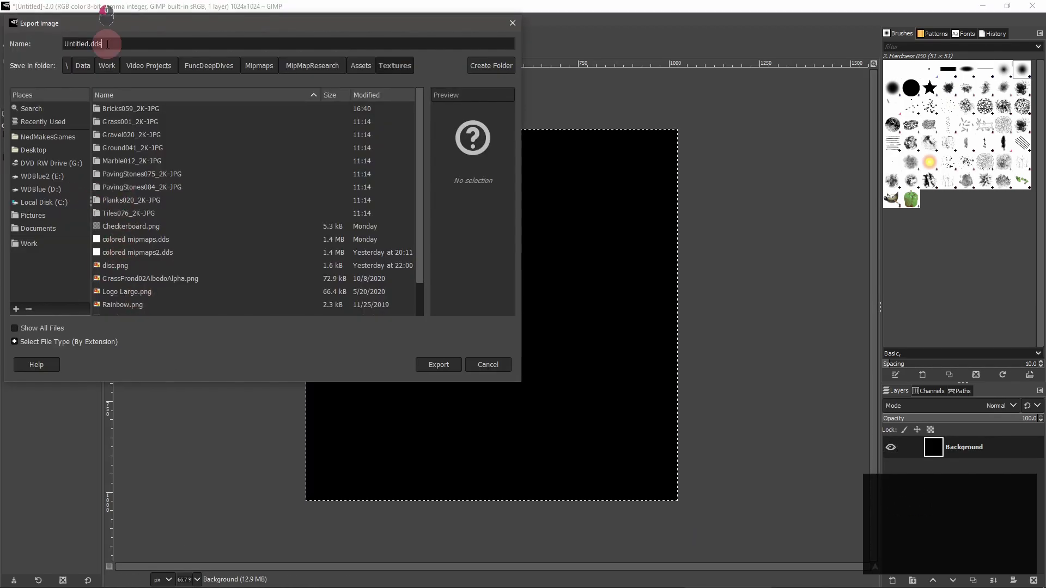
type("black.png")
left_click(438, 364)
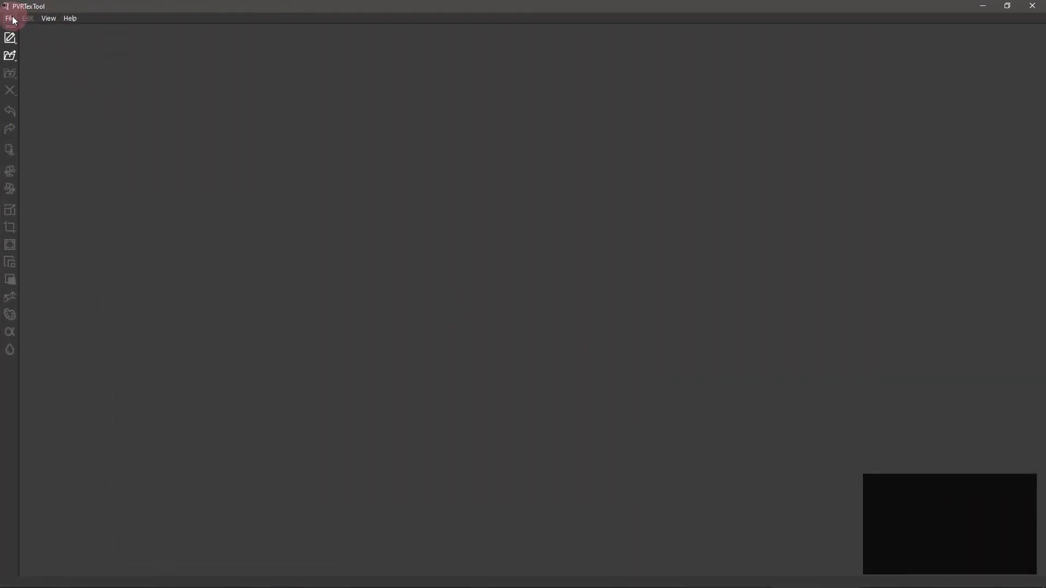
Load black.png from the Textures folder into PVRTexTool and generate its mipmaps.
left_click(8, 16)
left_click(220, 40)
left_click(243, 172)
left_click(431, 288)
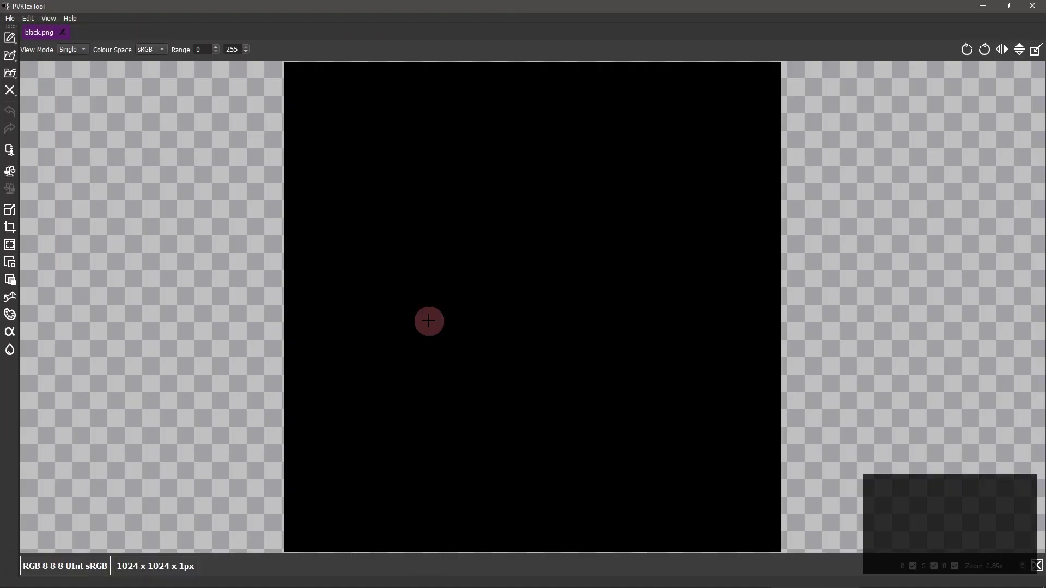
left_click(10, 262)
left_click(109, 176)
Encode the texture with mipmaps as OpenGL ES 3 RGBA 8888.
left_click(162, 75)
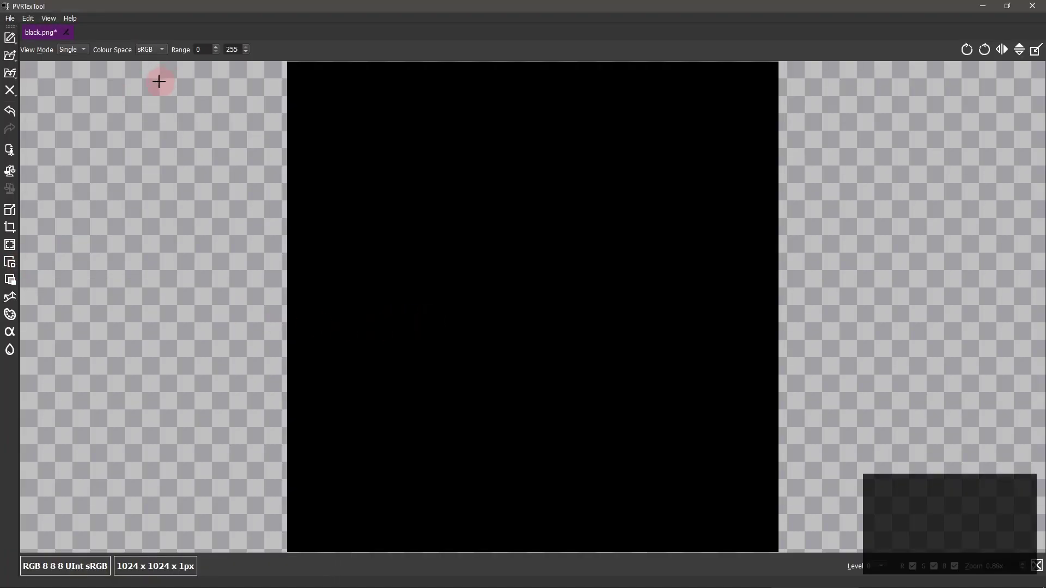
left_click(10, 149)
left_click(384, 186)
left_click(390, 227)
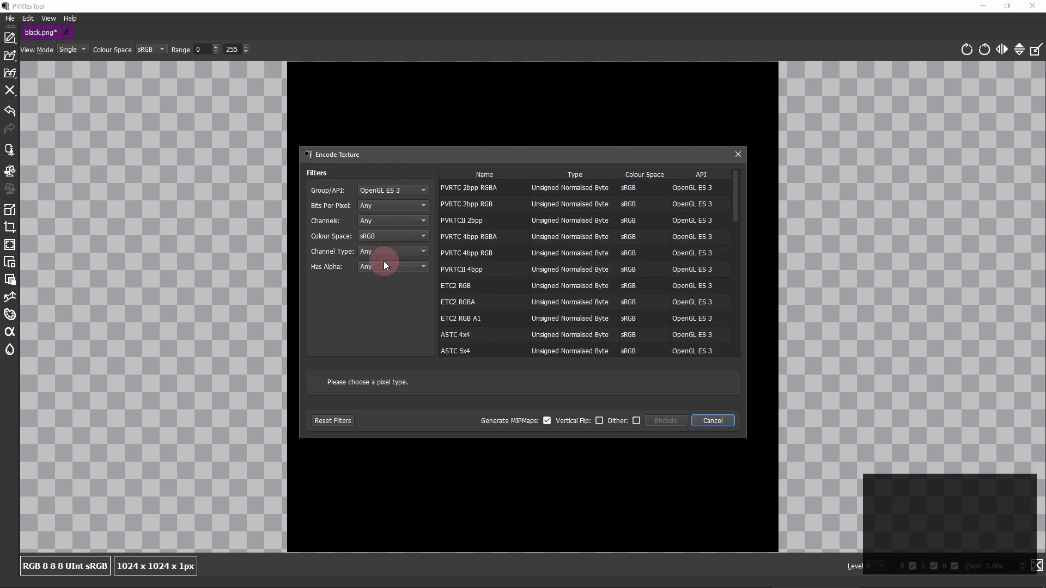
left_click_drag(736, 202, 736, 327)
left_click(629, 331)
left_click(665, 421)
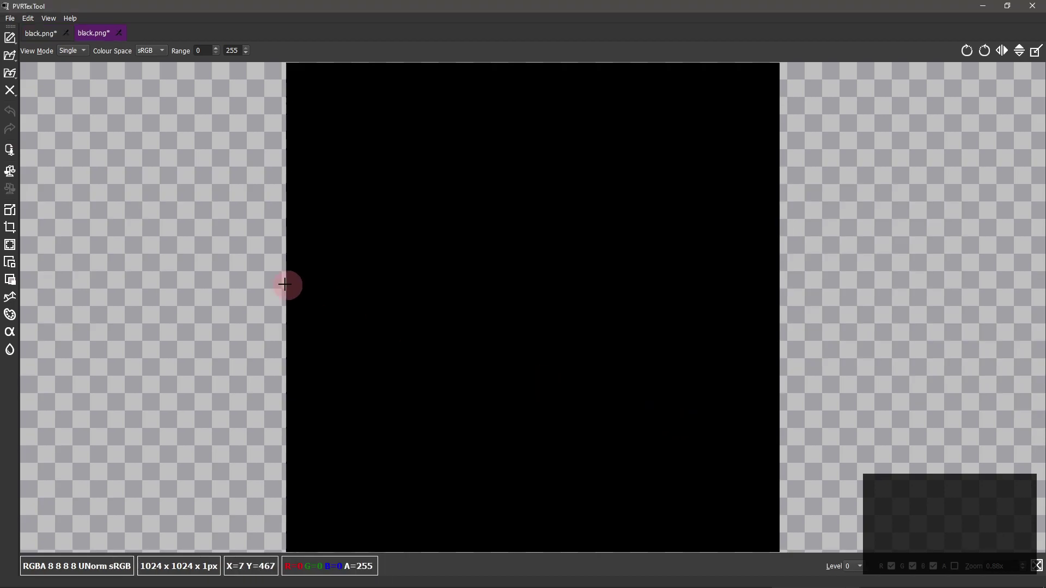
Begin saving the texture as a DDS file in the Textures folder.
left_click(10, 19)
left_click(32, 142)
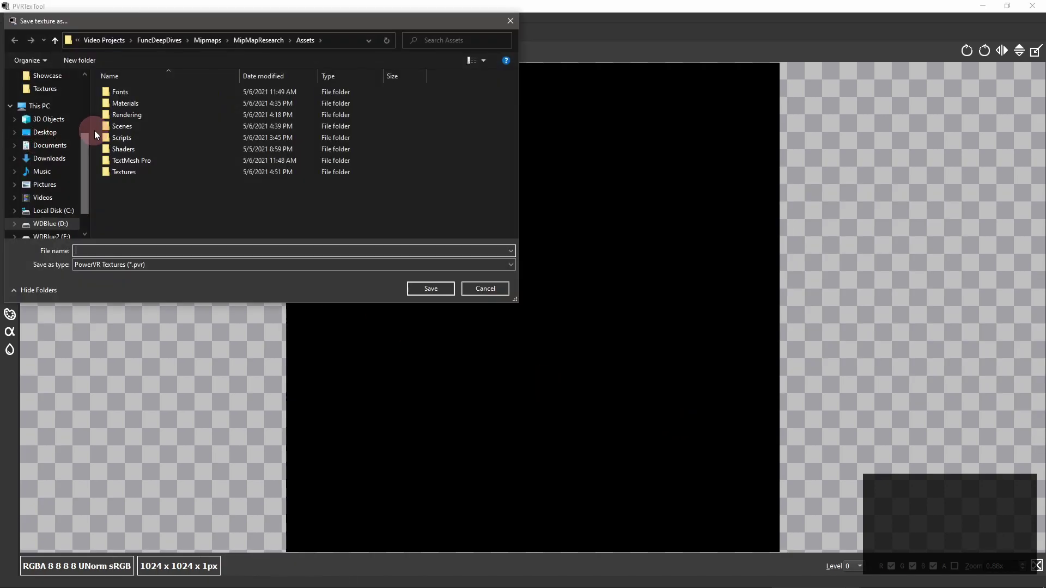
double_click(182, 172)
left_click(125, 264)
left_click(110, 305)
left_click(95, 251)
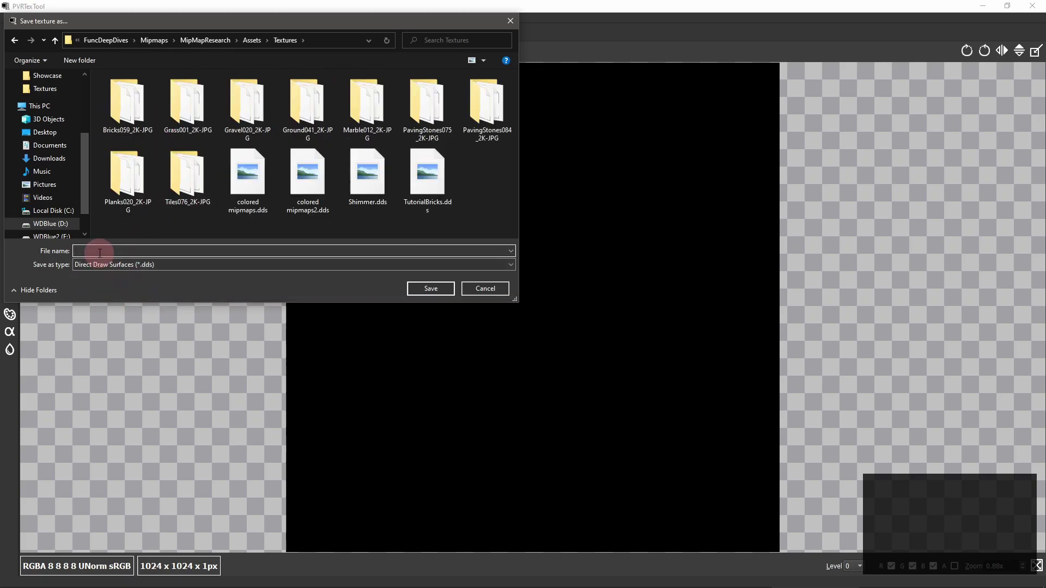
Save as TutorialShimmer.dds, then open it in GIMP with mipmaps loaded as layers.
type("TutorialShimmer")
left_click(417, 292)
key("alt+Tab")
left_click(9, 16)
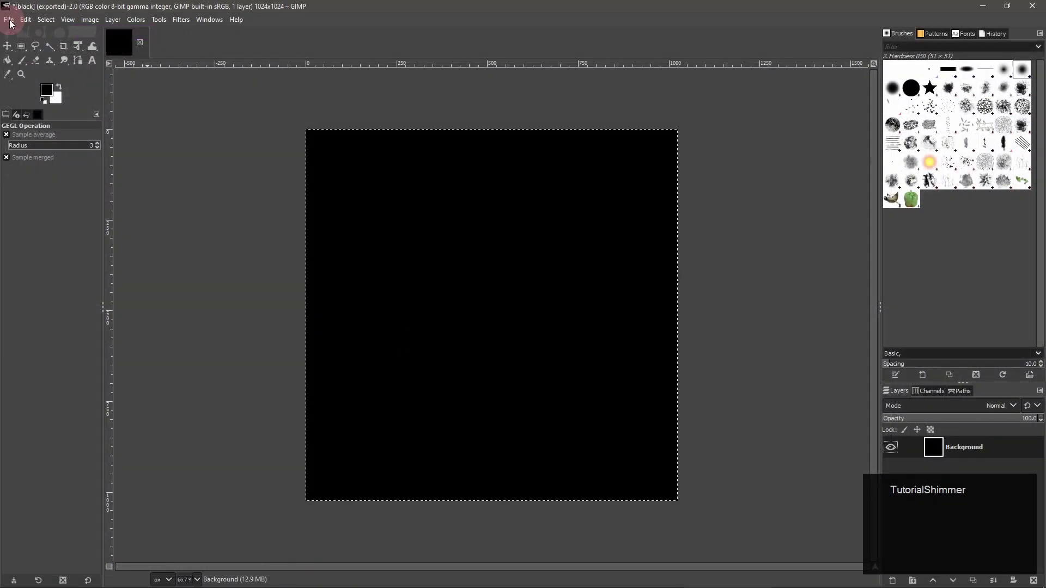
left_click(45, 56)
left_click(168, 294)
left_click(437, 350)
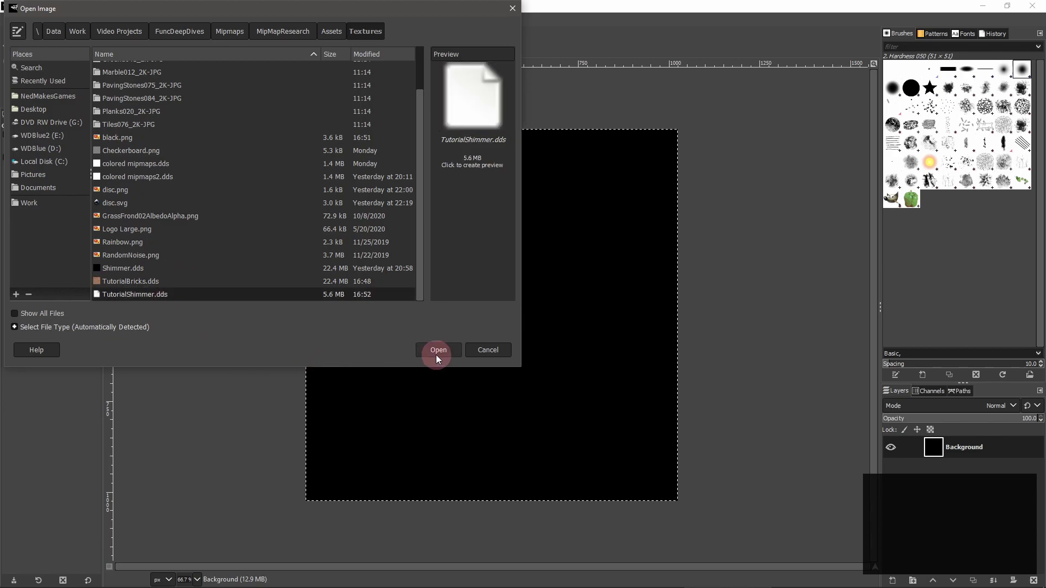
left_click(302, 192)
Show only the mipmap 1 layer and fill it with tileable Solid Noise.
left_click(890, 447)
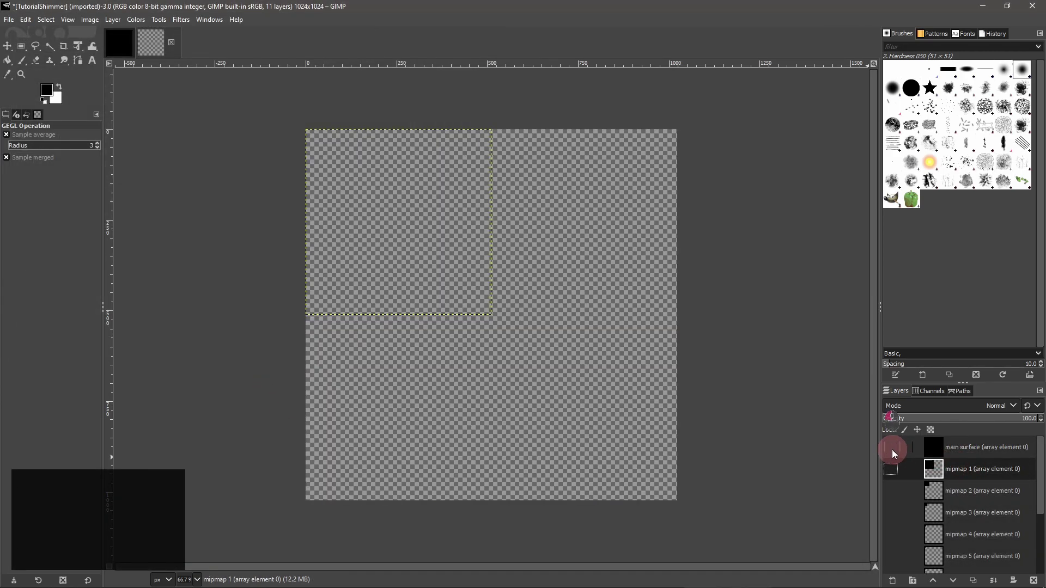
left_click(890, 469)
left_click(181, 19)
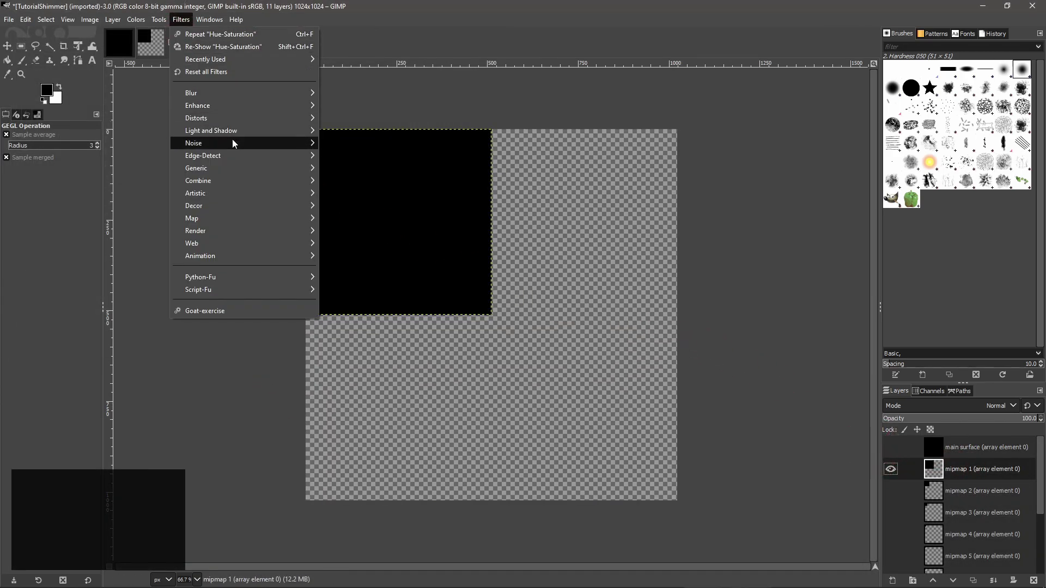
mouse_move(270, 233)
mouse_move(357, 244)
left_click(467, 289)
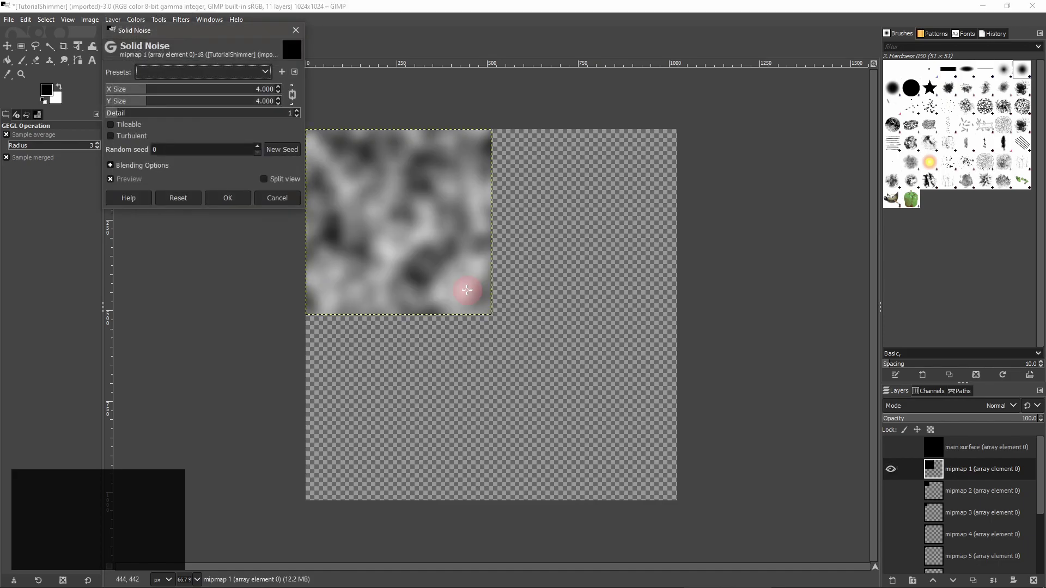
left_click(129, 125)
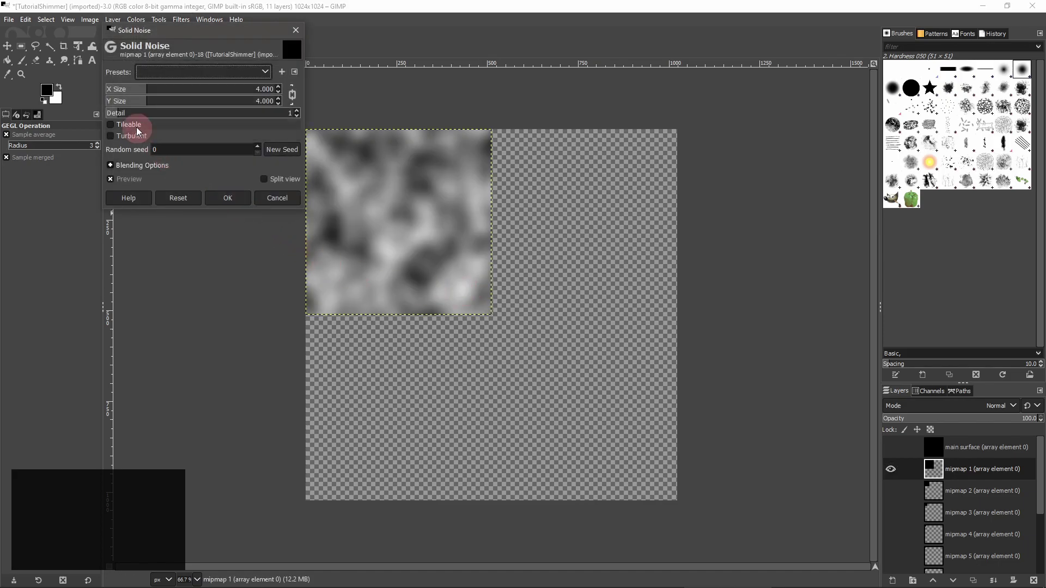
left_click(230, 199)
Apply the same tileable Solid Noise to the mipmap 2 and mipmap 3 layers.
left_click(891, 469)
left_click(891, 491)
left_click(181, 19)
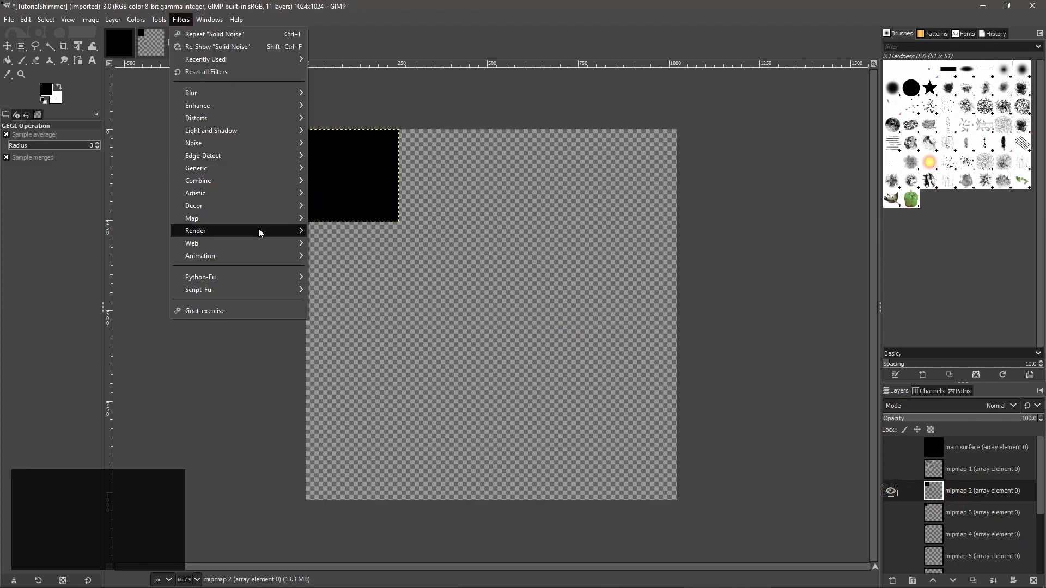
left_click(467, 289)
left_click(228, 198)
left_click(890, 491)
left_click(890, 512)
left_click(181, 19)
left_click(467, 289)
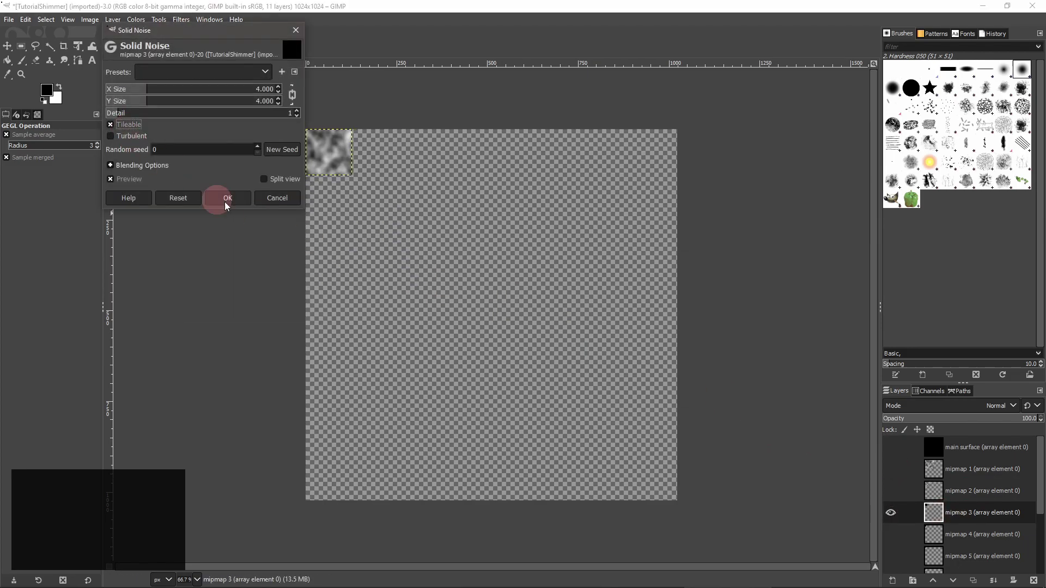
left_click(218, 199)
left_click(891, 513)
Darken mipmap 1 with Levels by lowering output white and raising input black.
left_click(891, 468)
left_click(136, 19)
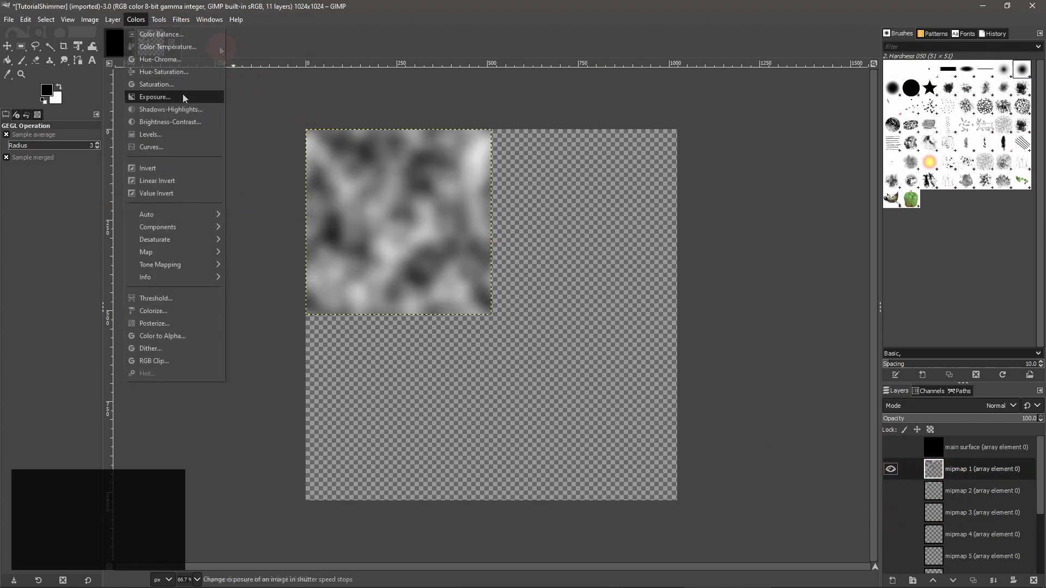
left_click(182, 94)
mouse_move(93, 173)
left_mouse_down()
mouse_move(125, 172)
mouse_move(90, 173)
left_mouse_up()
left_click_drag(268, 177, 157, 177)
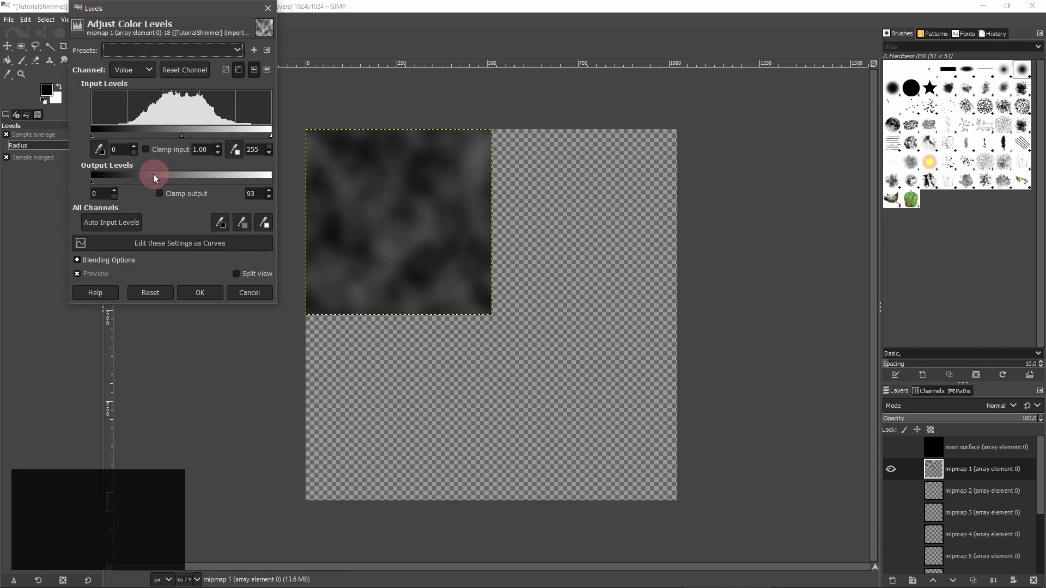
left_click_drag(92, 135, 146, 134)
left_click(201, 292)
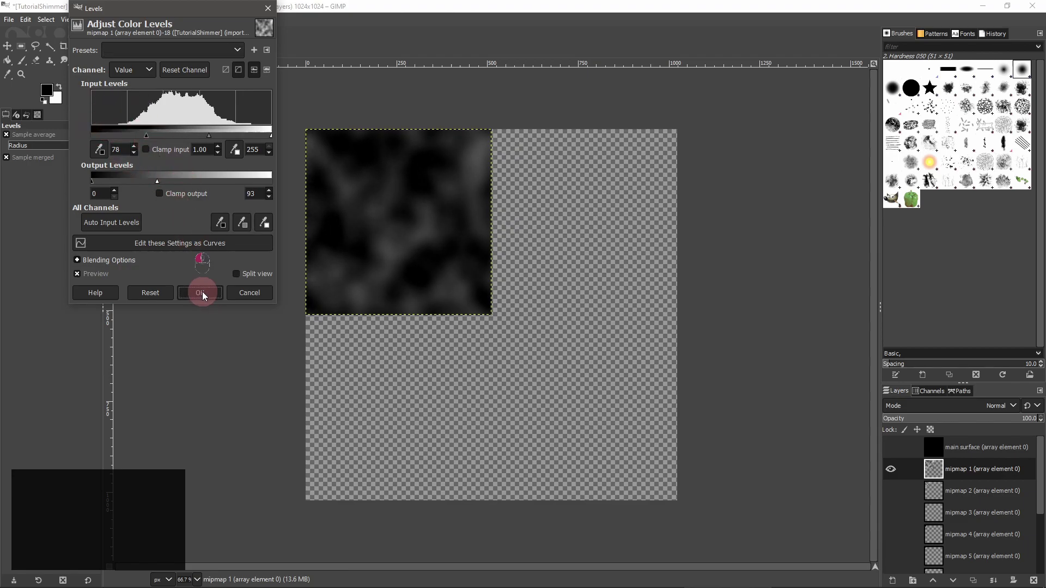
Darken mipmap 3 with Levels by raising its input black point.
left_click(890, 490, "shift")
left_click(890, 512, "shift")
left_click(128, 19)
left_click(157, 133)
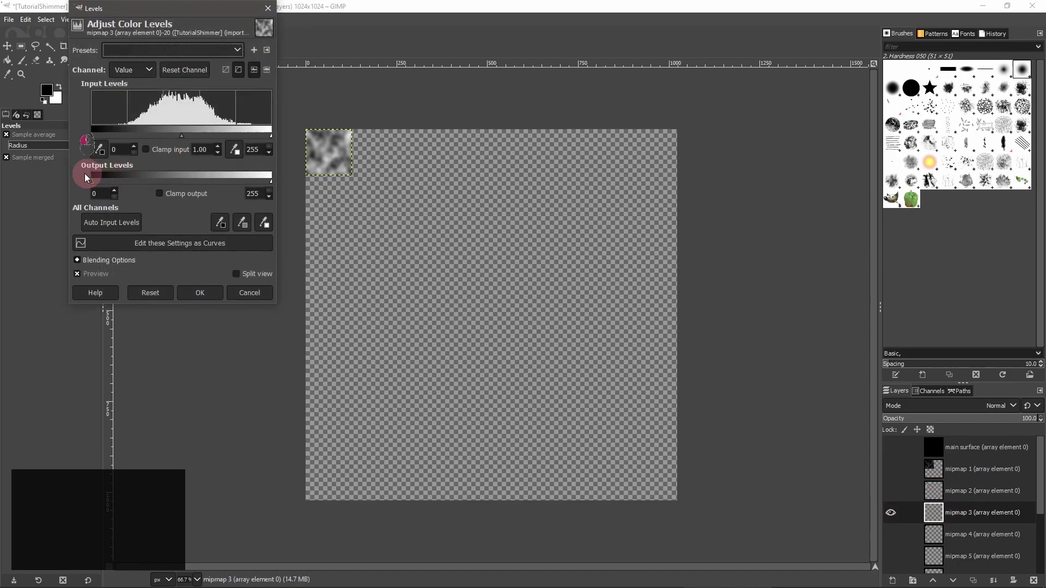
left_click_drag(92, 135, 150, 131)
left_click(200, 293)
Toggle layer visibility to check the main surface and each mipmap layer.
left_click(891, 447, "shift")
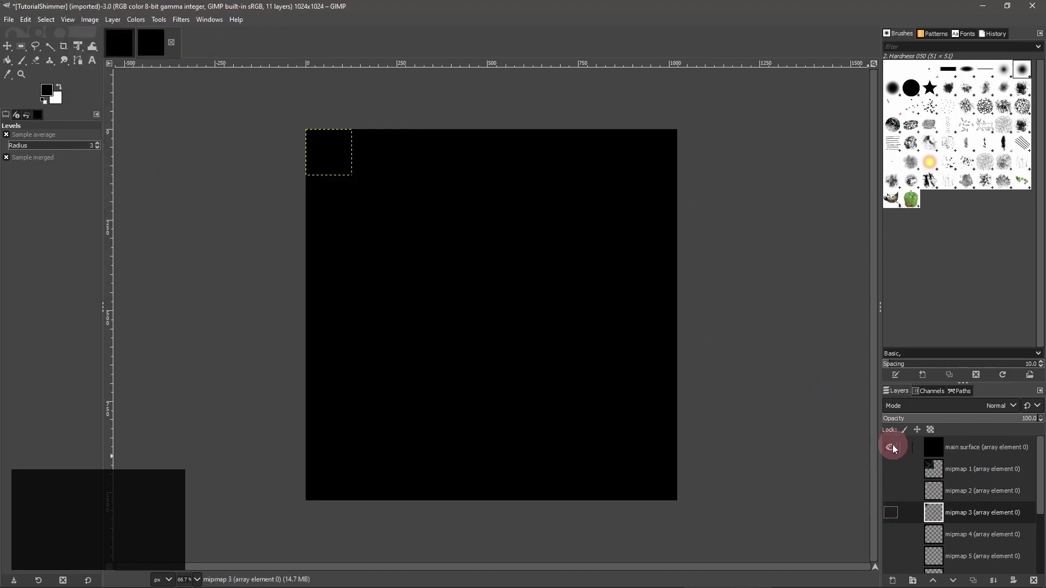
left_click(893, 470, "shift")
left_click(891, 491, "shift")
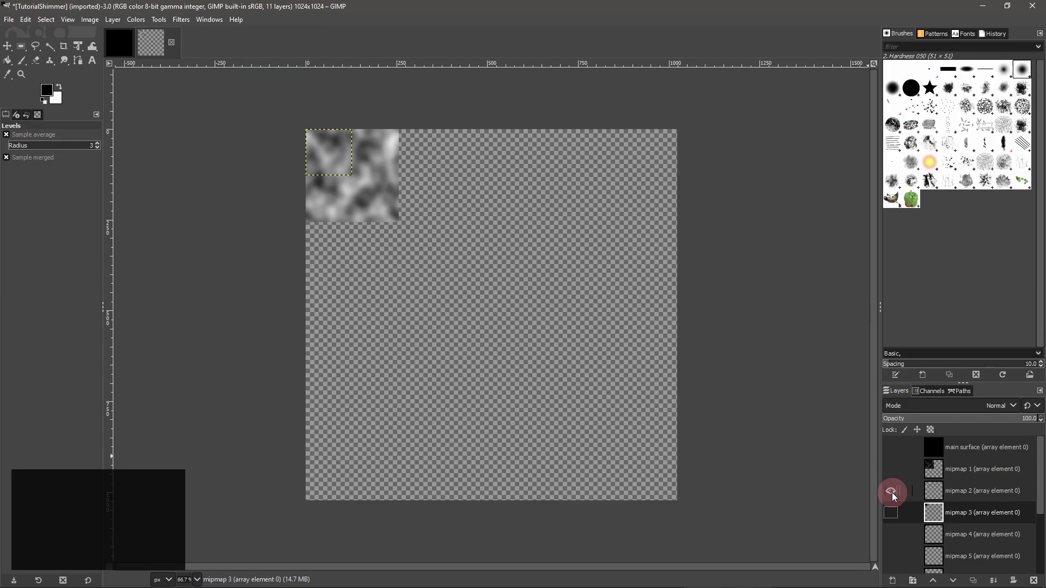
left_click(891, 492)
left_click(890, 513)
left_click(890, 513)
Export over TutorialShimmer.dds, replacing the file and using the existing mipmaps.
left_click(9, 19)
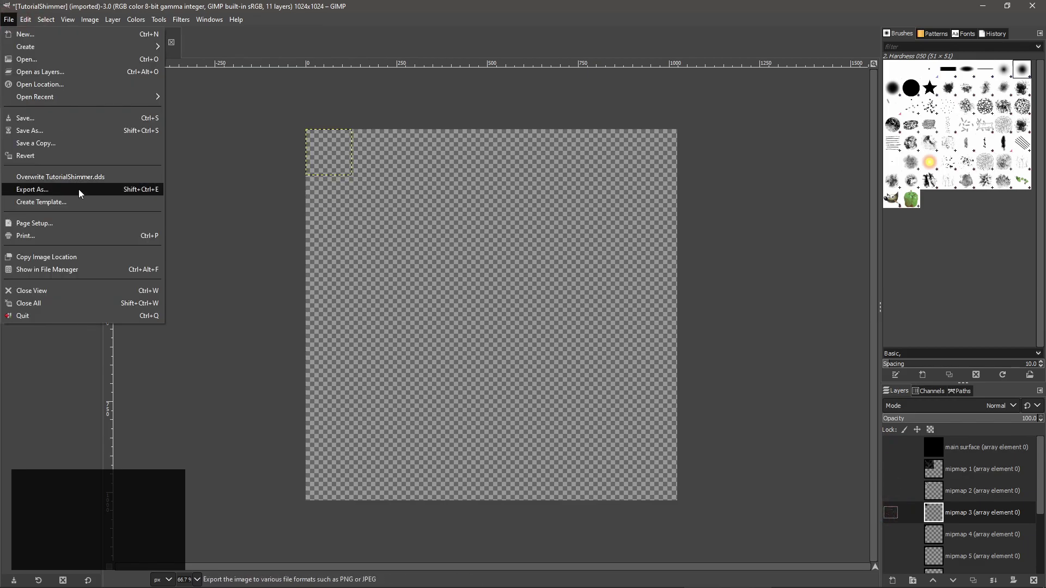
left_click(79, 194)
left_click(438, 364)
left_click(302, 252)
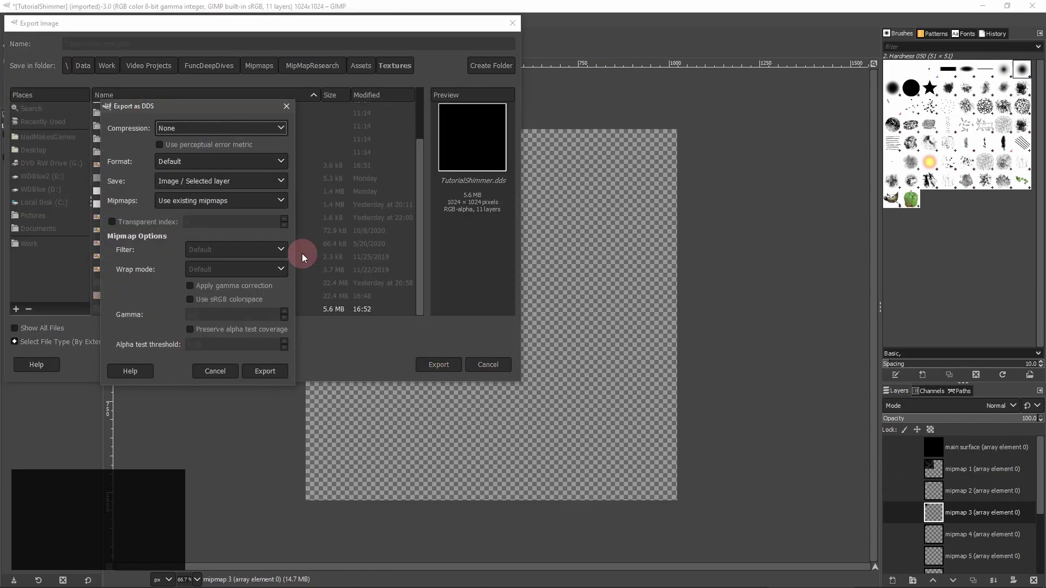
left_click(220, 200)
left_click(220, 243)
left_click(264, 371)
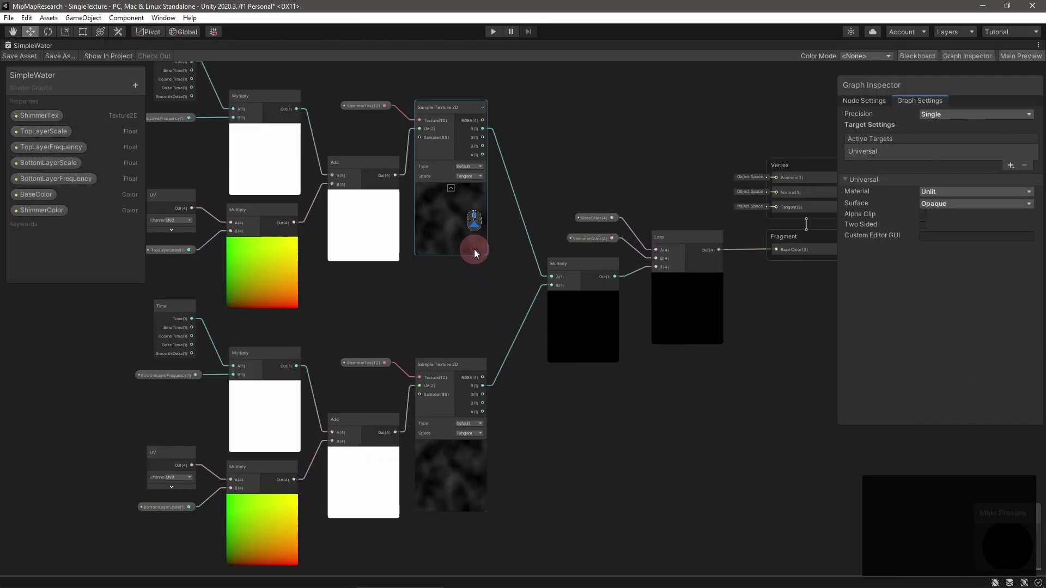
scroll(474, 250, "up", 3)
scroll(471, 387, "up", 2)
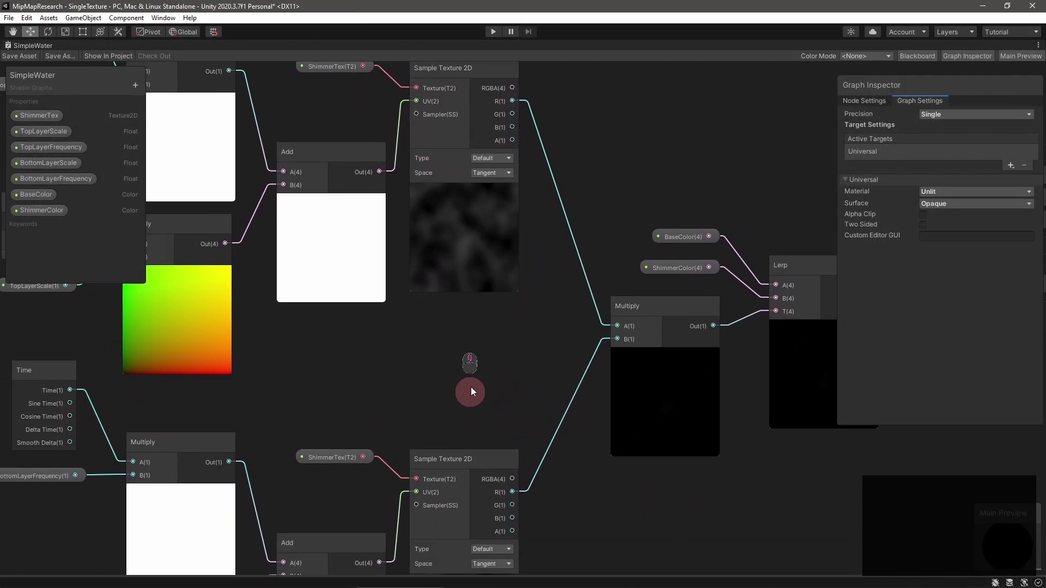
middle_click_drag(471, 387, 465, 257)
middle_click_drag(387, 250, 315, 165)
left_click(280, 211)
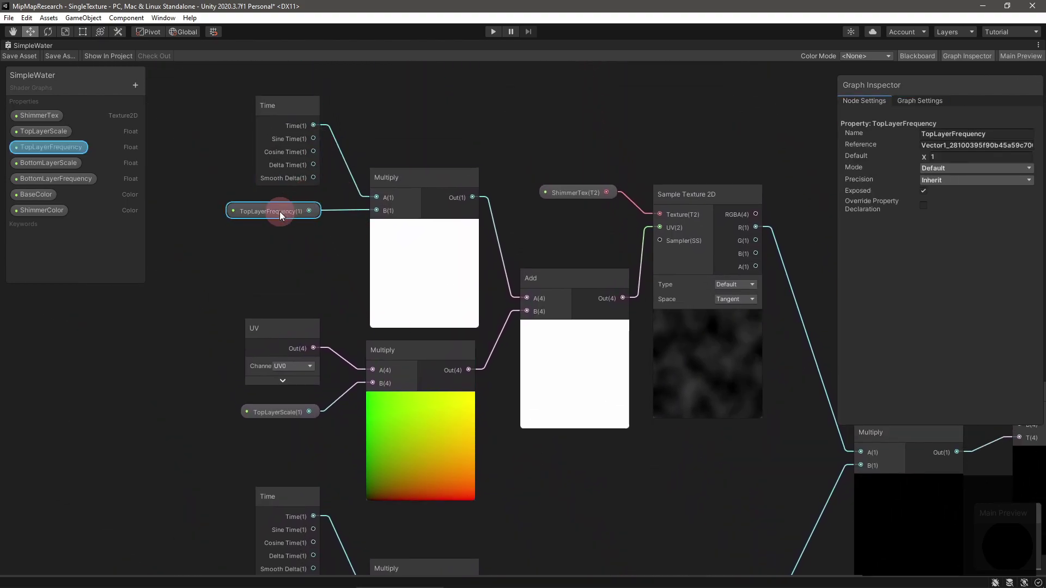
left_click(291, 413)
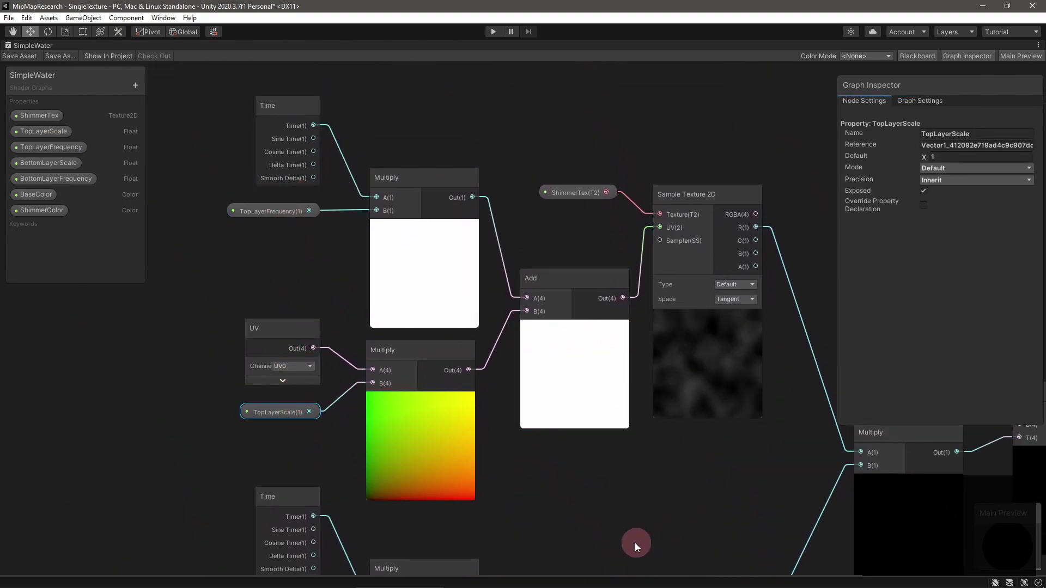
middle_click_drag(635, 542, 626, 158)
left_click(289, 219)
left_click(311, 424)
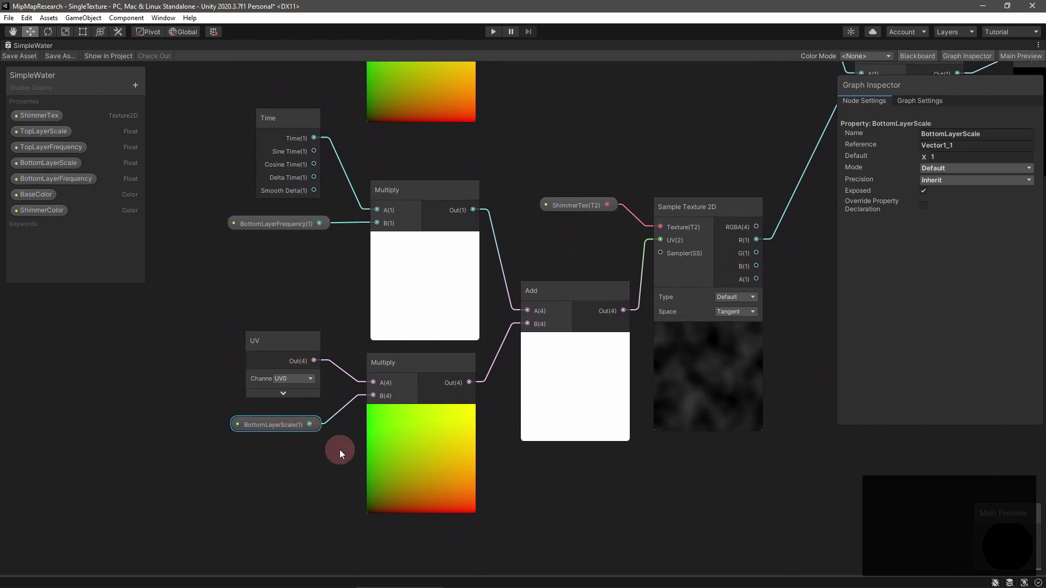
scroll(605, 488, "down", 3)
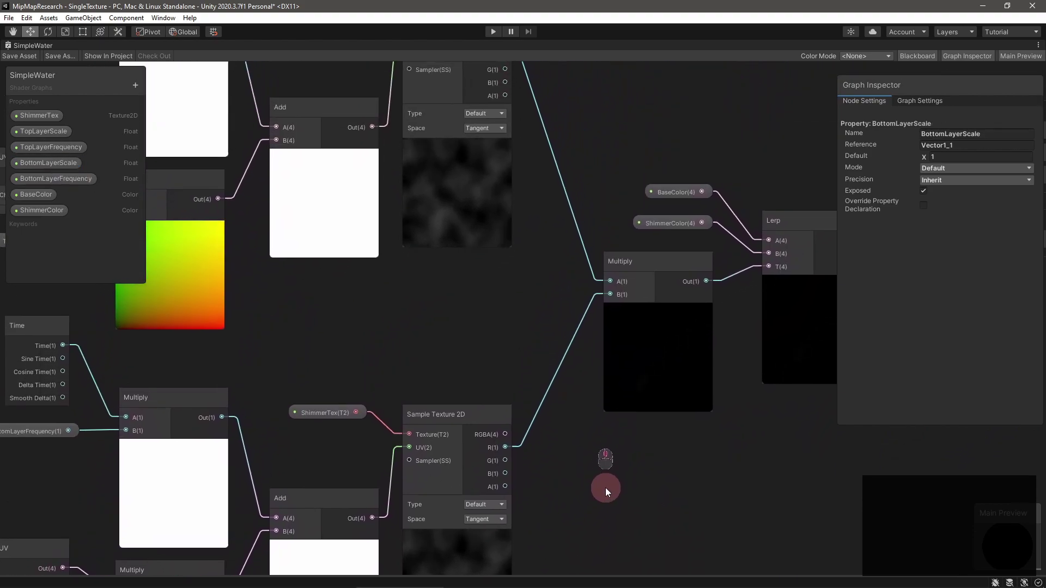
middle_click_drag(548, 424, 427, 380)
scroll(485, 355, "up", 3)
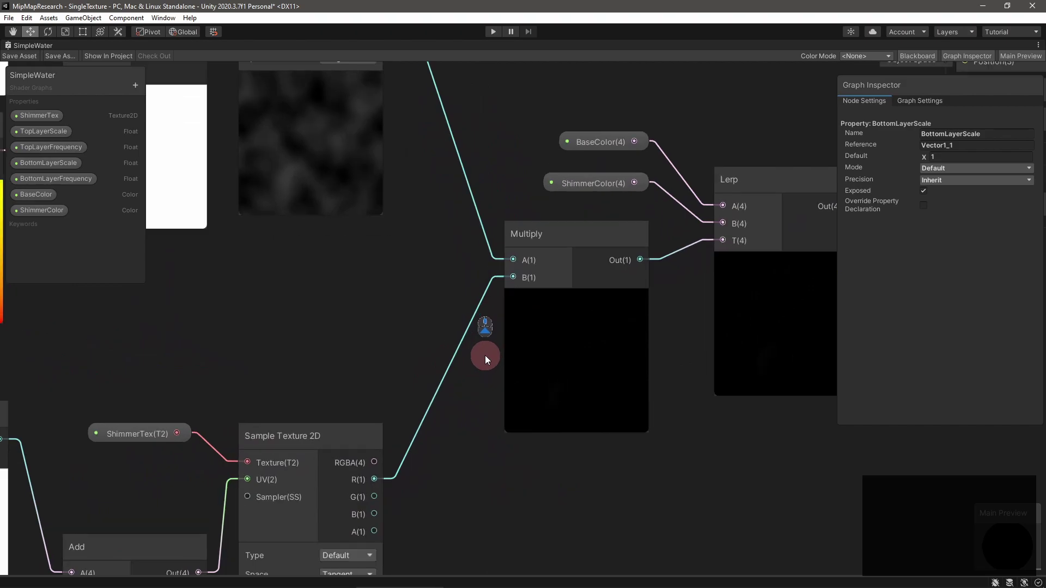
middle_click_drag(612, 410, 414, 469)
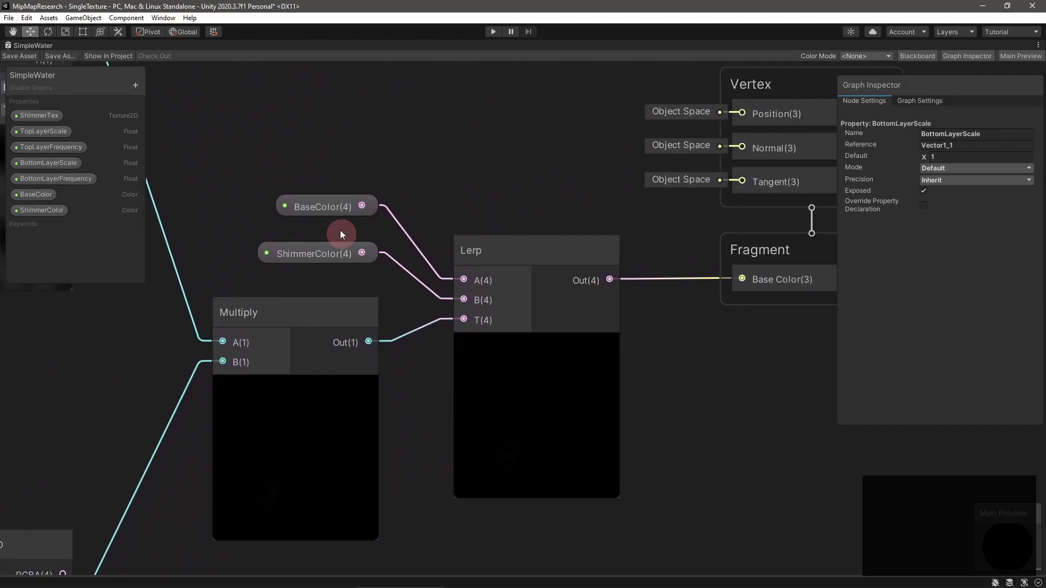
left_click(332, 209)
left_click(332, 255)
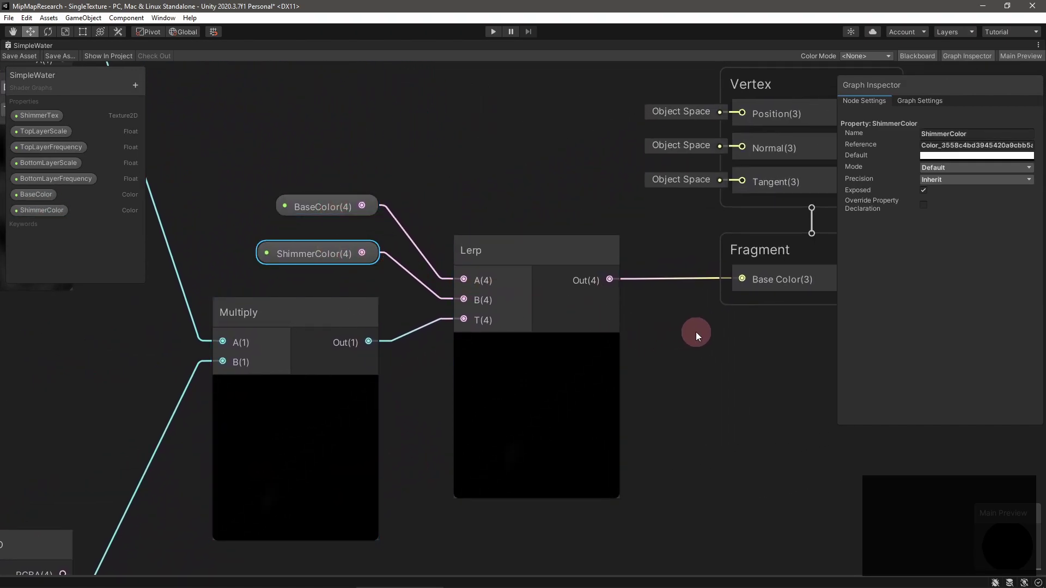
Adjust the WaterDemo material's BottomLayerScale and TopLayerScale values in the Inspector.
middle_click_drag(695, 332, 465, 368)
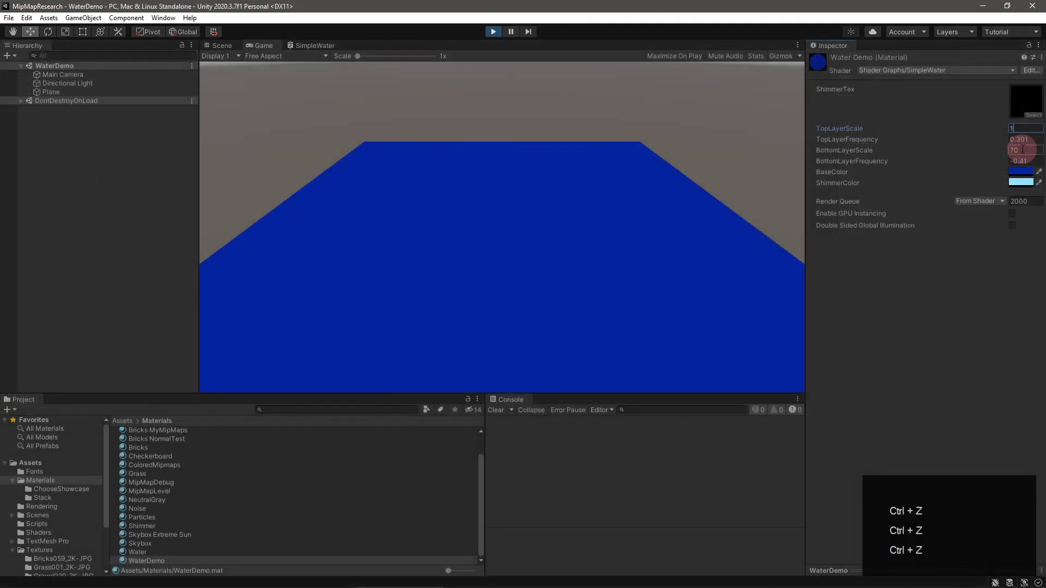
type("11")
left_click(946, 301)
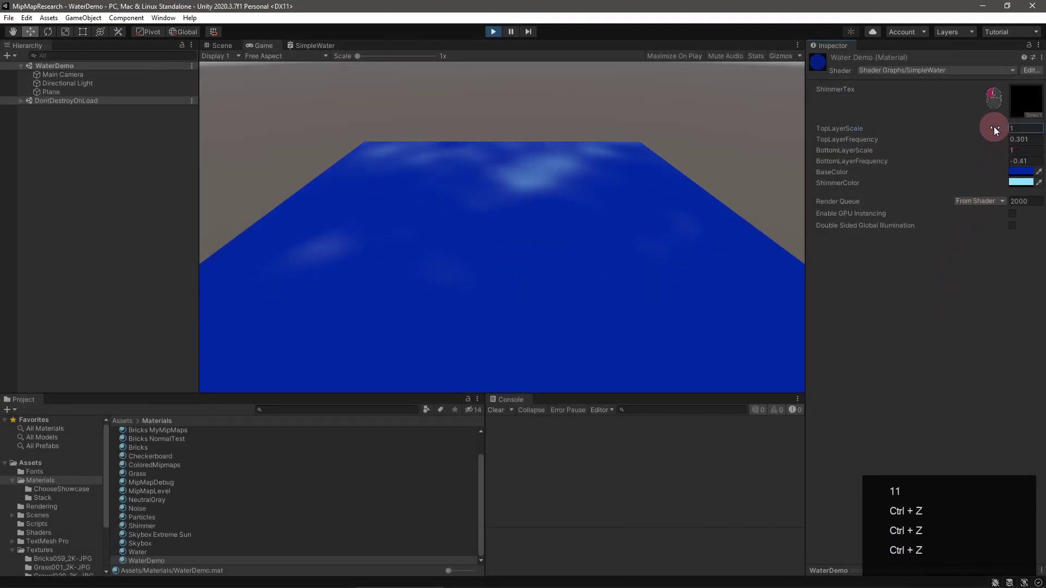
left_click_drag(997, 126, 1009, 149)
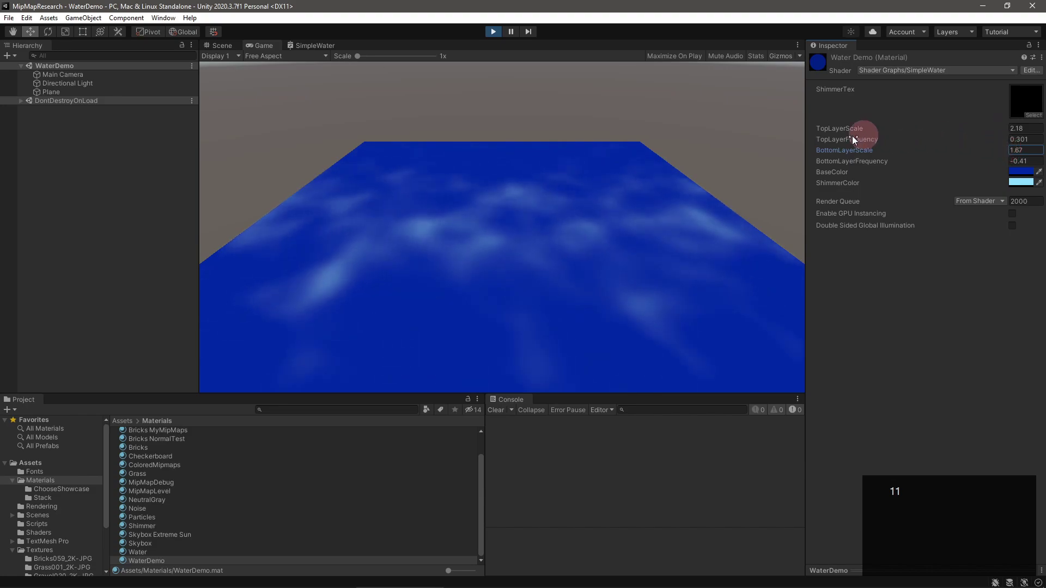
left_click(896, 338)
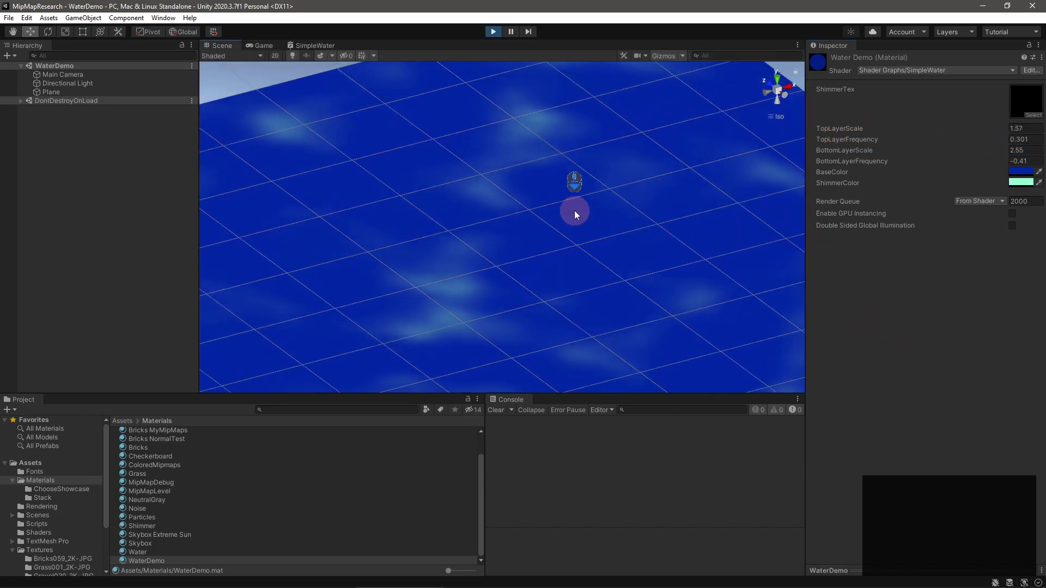
Orbit and zoom the Scene view to inspect the shimmer on the water plane.
left_click_drag(574, 211, 408, 217, "alt")
scroll(497, 224, "down", 5)
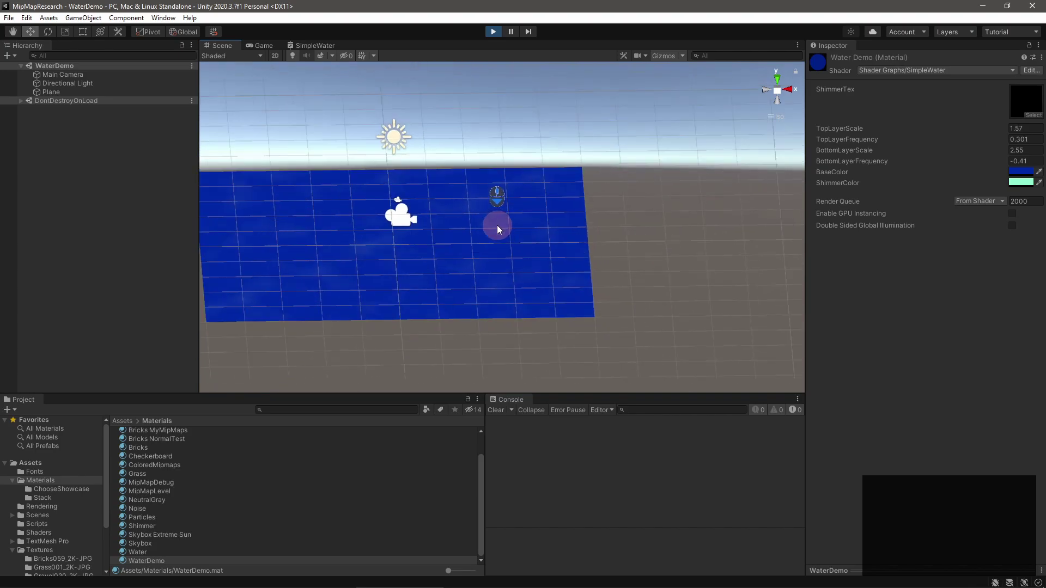
left_click_drag(507, 220, 498, 269, "alt")
scroll(475, 227, "down", 2)
scroll(497, 270, "up", 2)
scroll(495, 271, "up", 8)
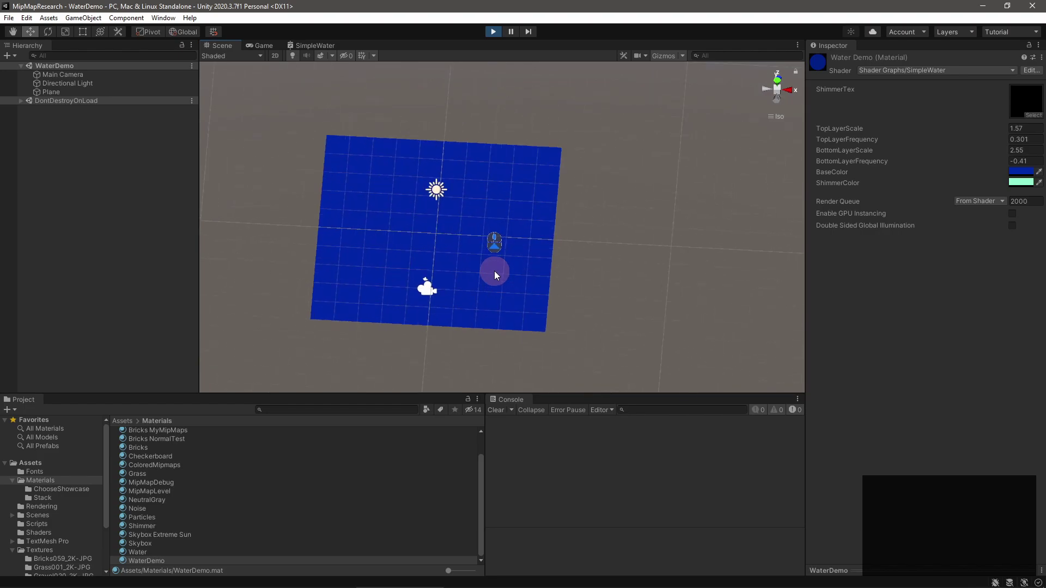
scroll(495, 270, "up", 6)
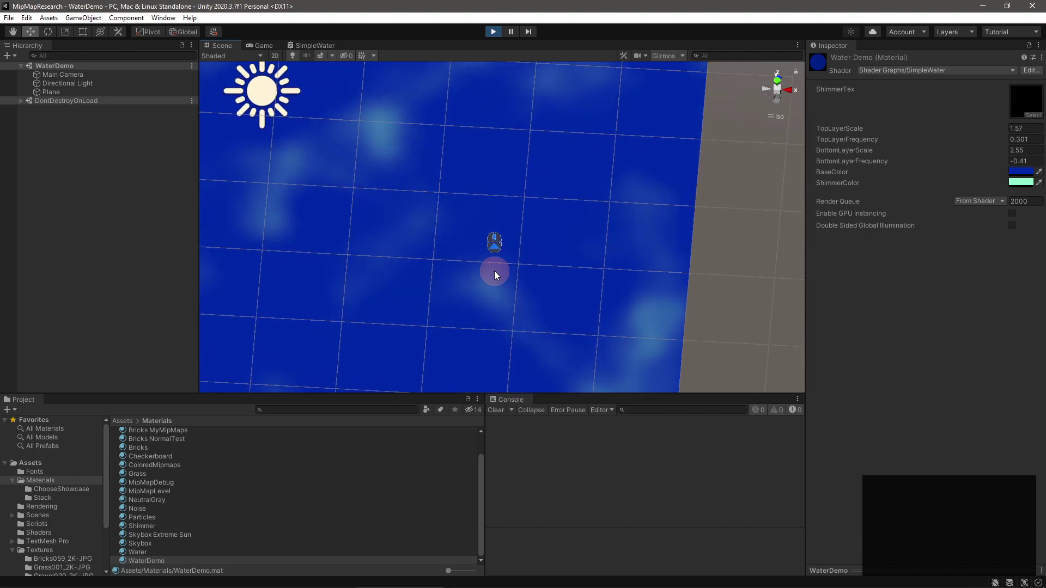